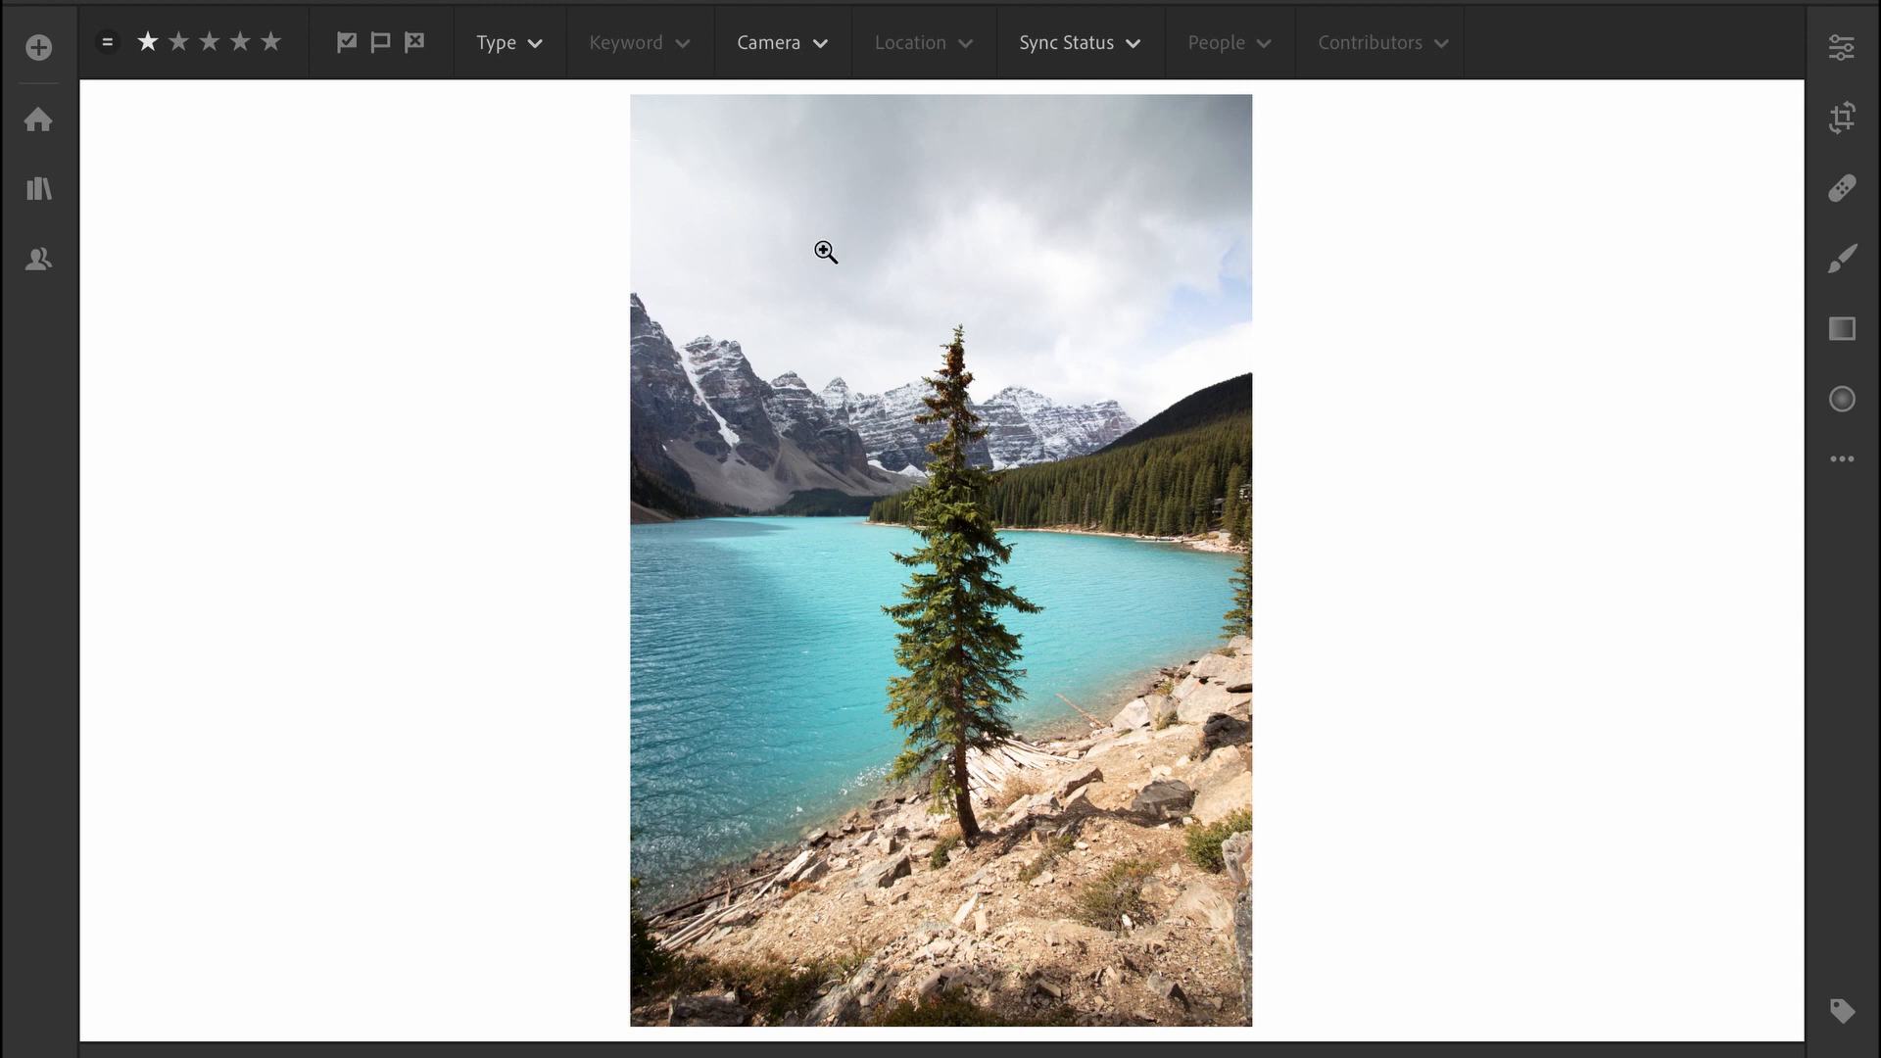
Start cropping the lake photo and set the crop aspect ratio to 4 x 5 / 8 x 10.
{"action": "left_click", "coordinate": [1826, 118]}
{"action": "left_click", "coordinate": [1609, 224]}
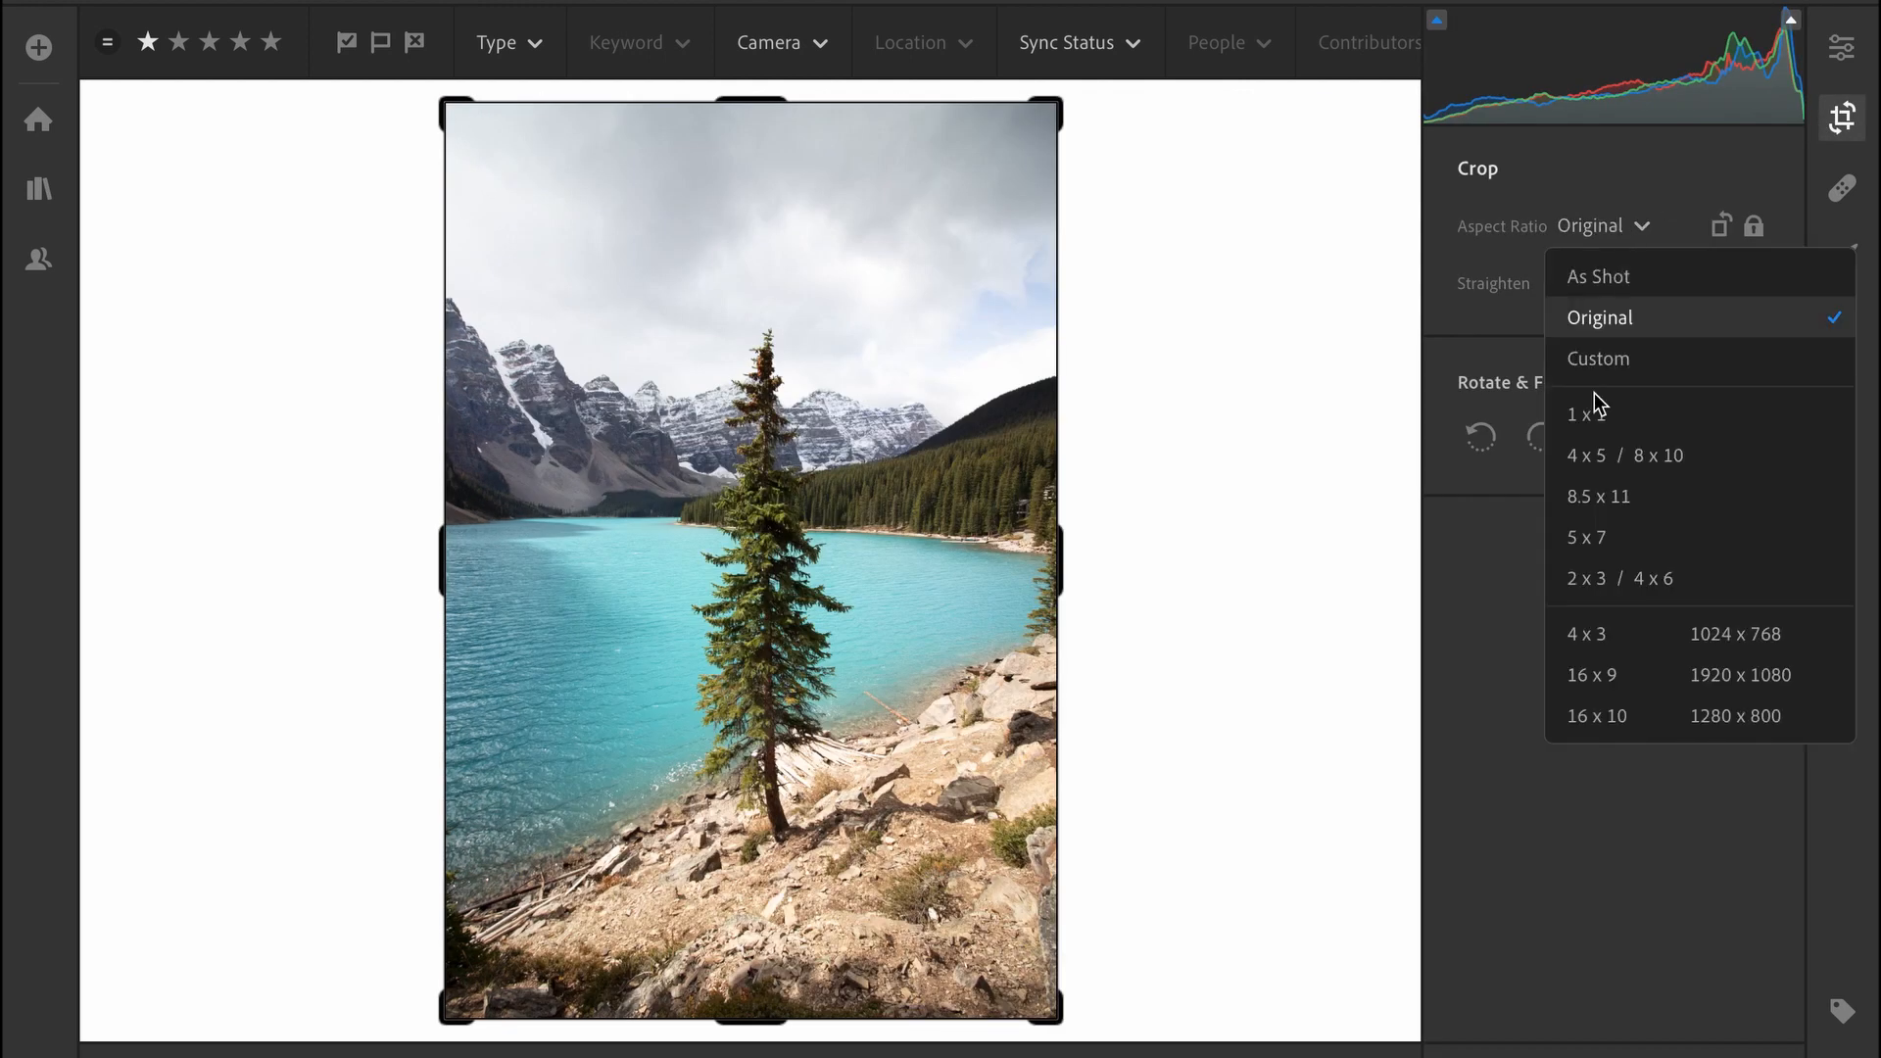
{"action": "left_click", "coordinate": [1597, 453]}
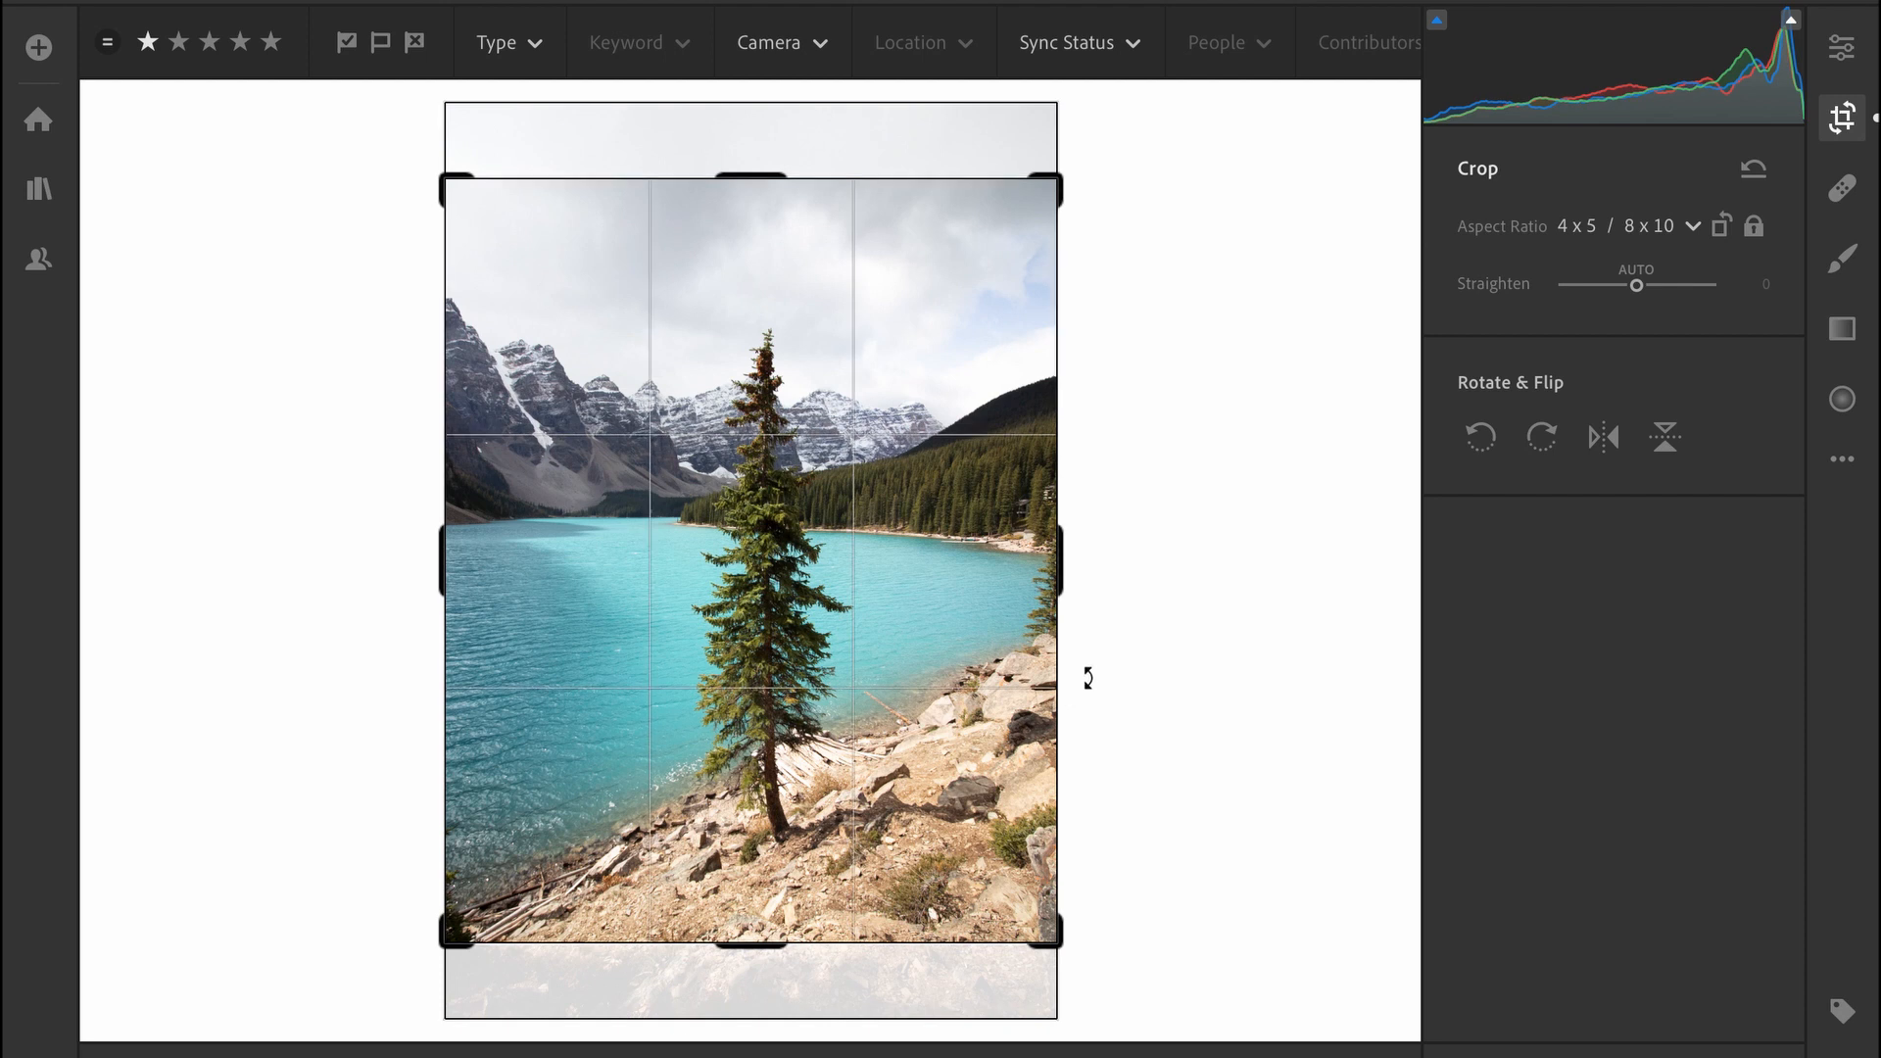
Shrink the crop around the mountains, lake and upper tree, placing the tree near the right third line, and apply it.
{"action": "left_click_drag", "start_coordinate": [1062, 937], "coordinate": [915, 839]}
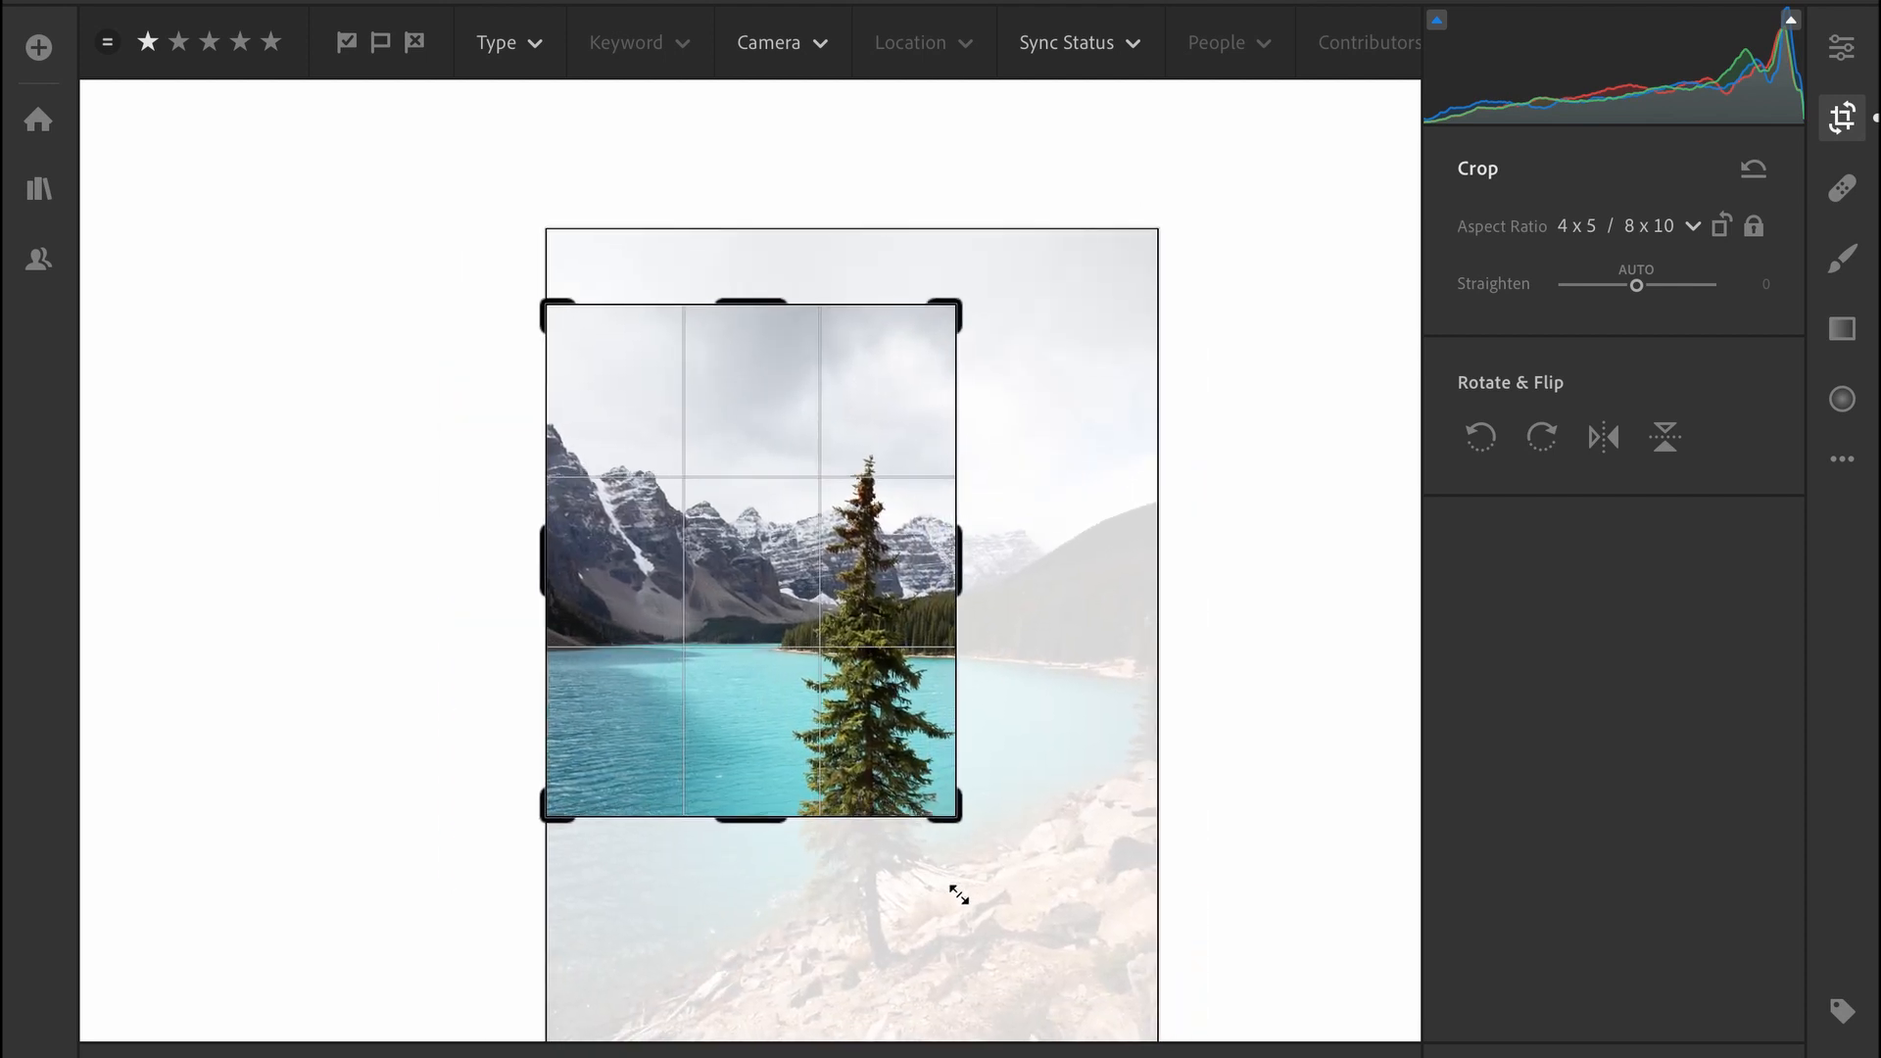
{"action": "mouse_move", "coordinate": [819, 688]}
{"action": "left_mouse_down"}
{"action": "mouse_move", "coordinate": [818, 707]}
{"action": "mouse_move", "coordinate": [818, 675]}
{"action": "left_mouse_up"}
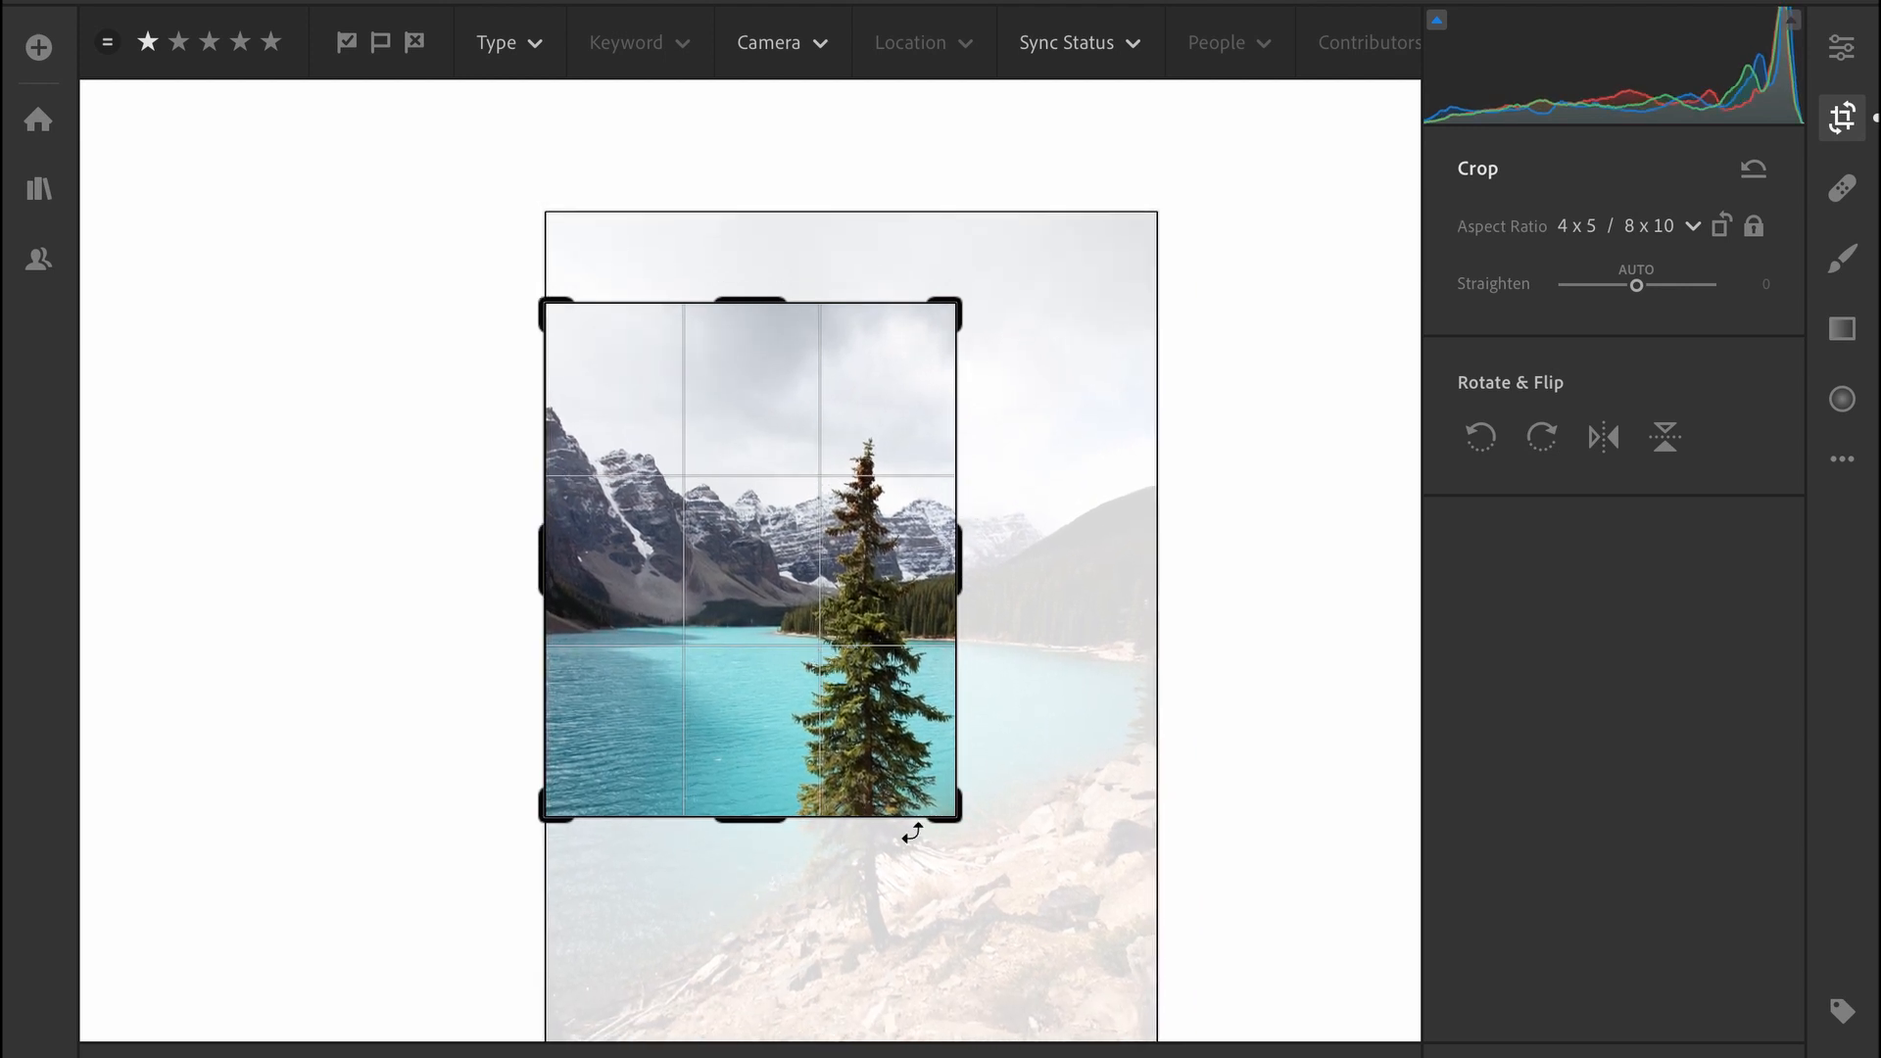
{"action": "left_click_drag", "start_coordinate": [957, 806], "coordinate": [953, 803]}
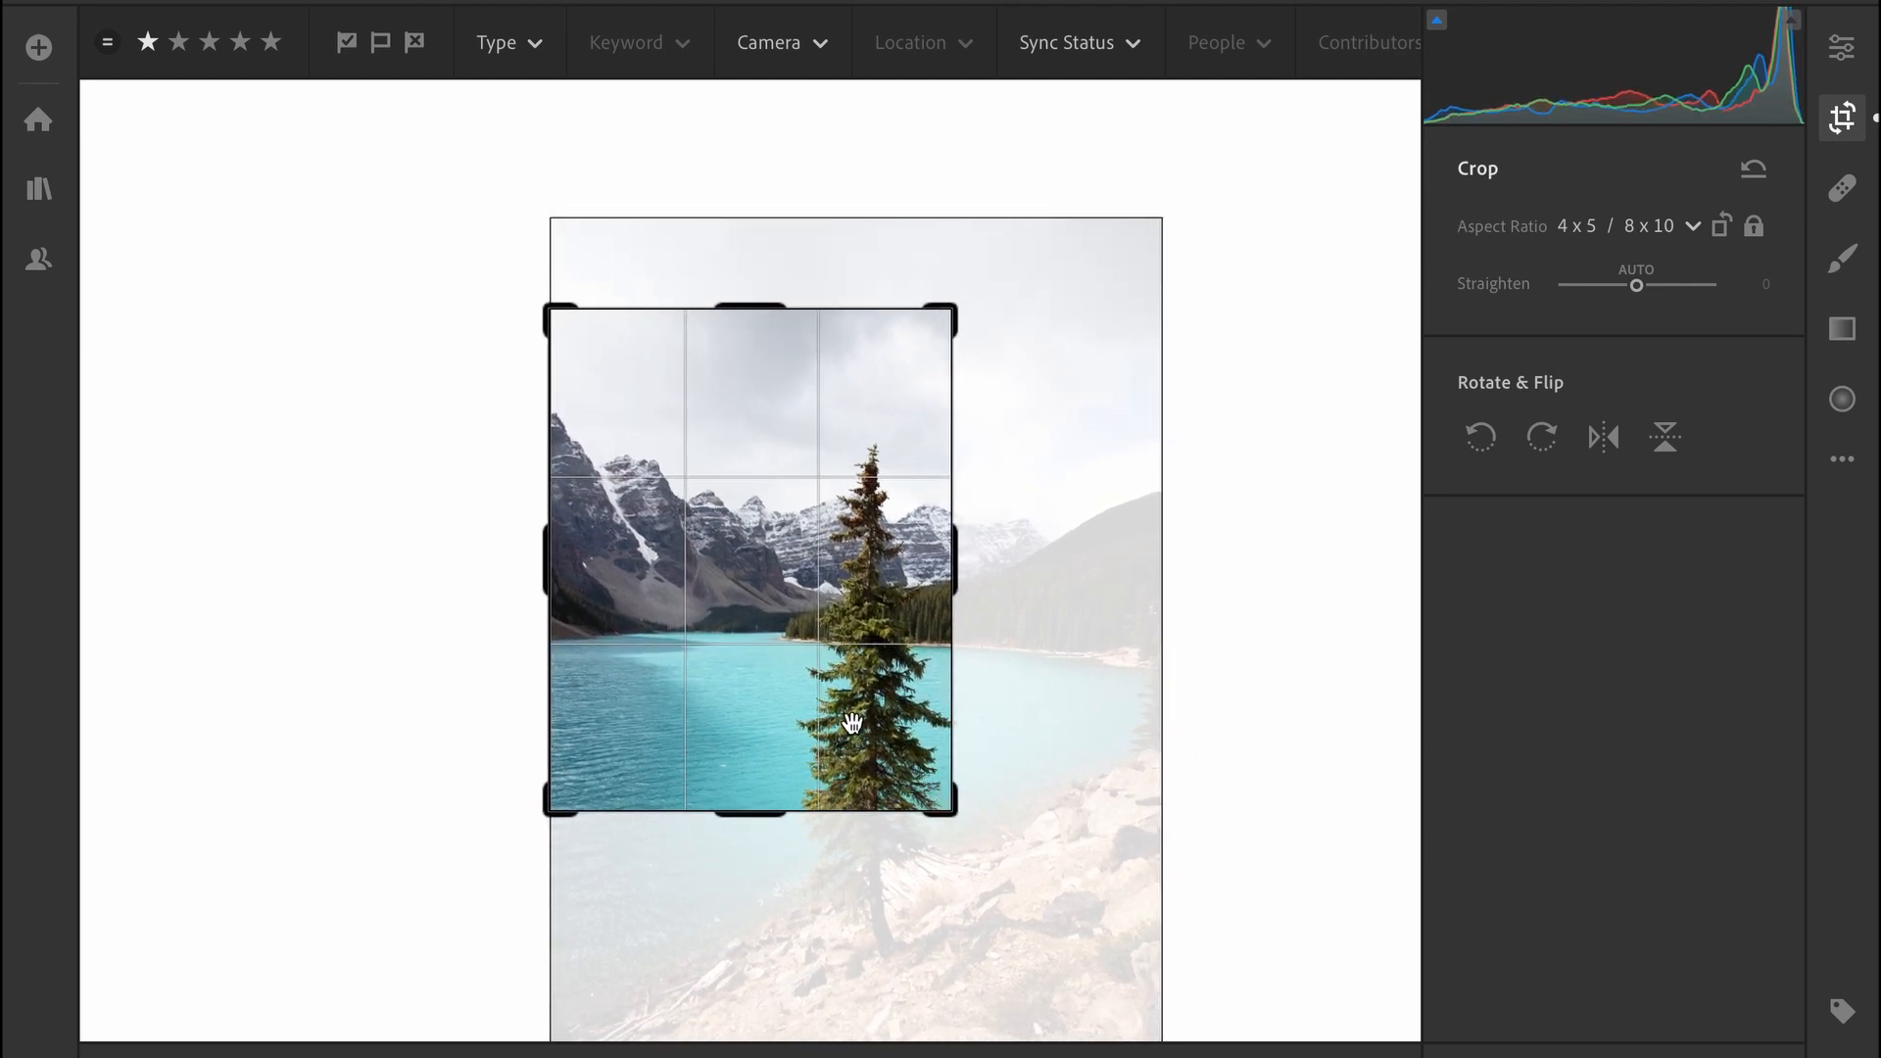
{"action": "left_click_drag", "start_coordinate": [852, 724], "coordinate": [852, 729]}
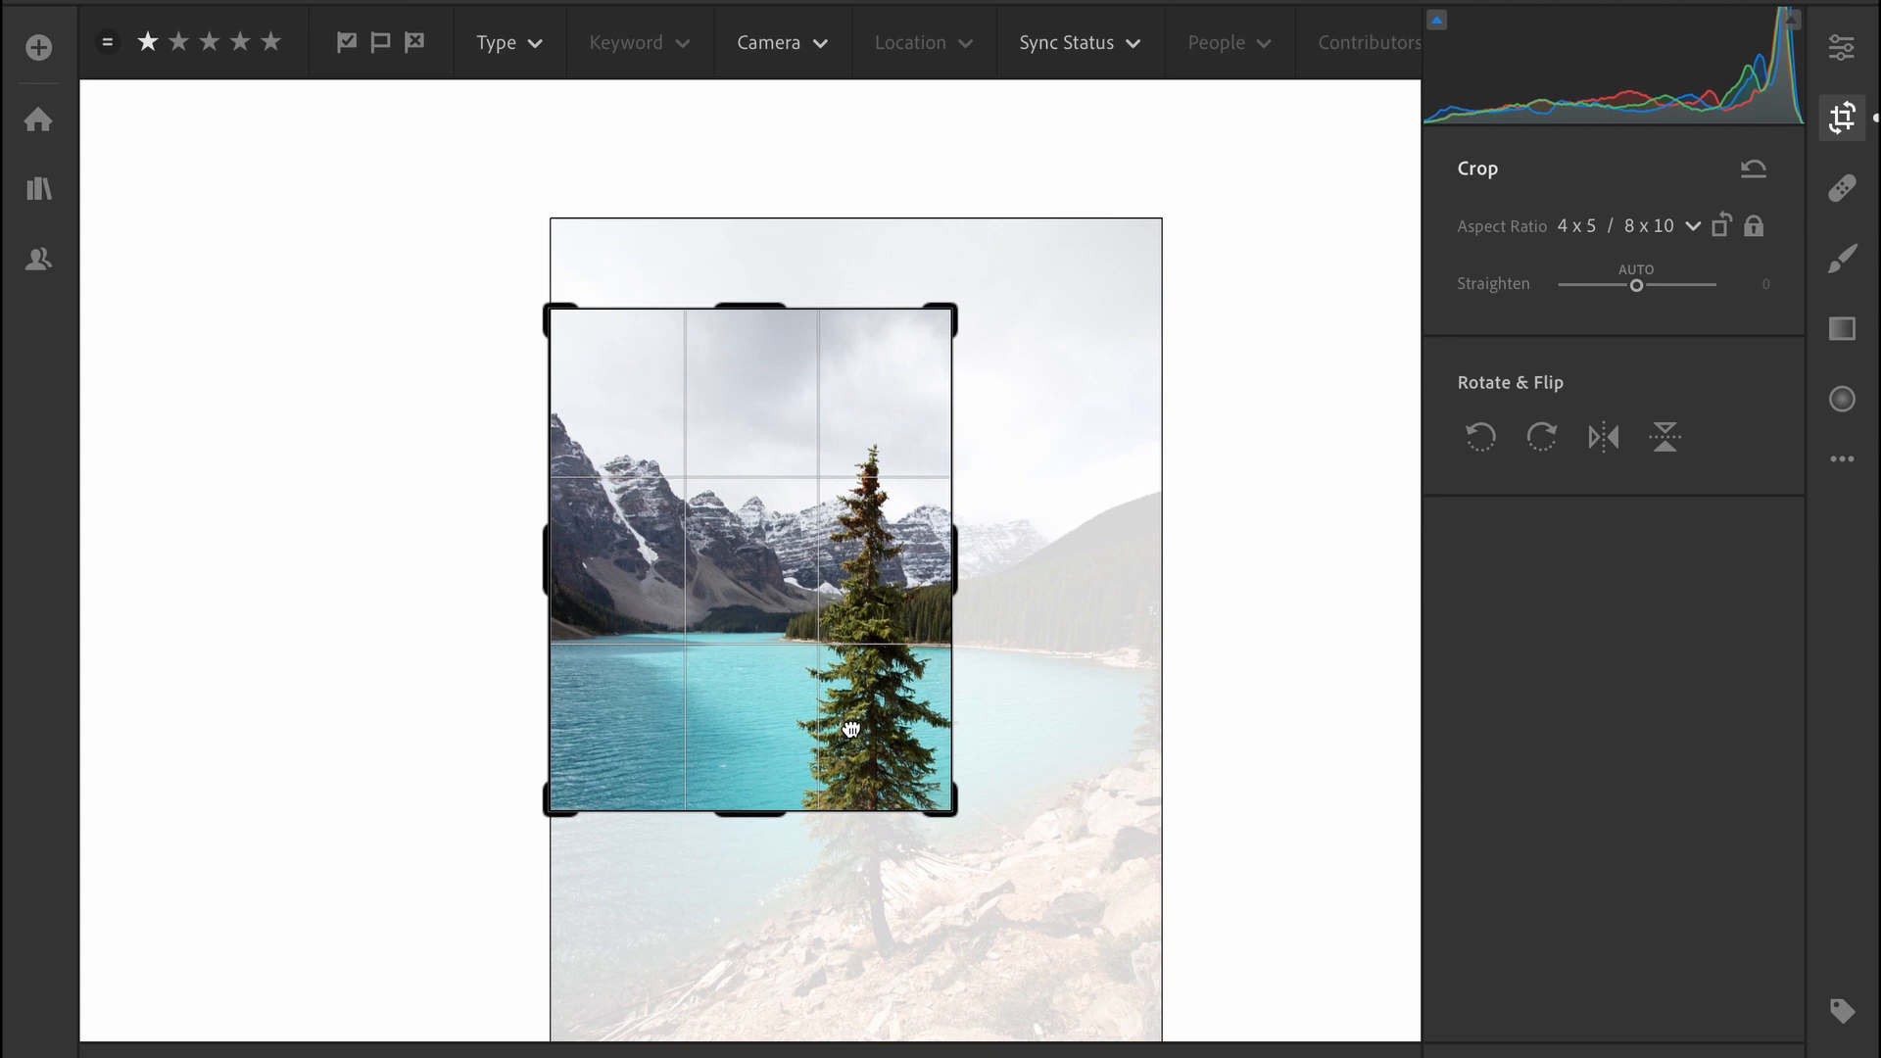
{"action": "left_click", "coordinate": [1852, 129]}
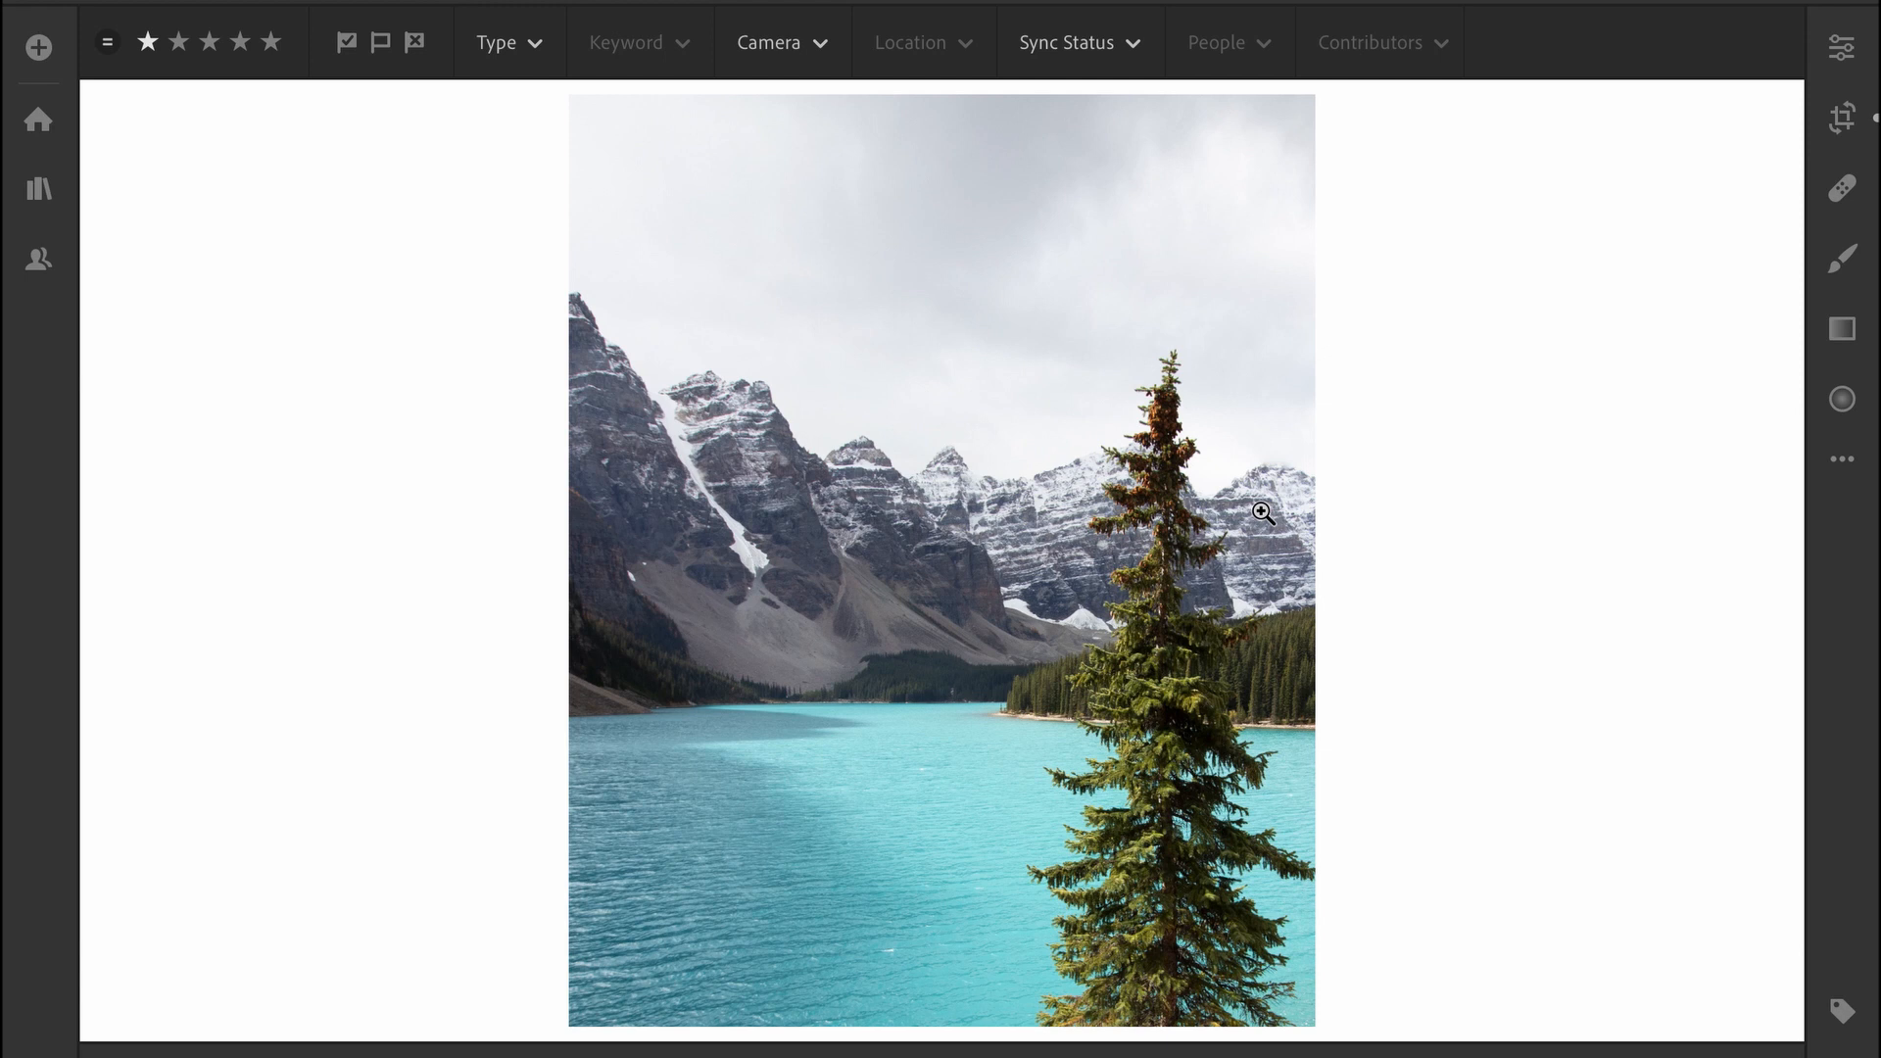
Fade the photo with the point curve by slightly raising its black point and lowering its white point.
{"action": "left_click", "coordinate": [1853, 50]}
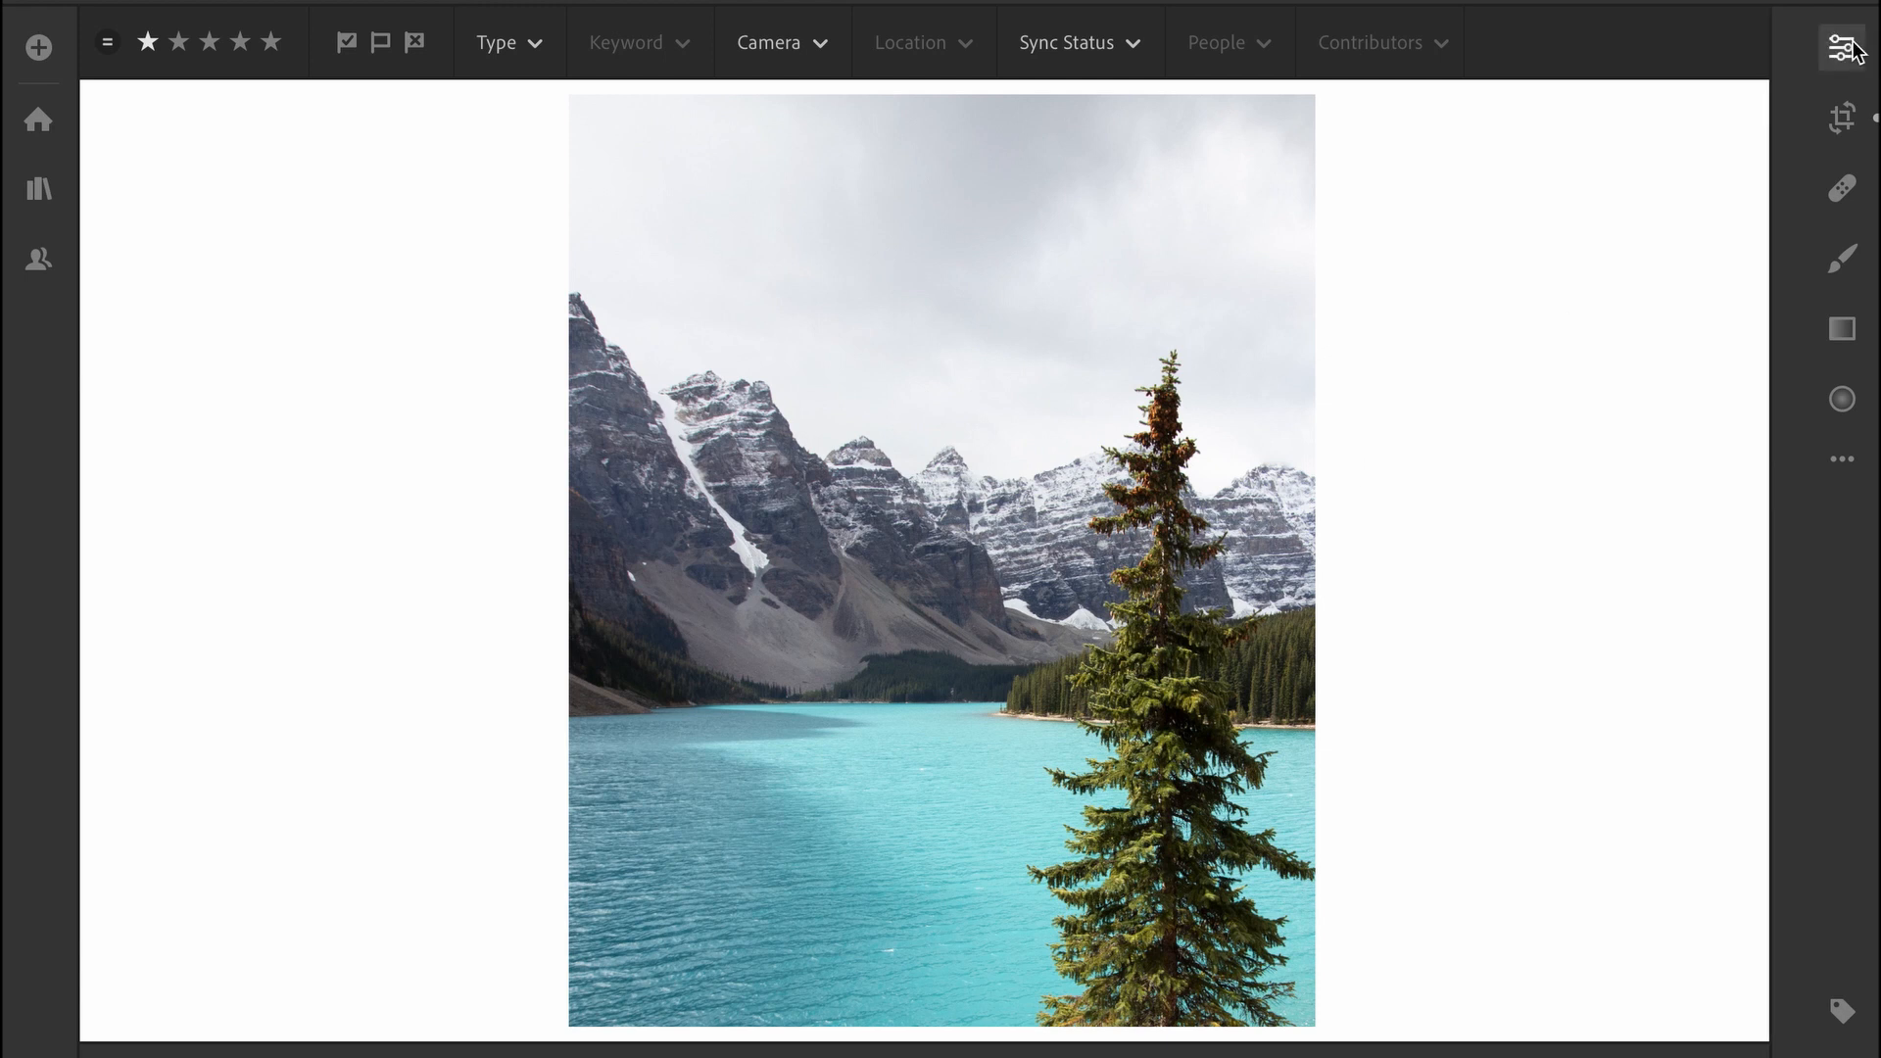
{"action": "left_click", "coordinate": [1629, 312]}
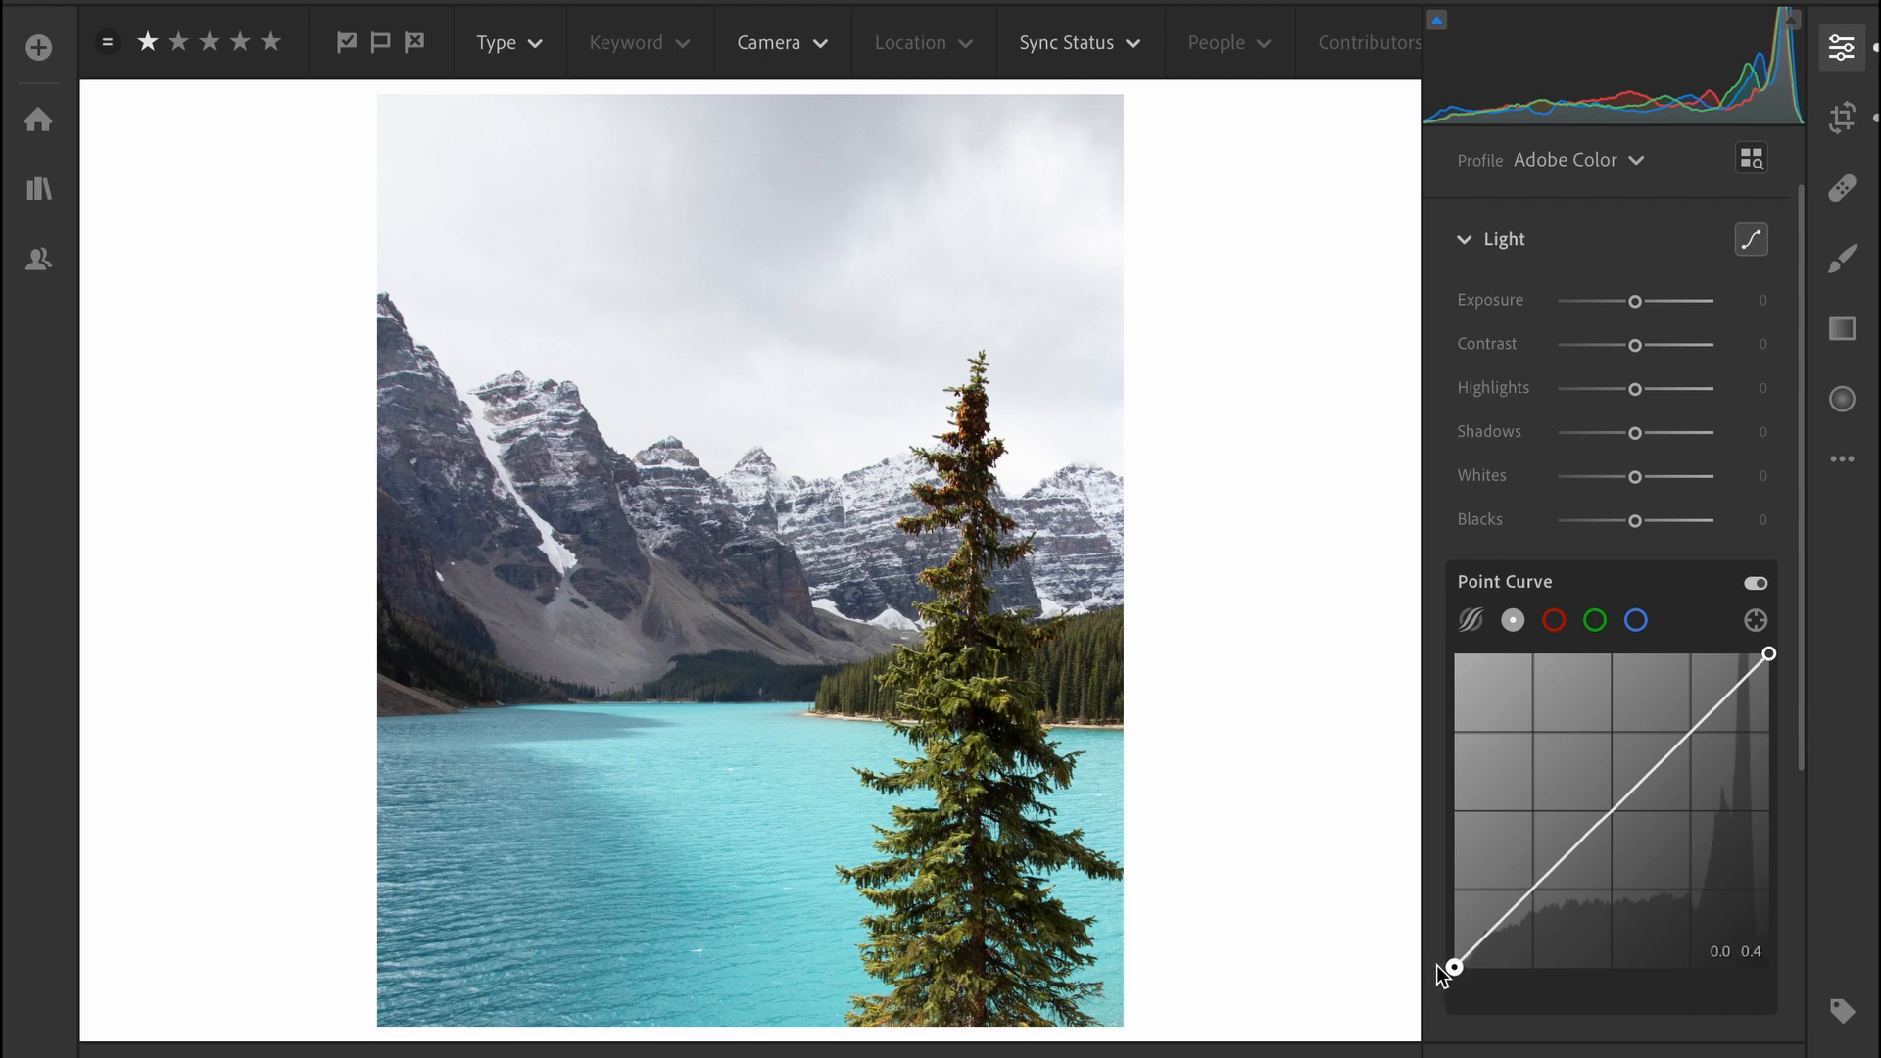
{"action": "left_click_drag", "start_coordinate": [1437, 966], "coordinate": [1433, 952]}
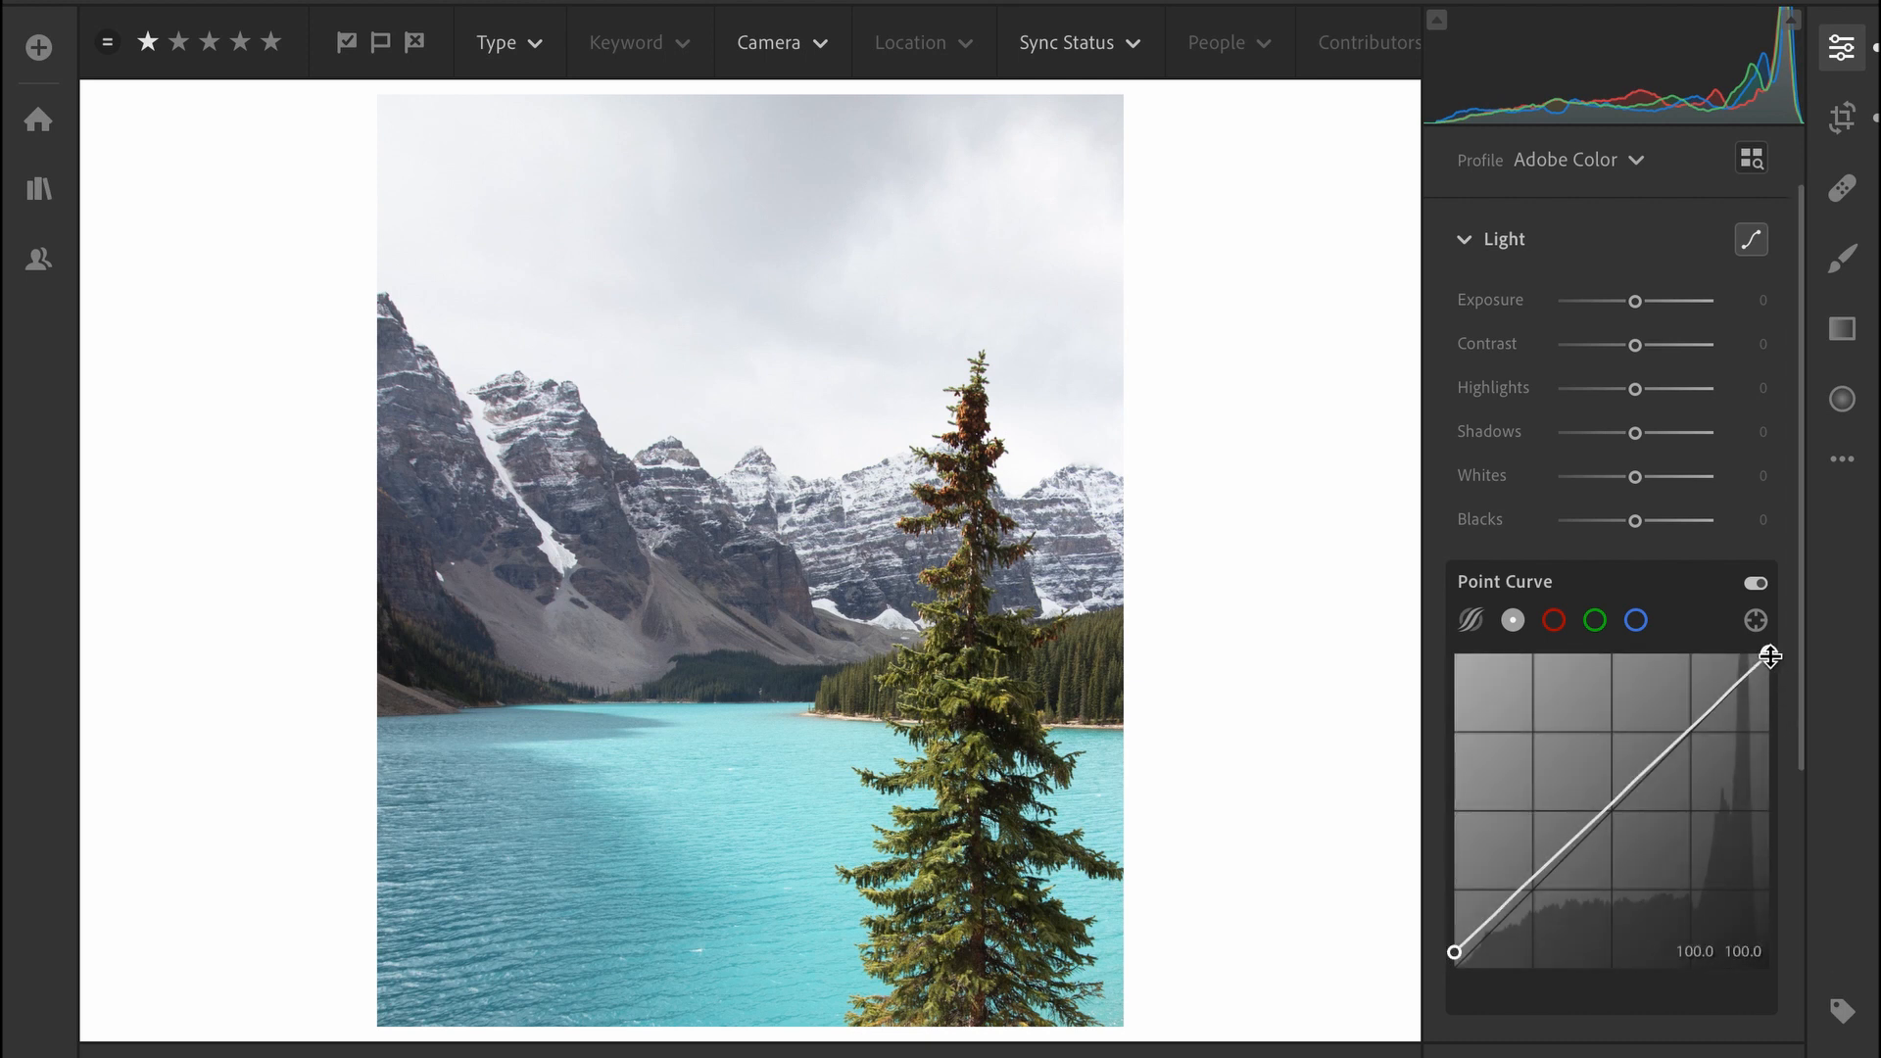
{"action": "key", "text": "ctrl+z"}
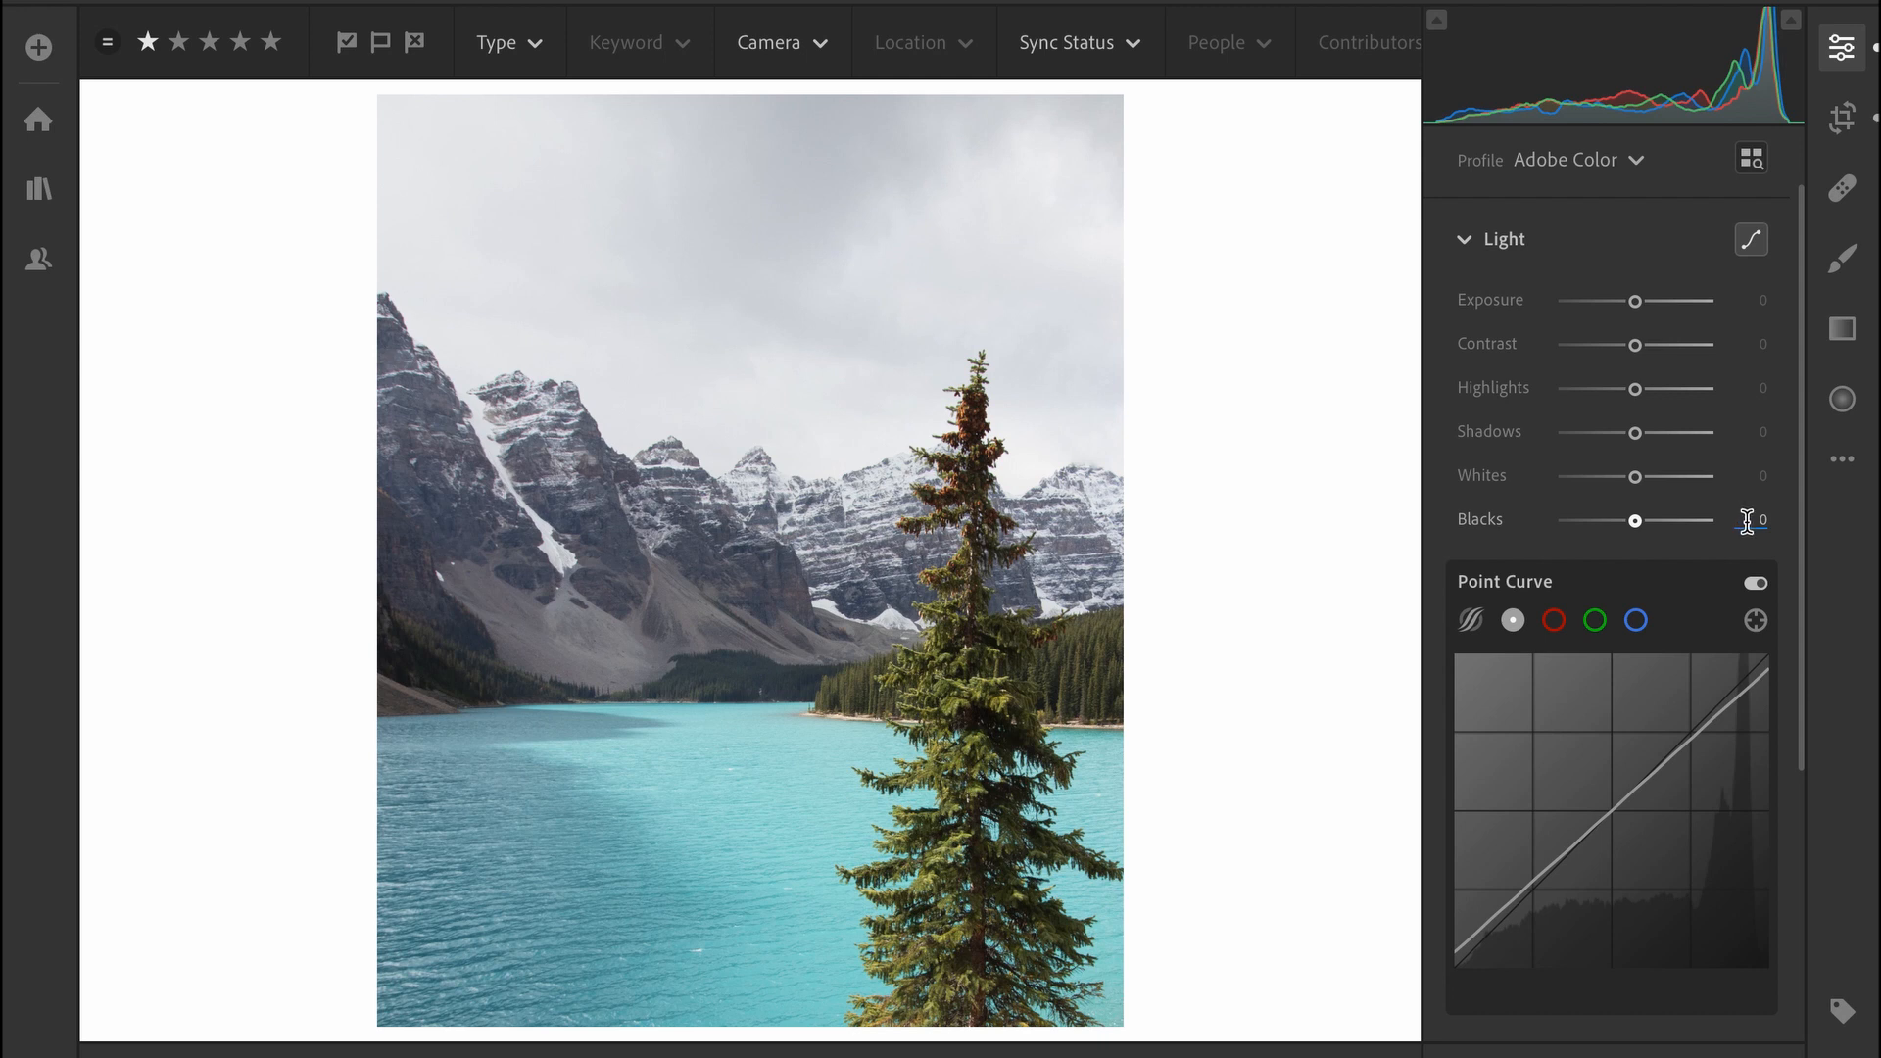
Set the photo's Contrast to +10 and Highlights to -100.
{"action": "left_click", "coordinate": [1762, 346]}
{"action": "type", "text": "10"}
{"action": "left_click", "coordinate": [1758, 388]}
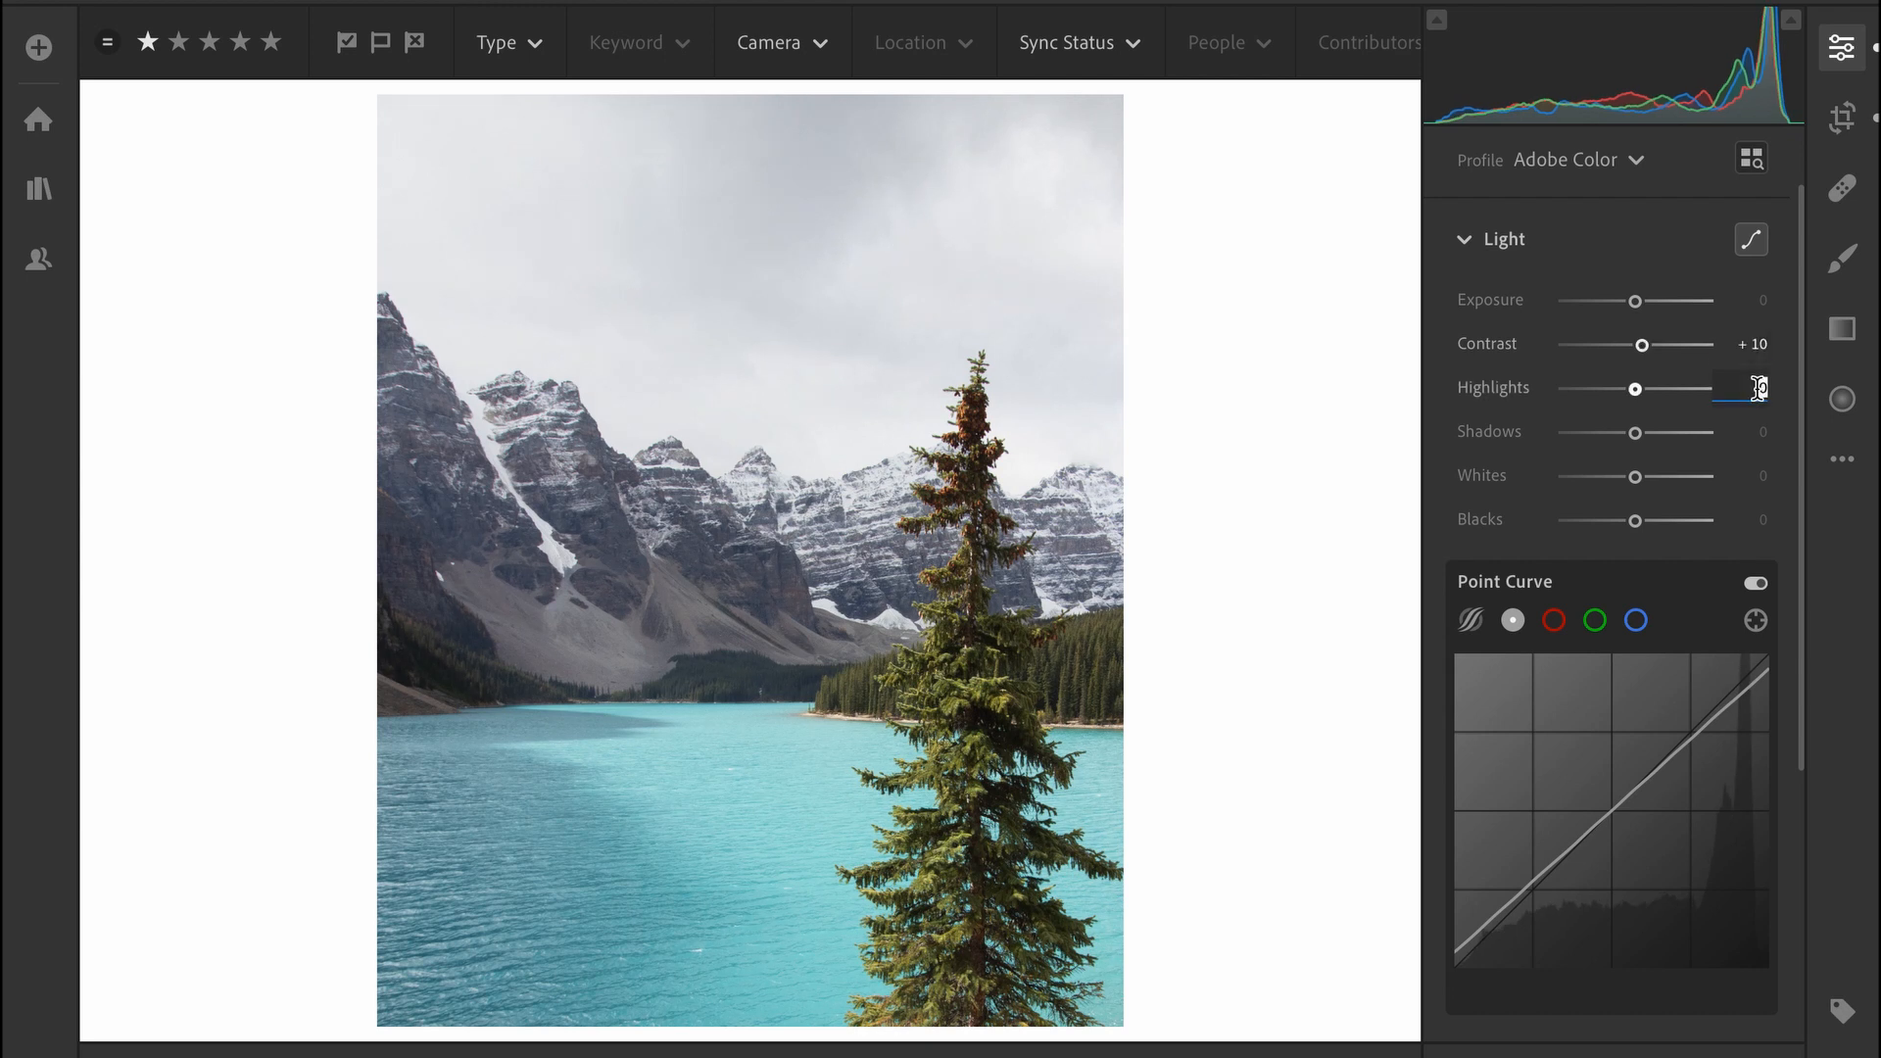
{"action": "left_click_drag", "start_coordinate": [1633, 390], "coordinate": [1482, 411]}
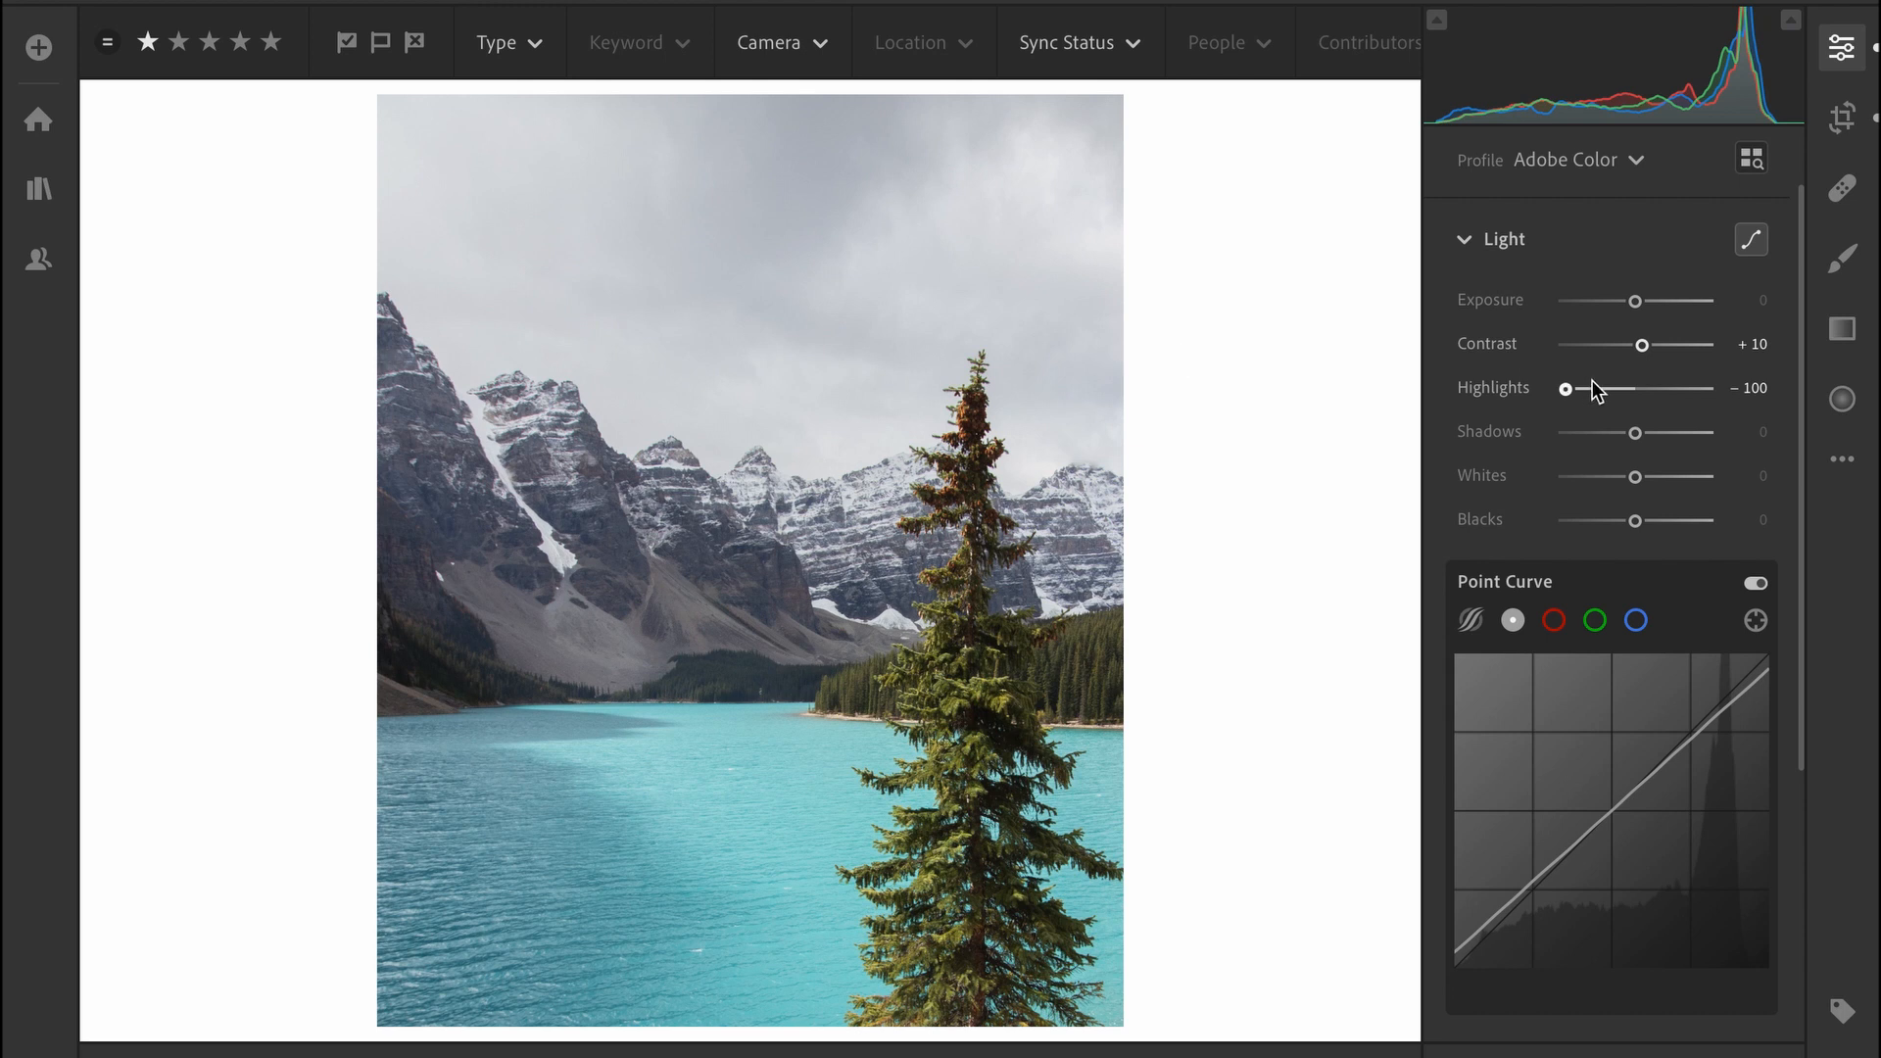
Set the photo's Shadows to +20, Whites to +30 and Blacks to +10.
{"action": "left_click", "coordinate": [1748, 434]}
{"action": "type", "text": "20"}
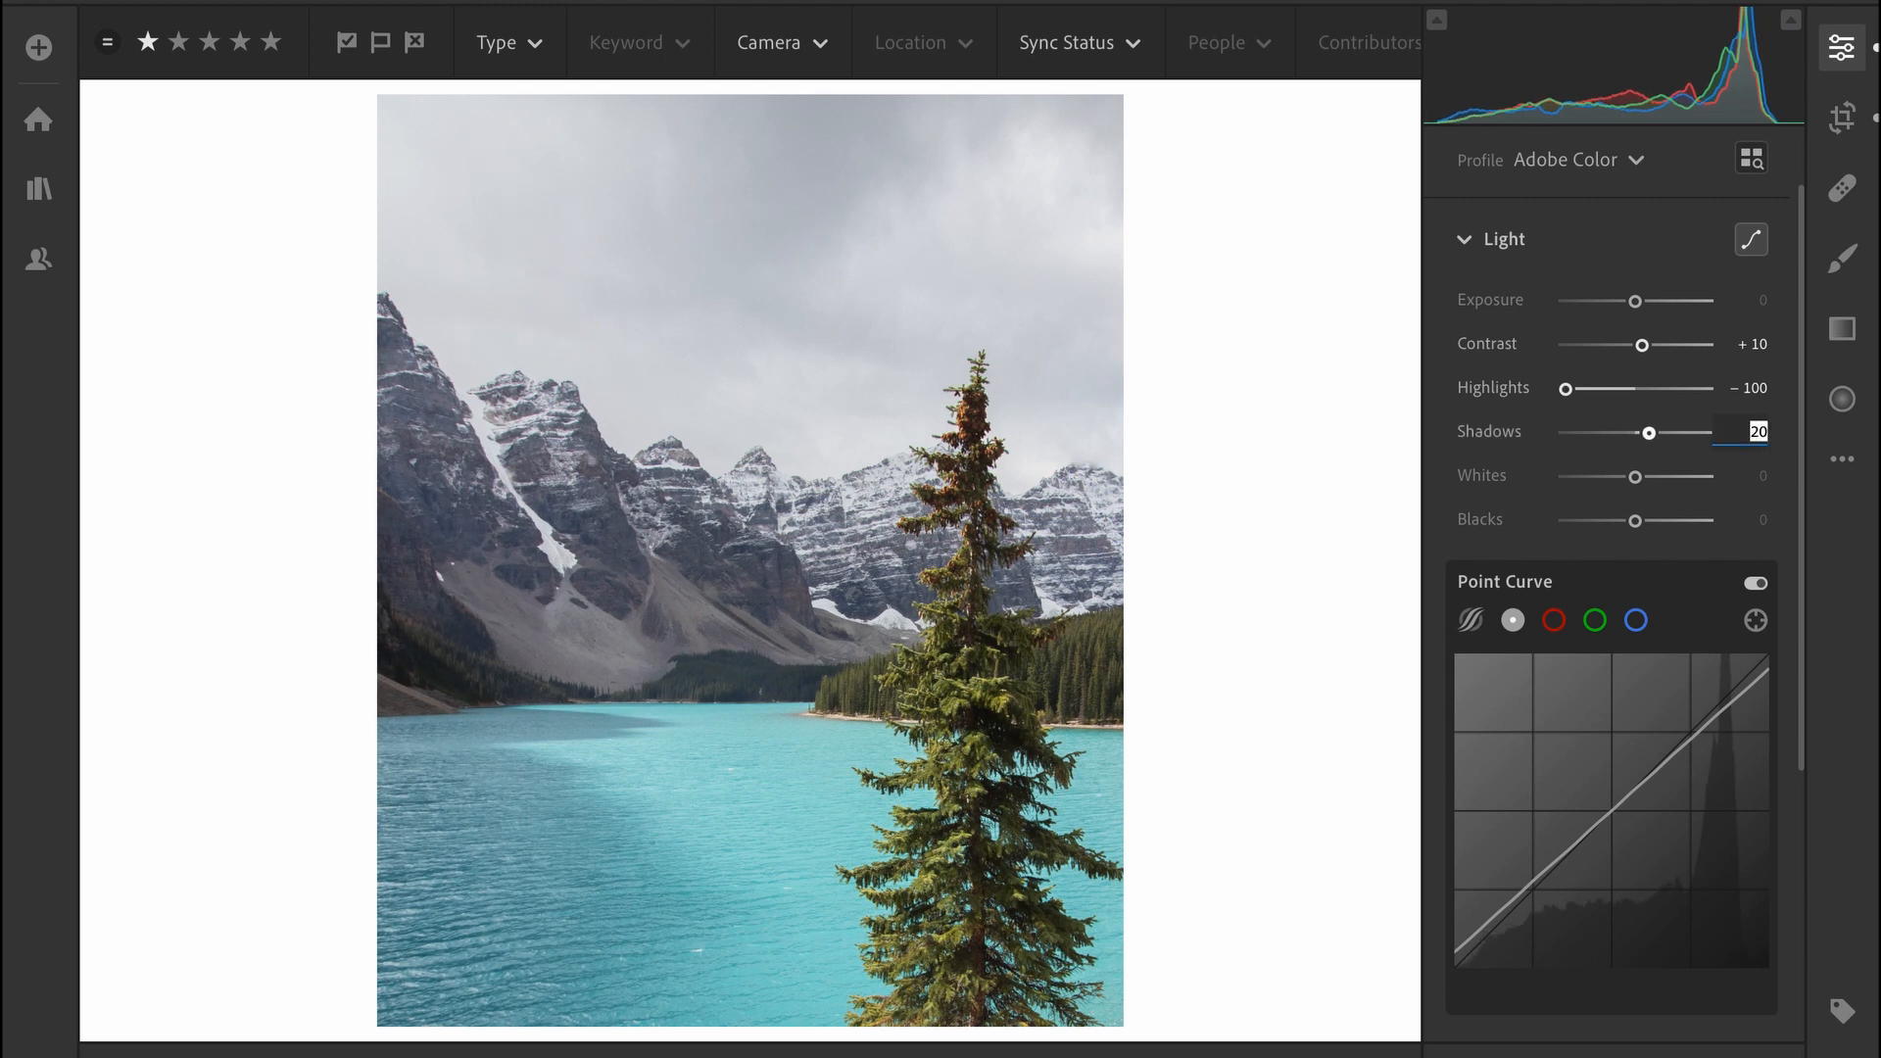
{"action": "left_click", "coordinate": [1748, 478]}
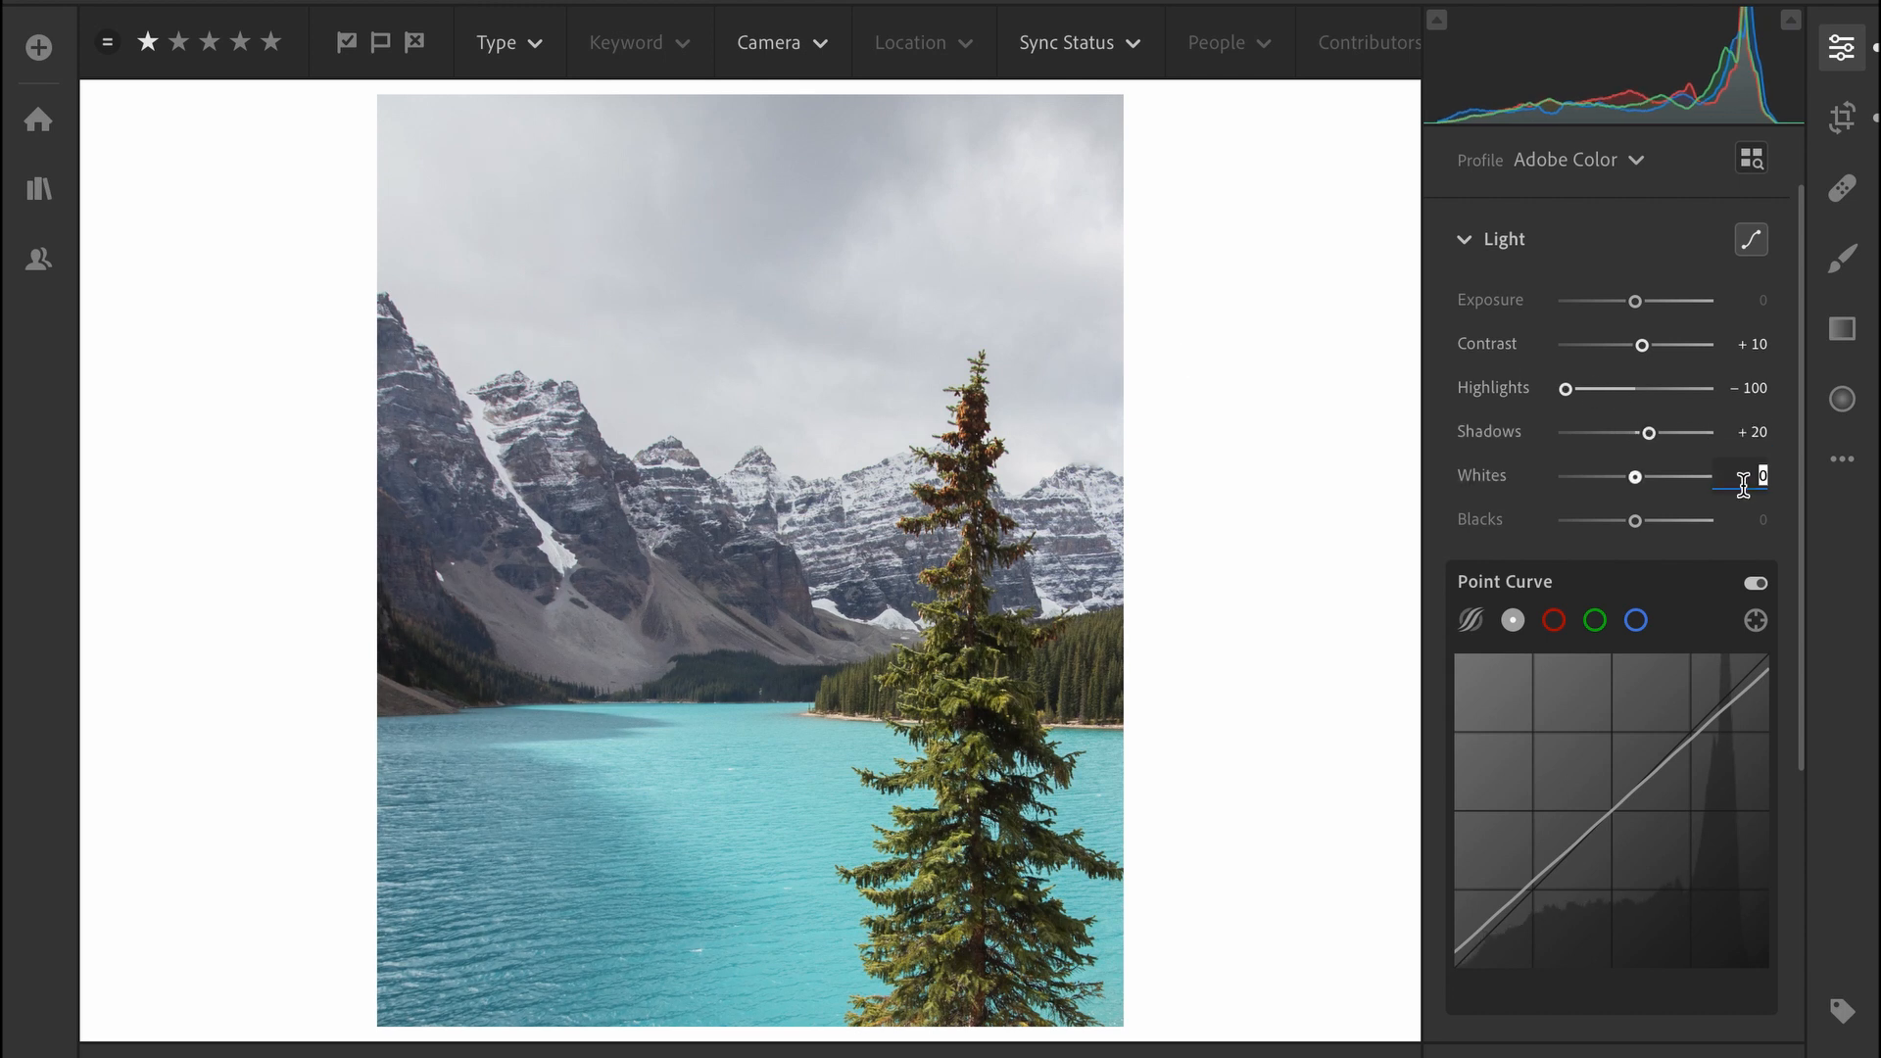
{"action": "type", "text": "20"}
{"action": "key", "text": "shift+Up"}
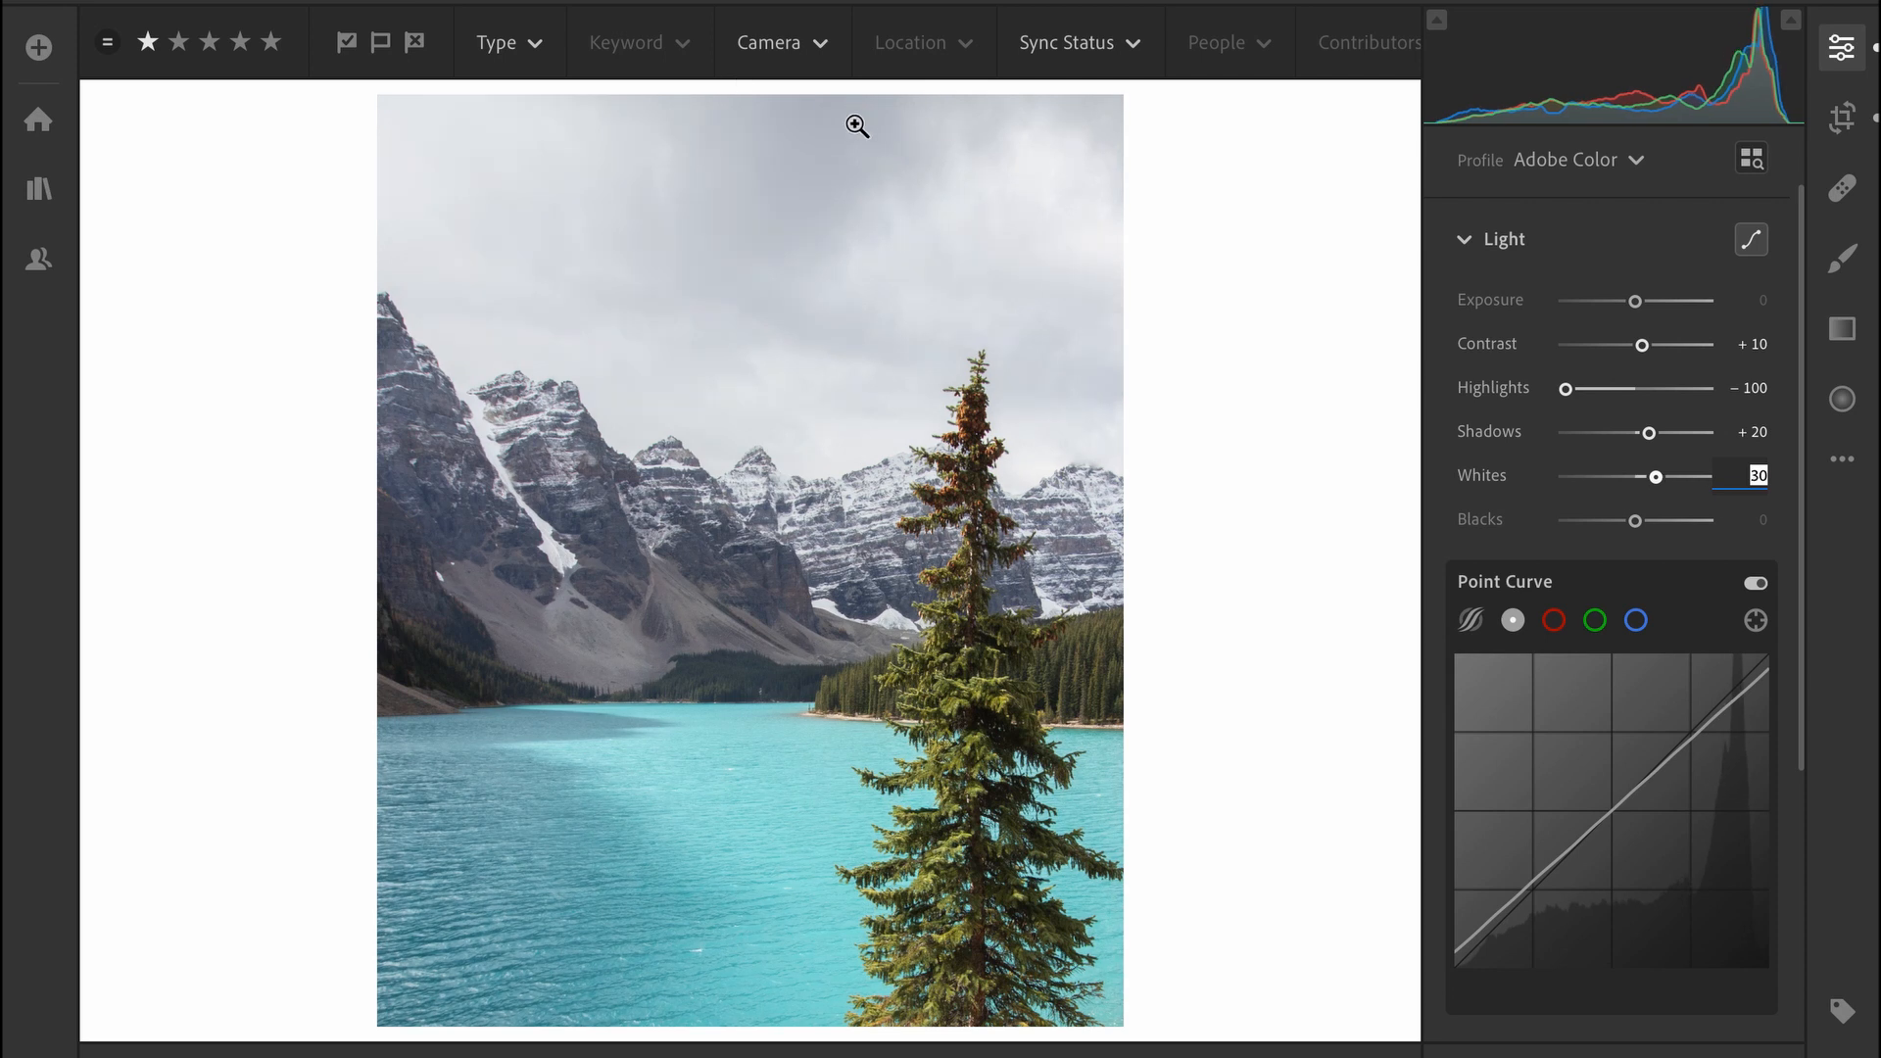
{"action": "left_click", "coordinate": [1725, 522]}
{"action": "key", "text": "shift+Up"}
Set the photo's overall Saturation to -20 and Vibrance to +30.
{"action": "scroll", "coordinate": [1565, 494], "scroll_direction": "down", "scroll_amount": 4}
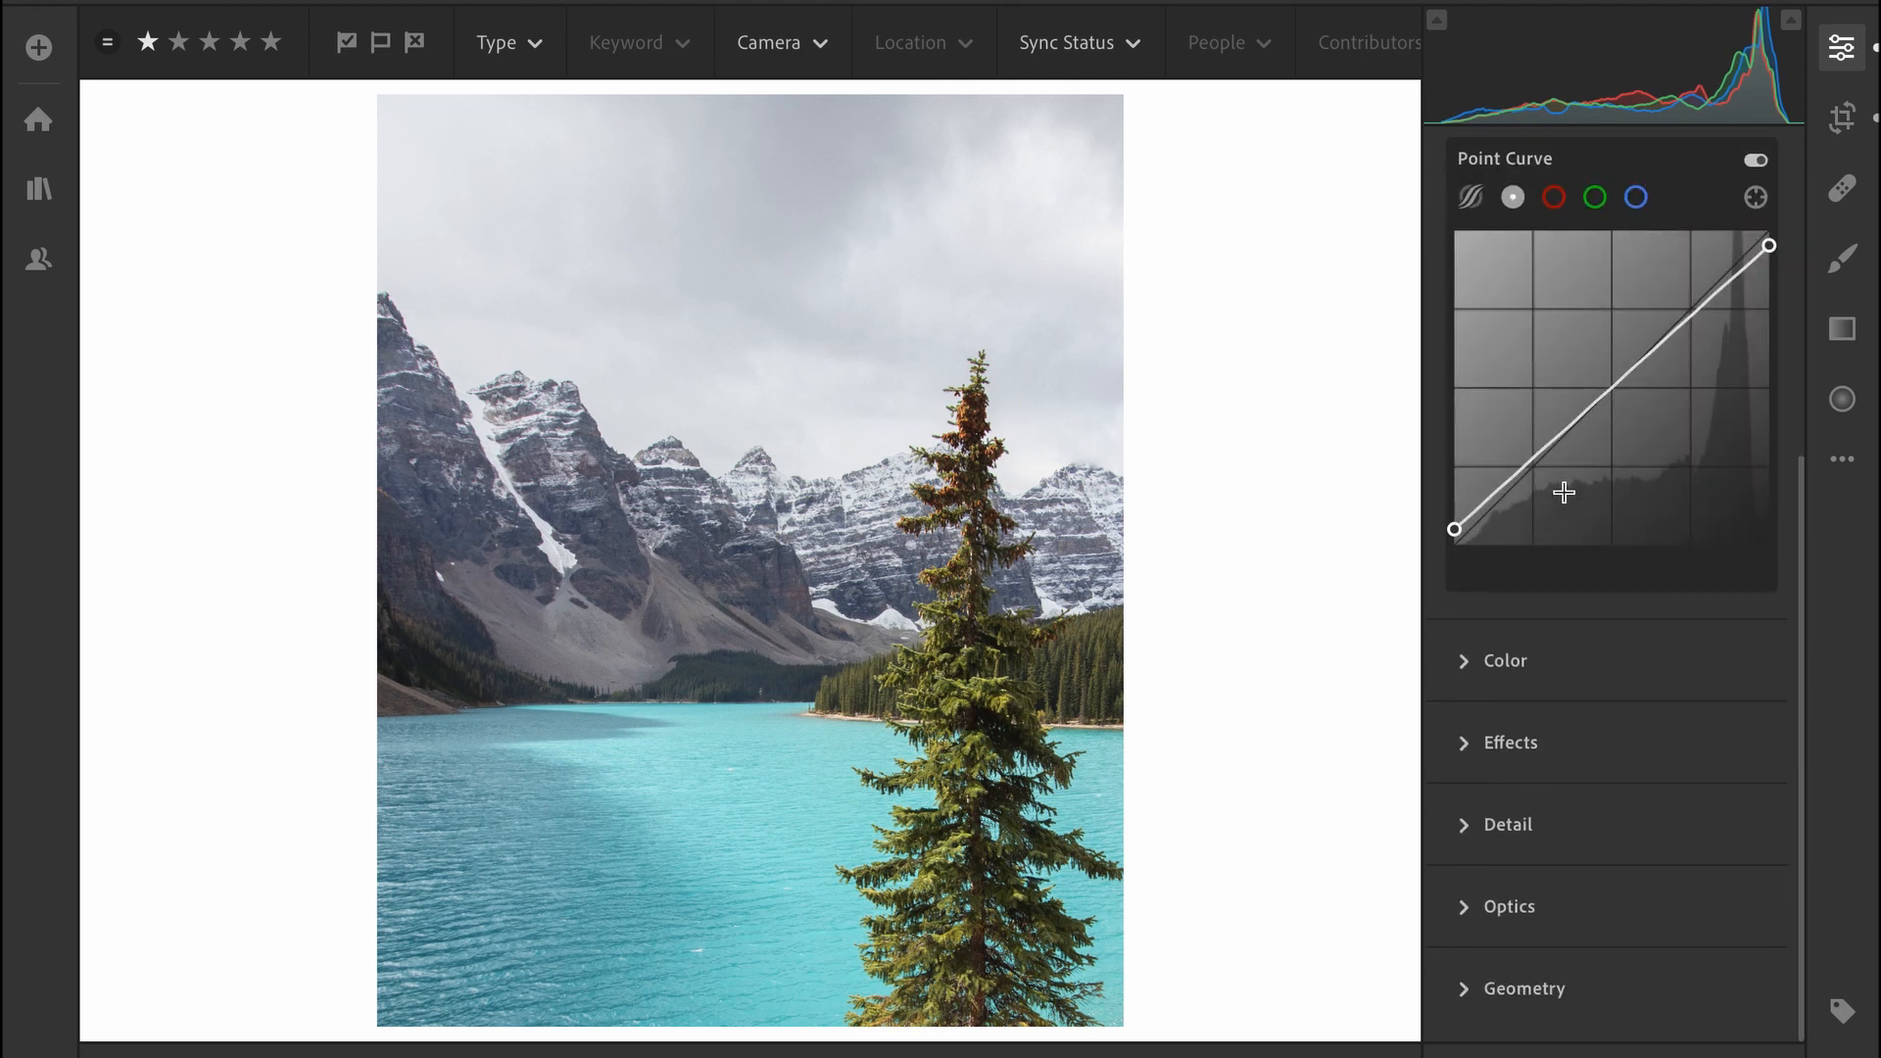
{"action": "left_click", "coordinate": [1535, 684]}
{"action": "left_click", "coordinate": [1732, 390]}
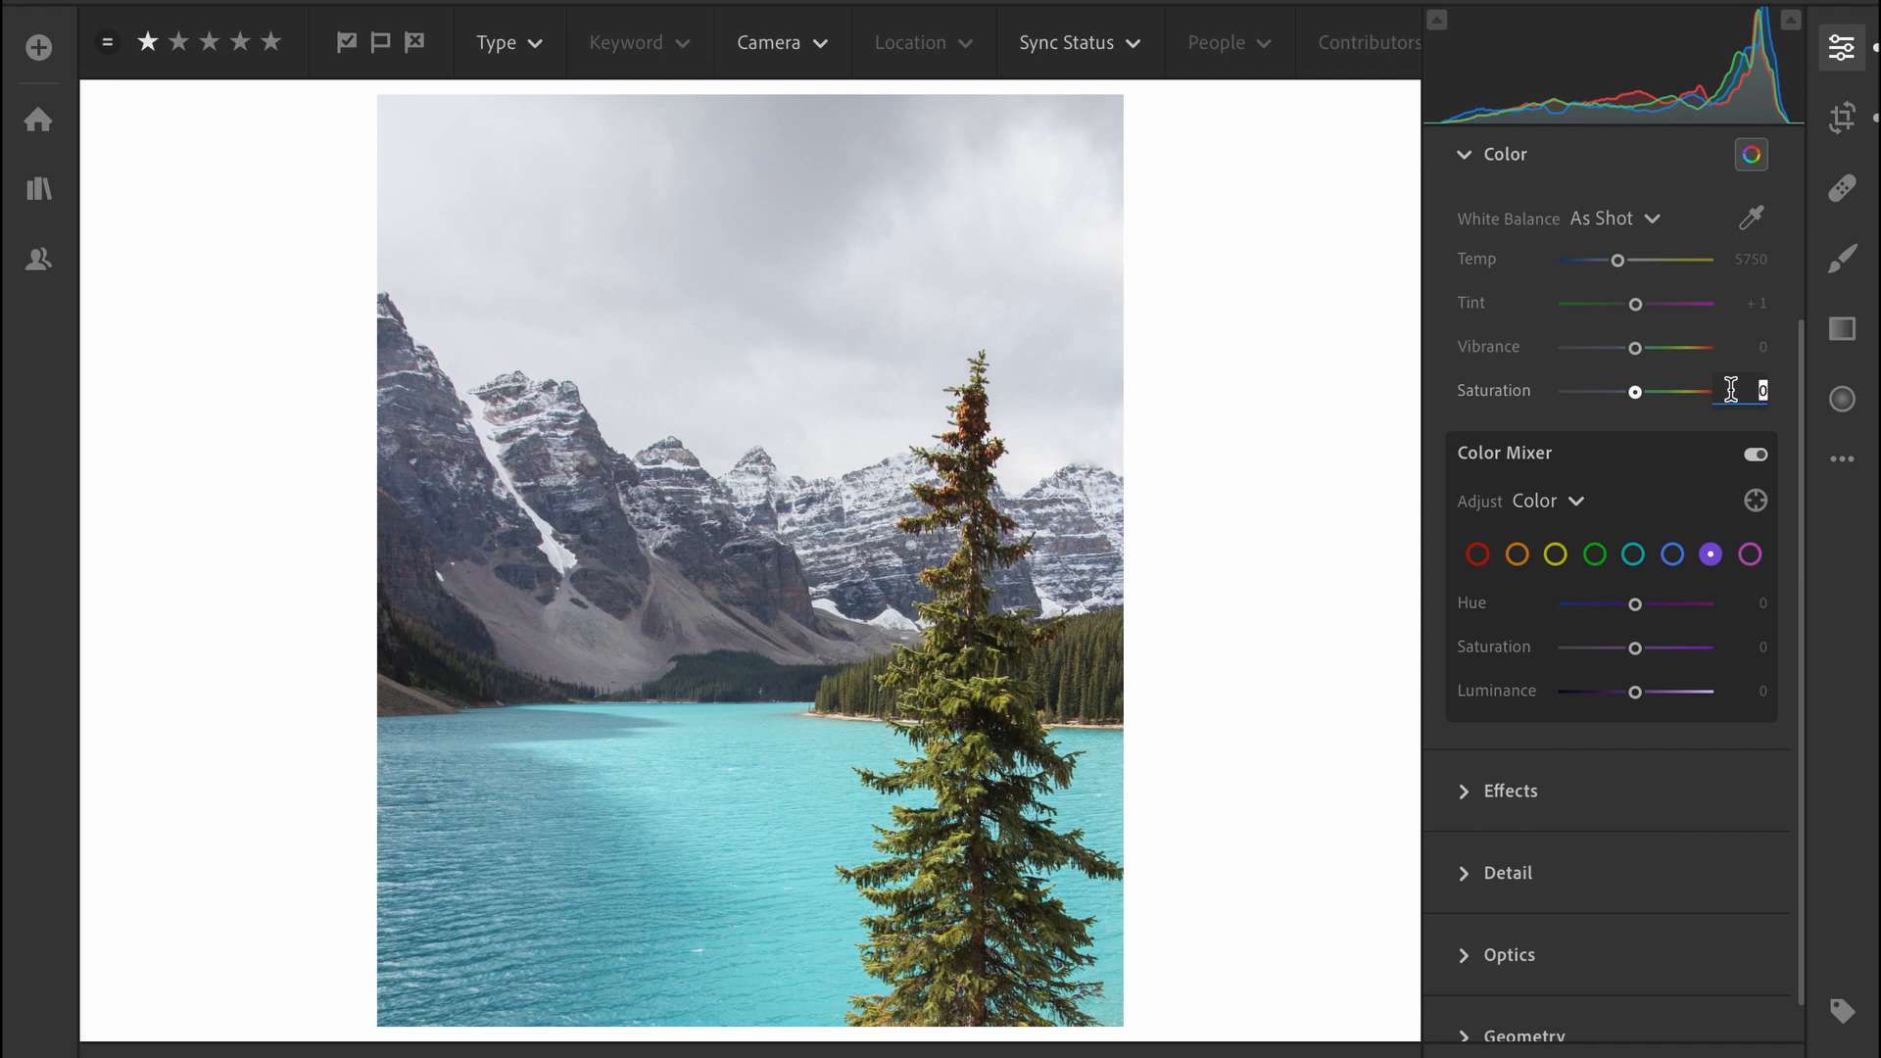
{"action": "type", "text": "-20"}
{"action": "left_click", "coordinate": [1764, 345]}
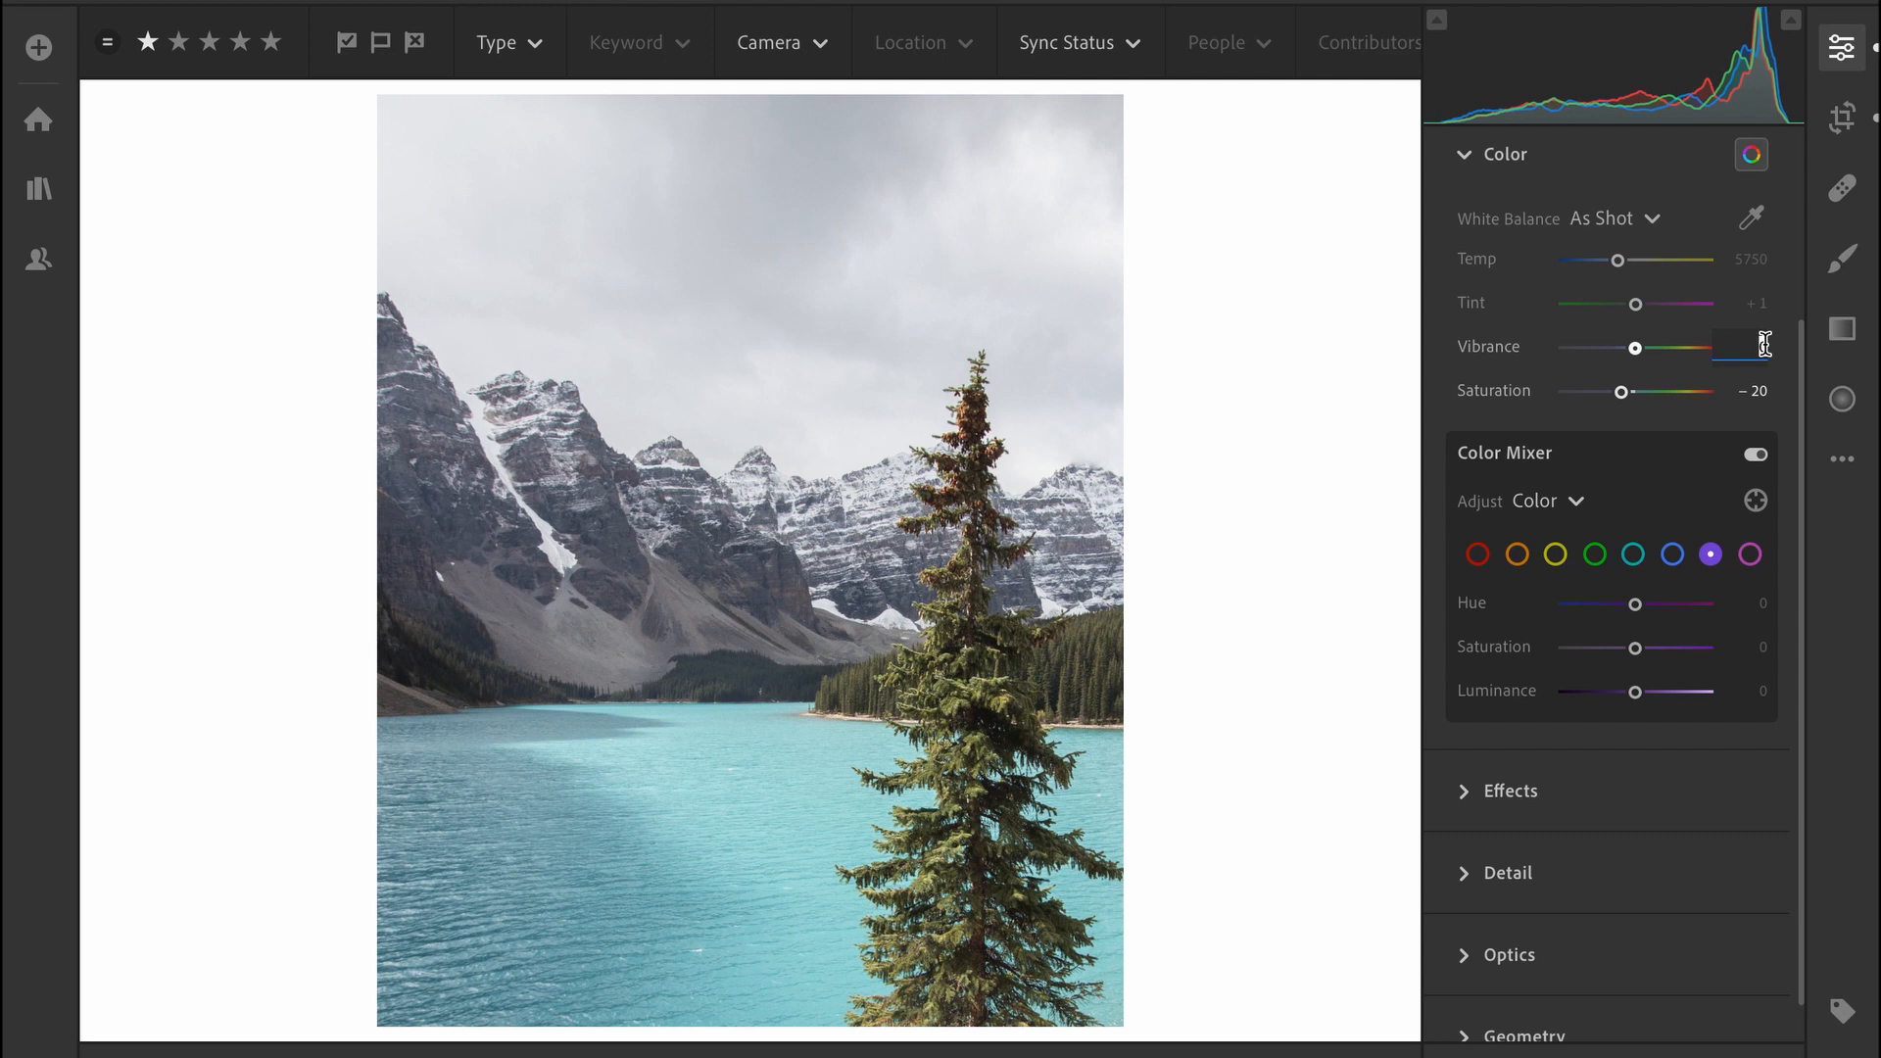
{"action": "type", "text": "20"}
{"action": "key", "text": "Return"}
{"action": "key", "text": "shift+Up"}
Set the white balance Tint to -7.
{"action": "left_click", "coordinate": [1763, 315]}
{"action": "type", "text": "-7"}
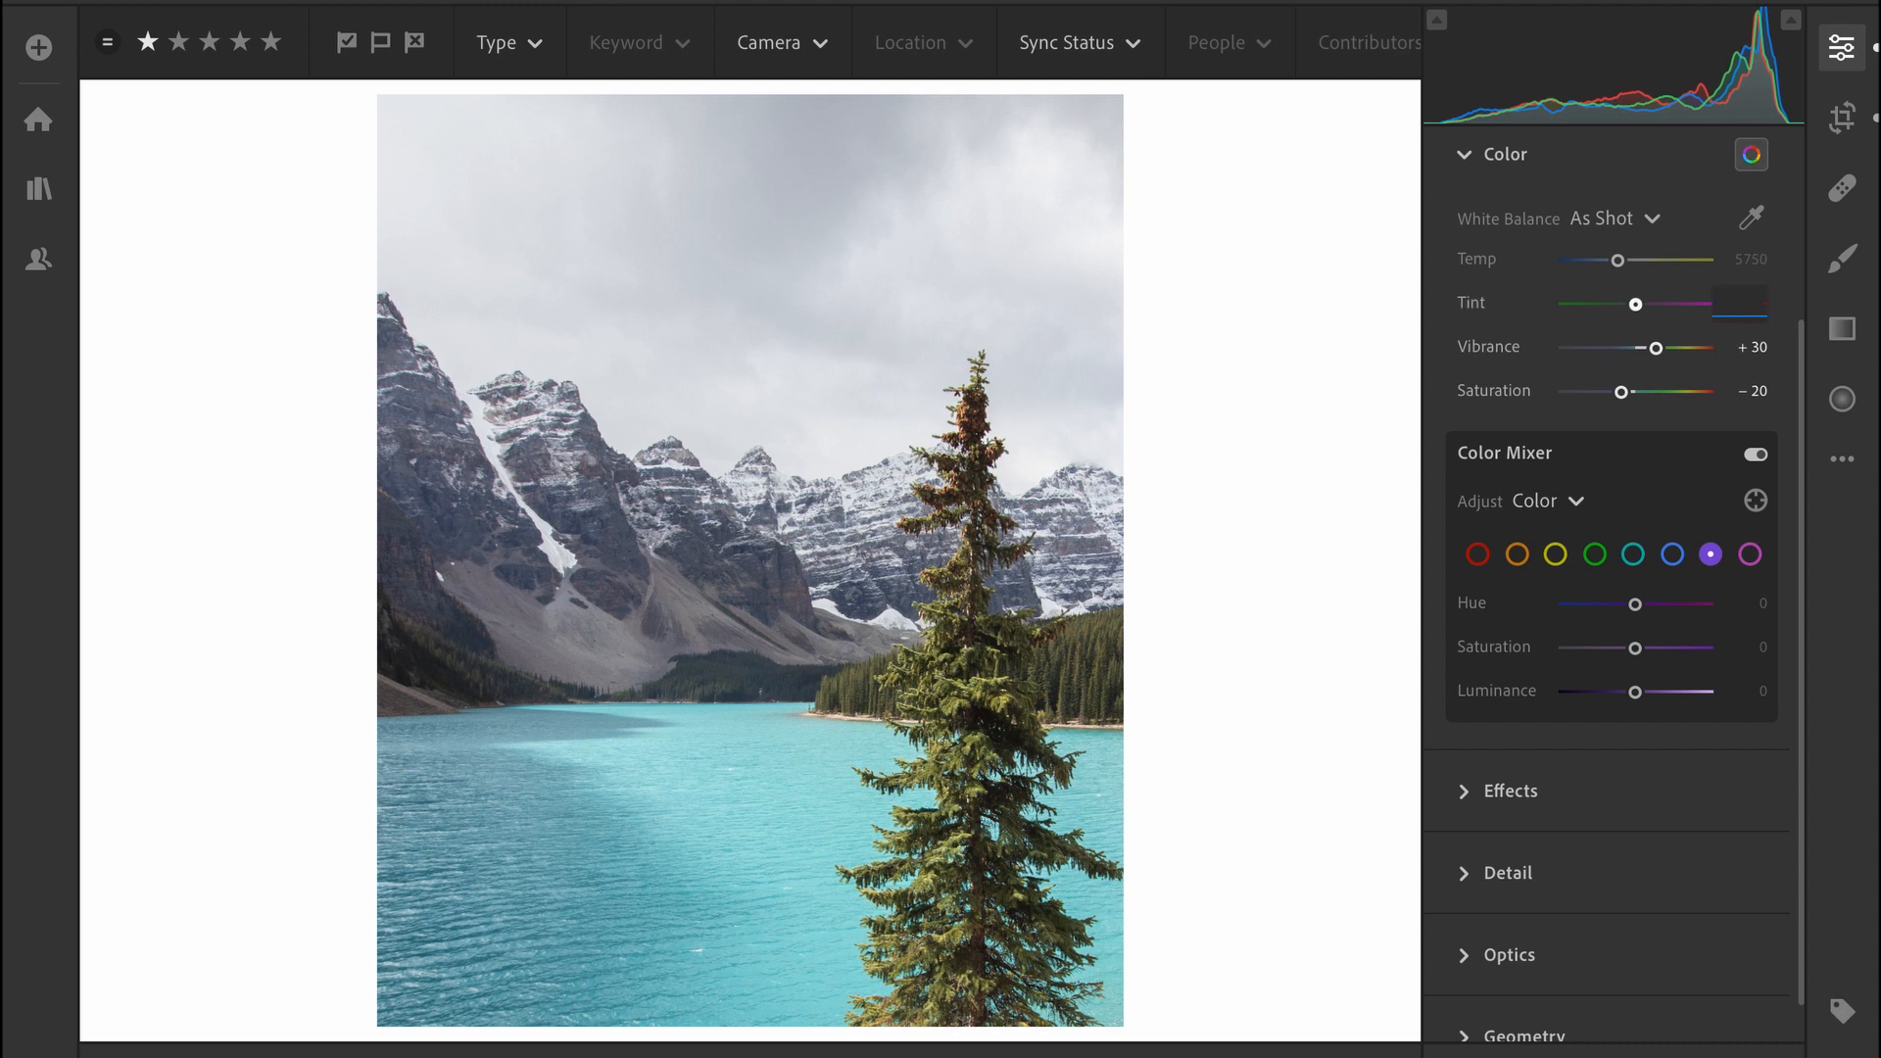
{"action": "key", "text": "Return"}
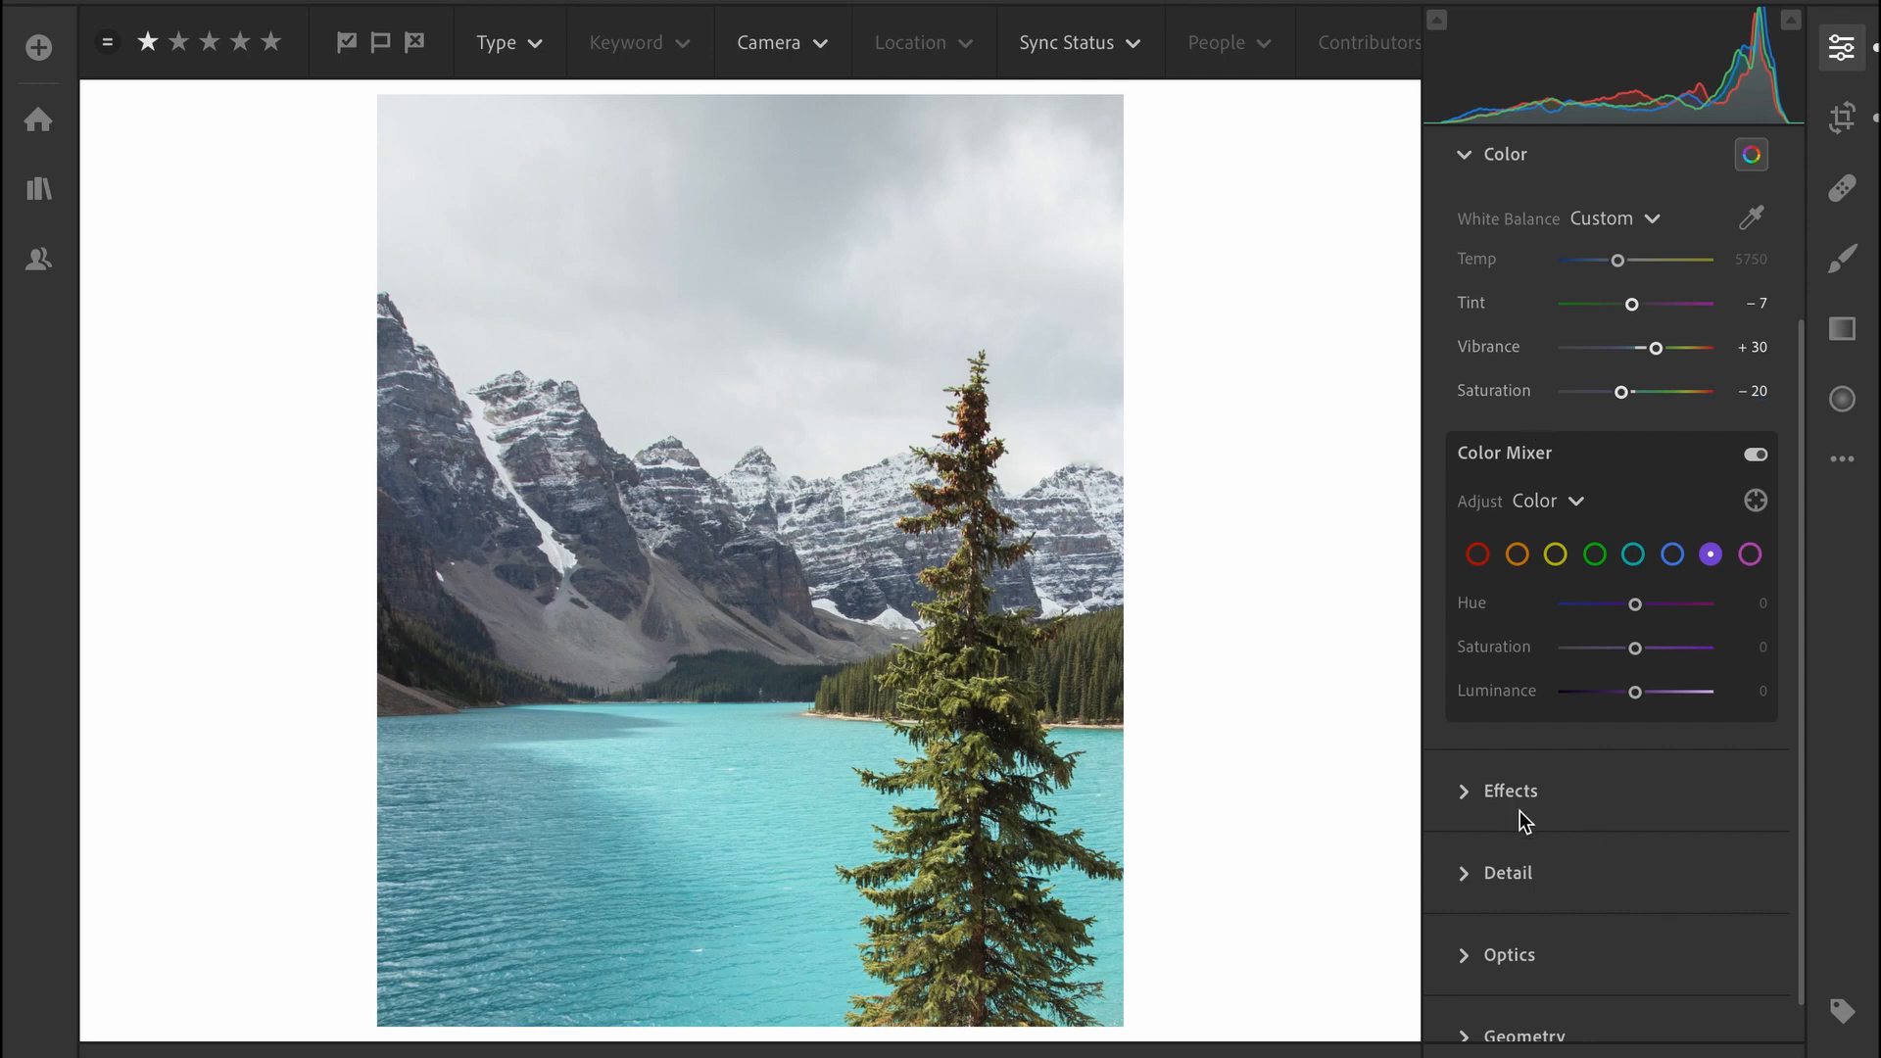
Try a luminance change on the blue channel in the Color Mixer and reset it.
{"action": "left_click", "coordinate": [1478, 557]}
{"action": "left_click", "coordinate": [1519, 558]}
{"action": "left_click", "coordinate": [1557, 557]}
{"action": "left_click", "coordinate": [1672, 557]}
{"action": "mouse_move", "coordinate": [1631, 693]}
{"action": "left_mouse_down"}
{"action": "mouse_move", "coordinate": [1549, 708]}
{"action": "mouse_move", "coordinate": [1636, 709]}
{"action": "left_mouse_up"}
{"action": "double_click", "coordinate": [1471, 700]}
Set the effects Dehaze to -10 and Clarity to +10.
{"action": "left_click", "coordinate": [1521, 802]}
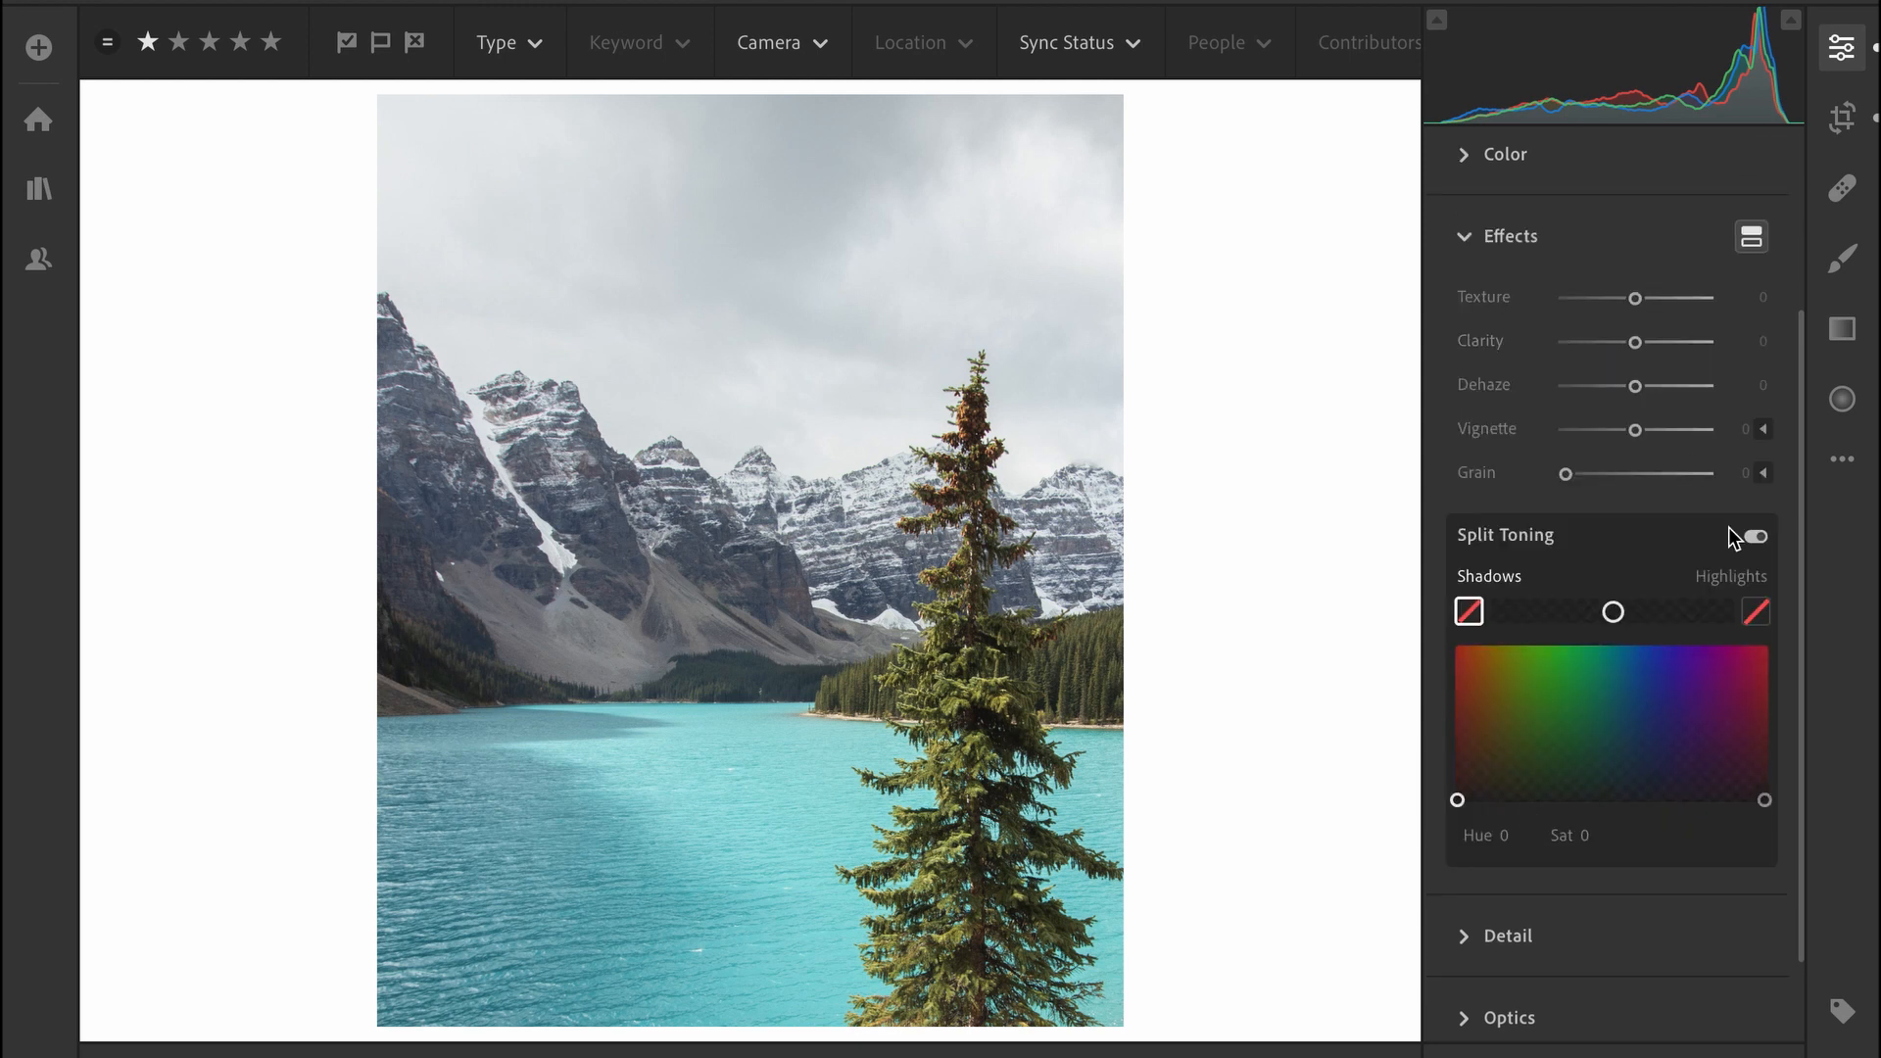
{"action": "left_click", "coordinate": [1744, 384]}
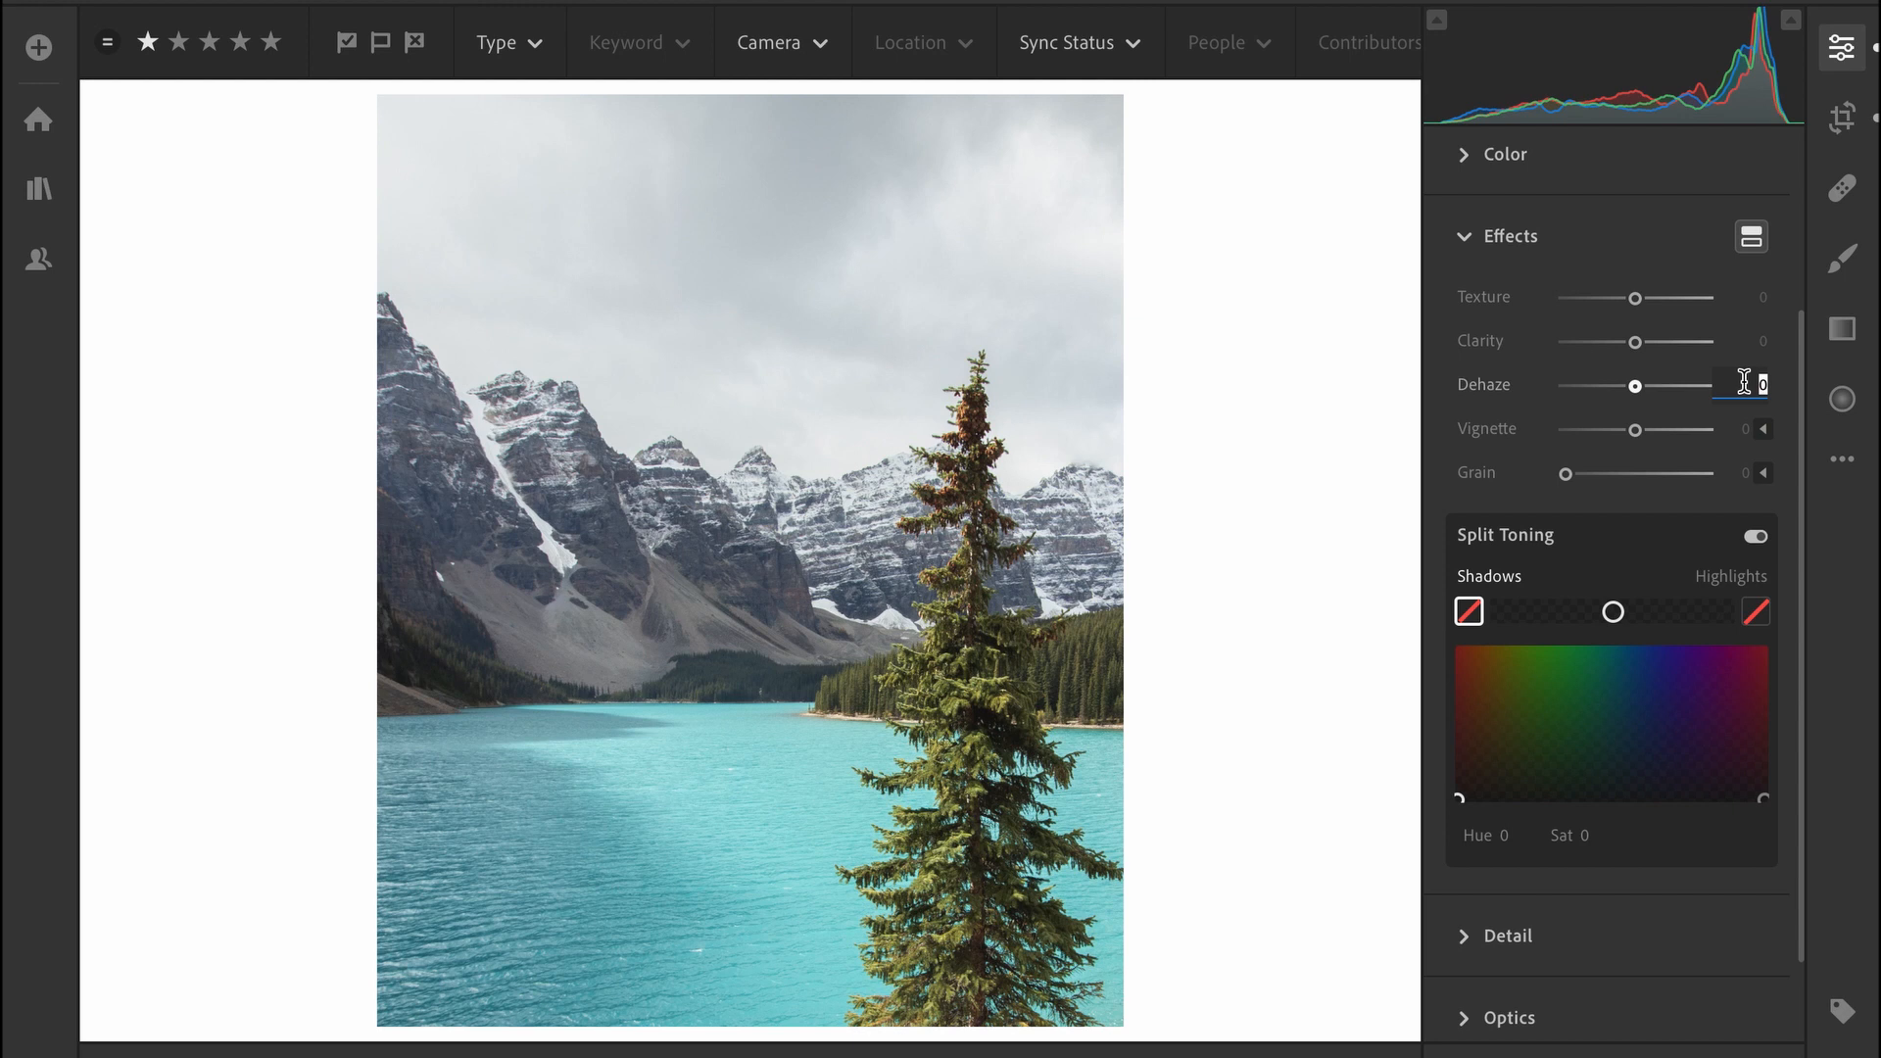
{"action": "type", "text": "-10"}
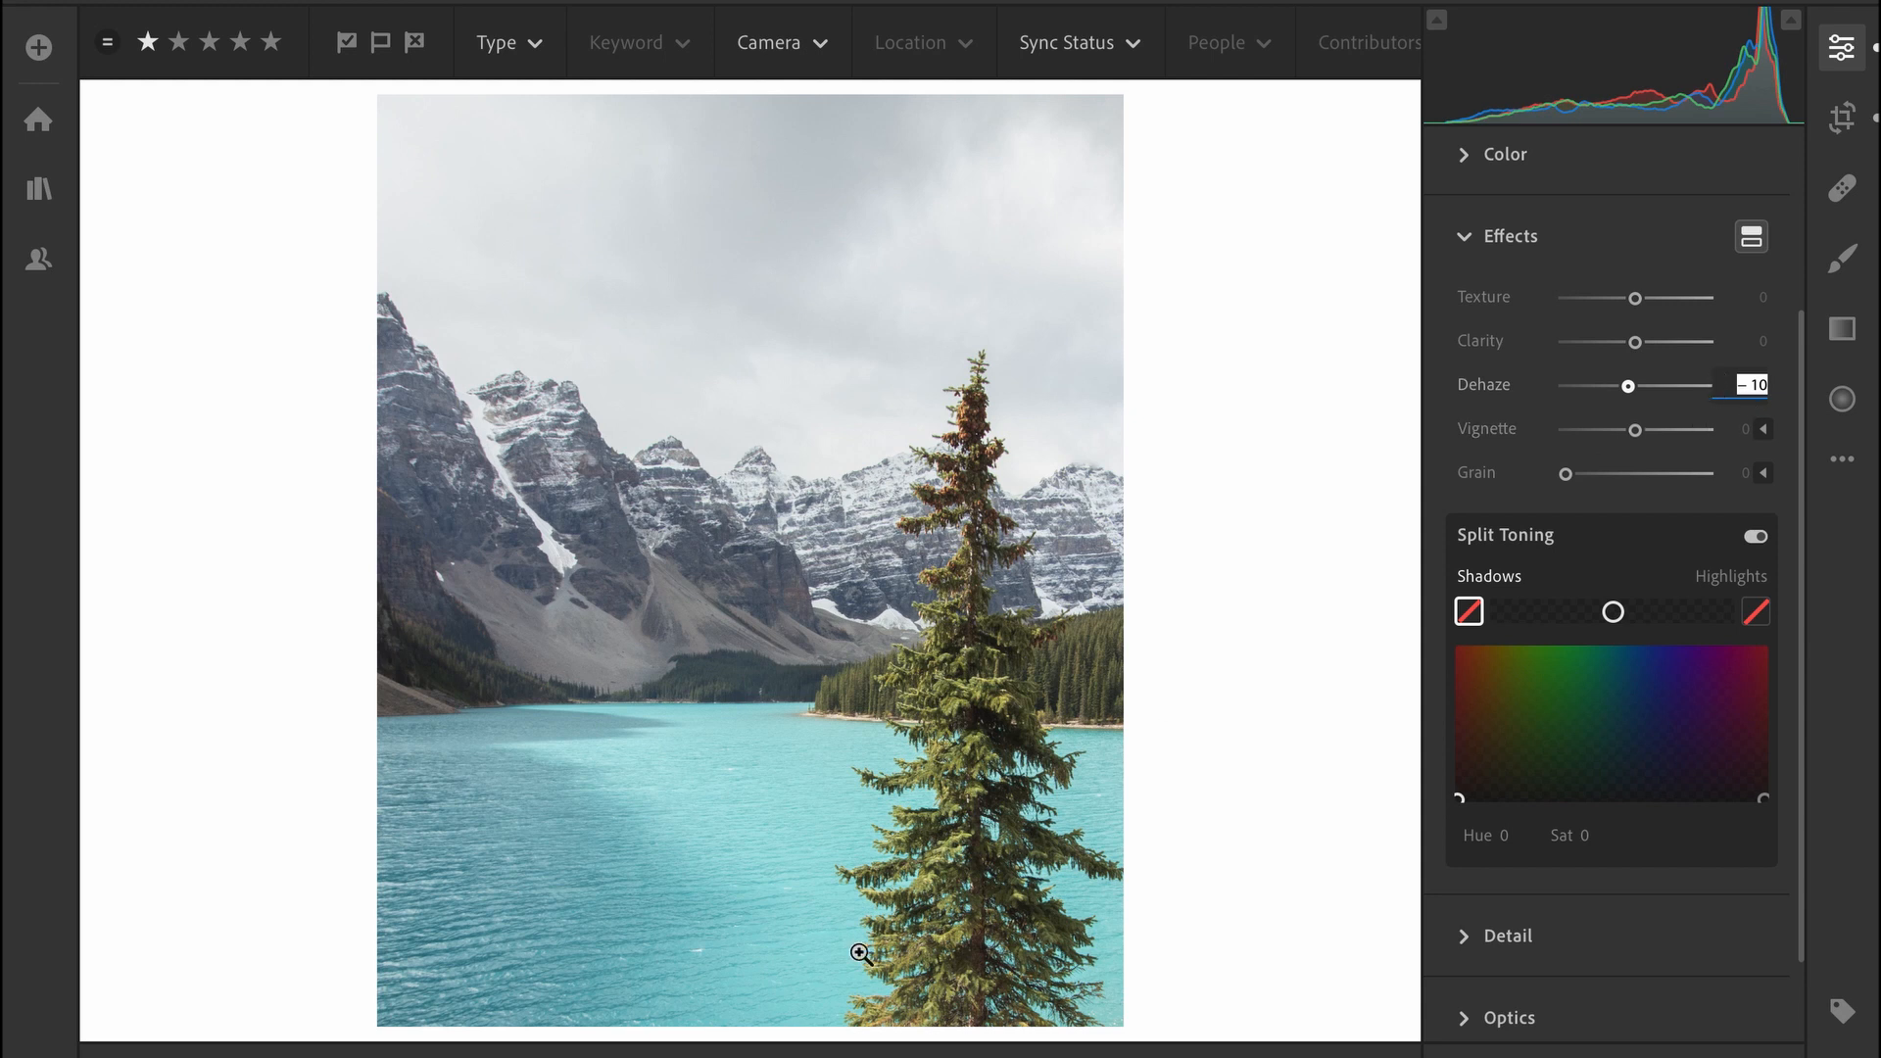
{"action": "left_click", "coordinate": [1752, 343]}
{"action": "type", "text": "10"}
{"action": "key", "text": "Return"}
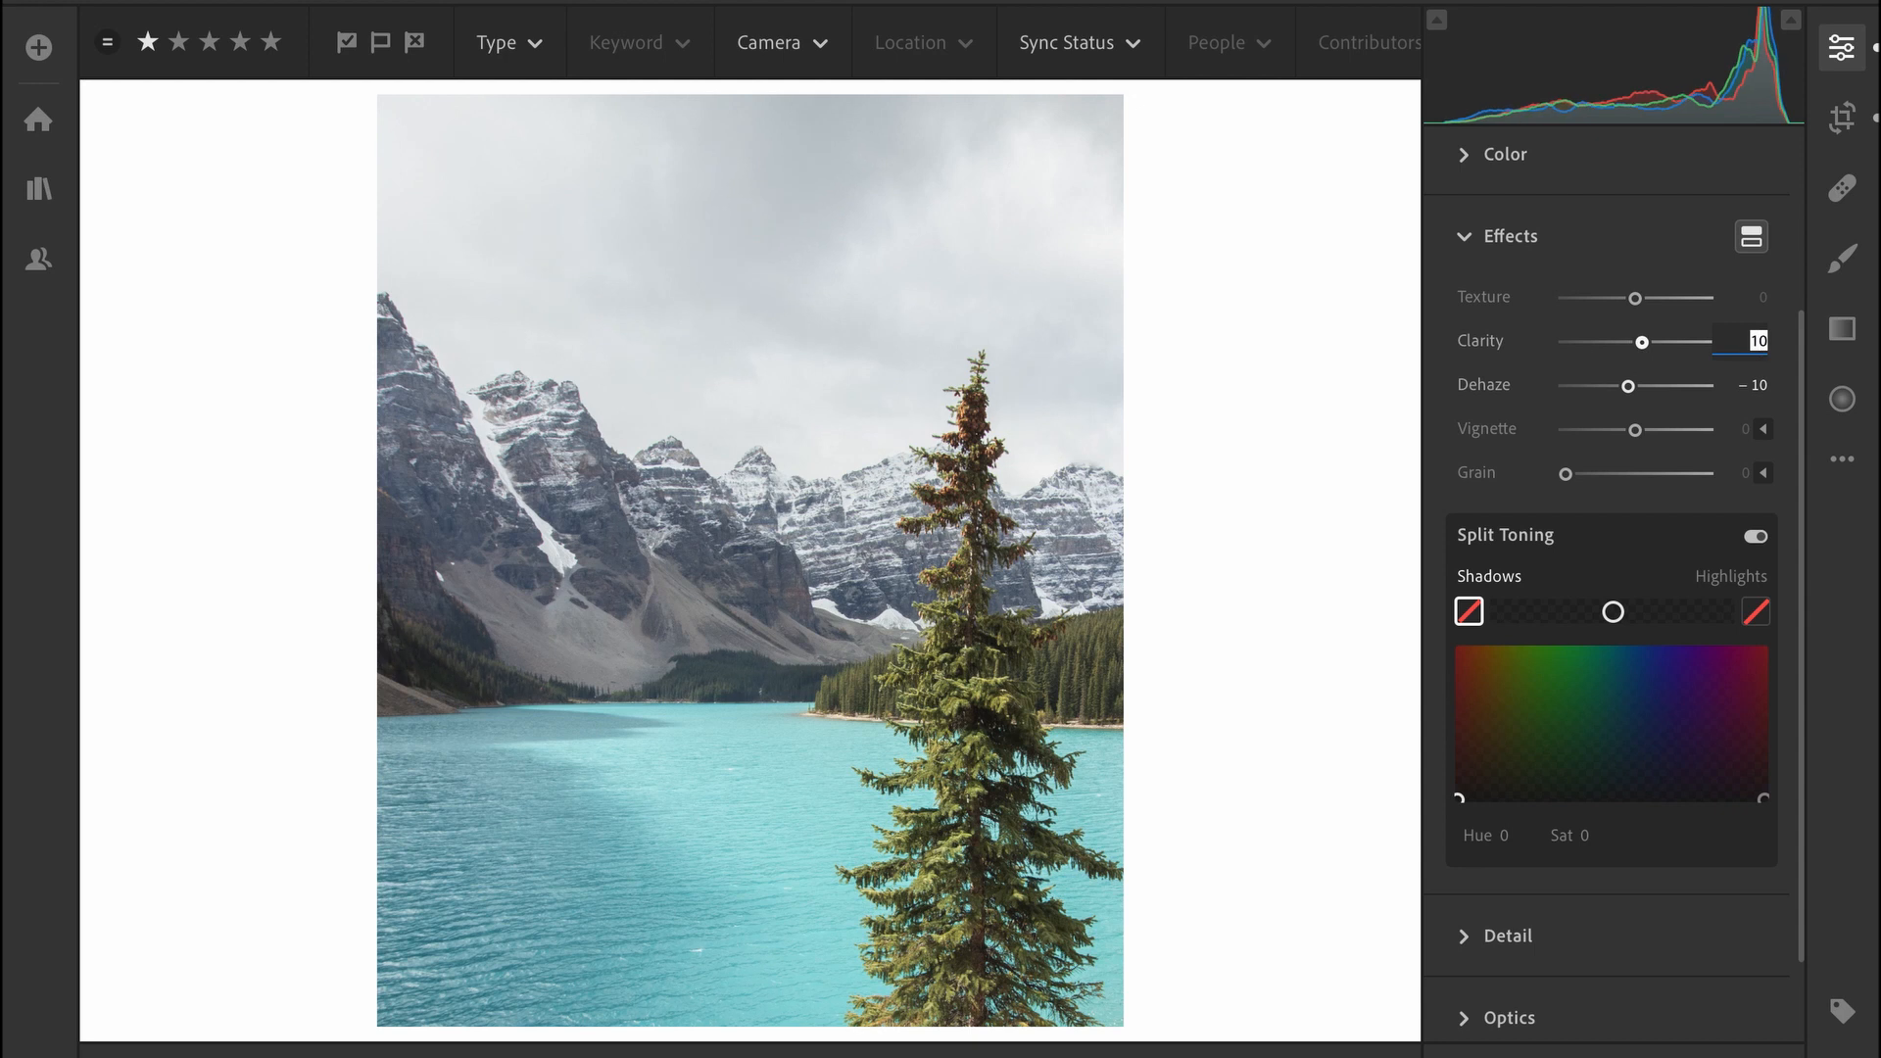
Add Grain at 32 and inspect it up close in the sky around the treetop.
{"action": "left_click", "coordinate": [1596, 473]}
{"action": "left_click_drag", "start_coordinate": [1595, 473], "coordinate": [1612, 478]}
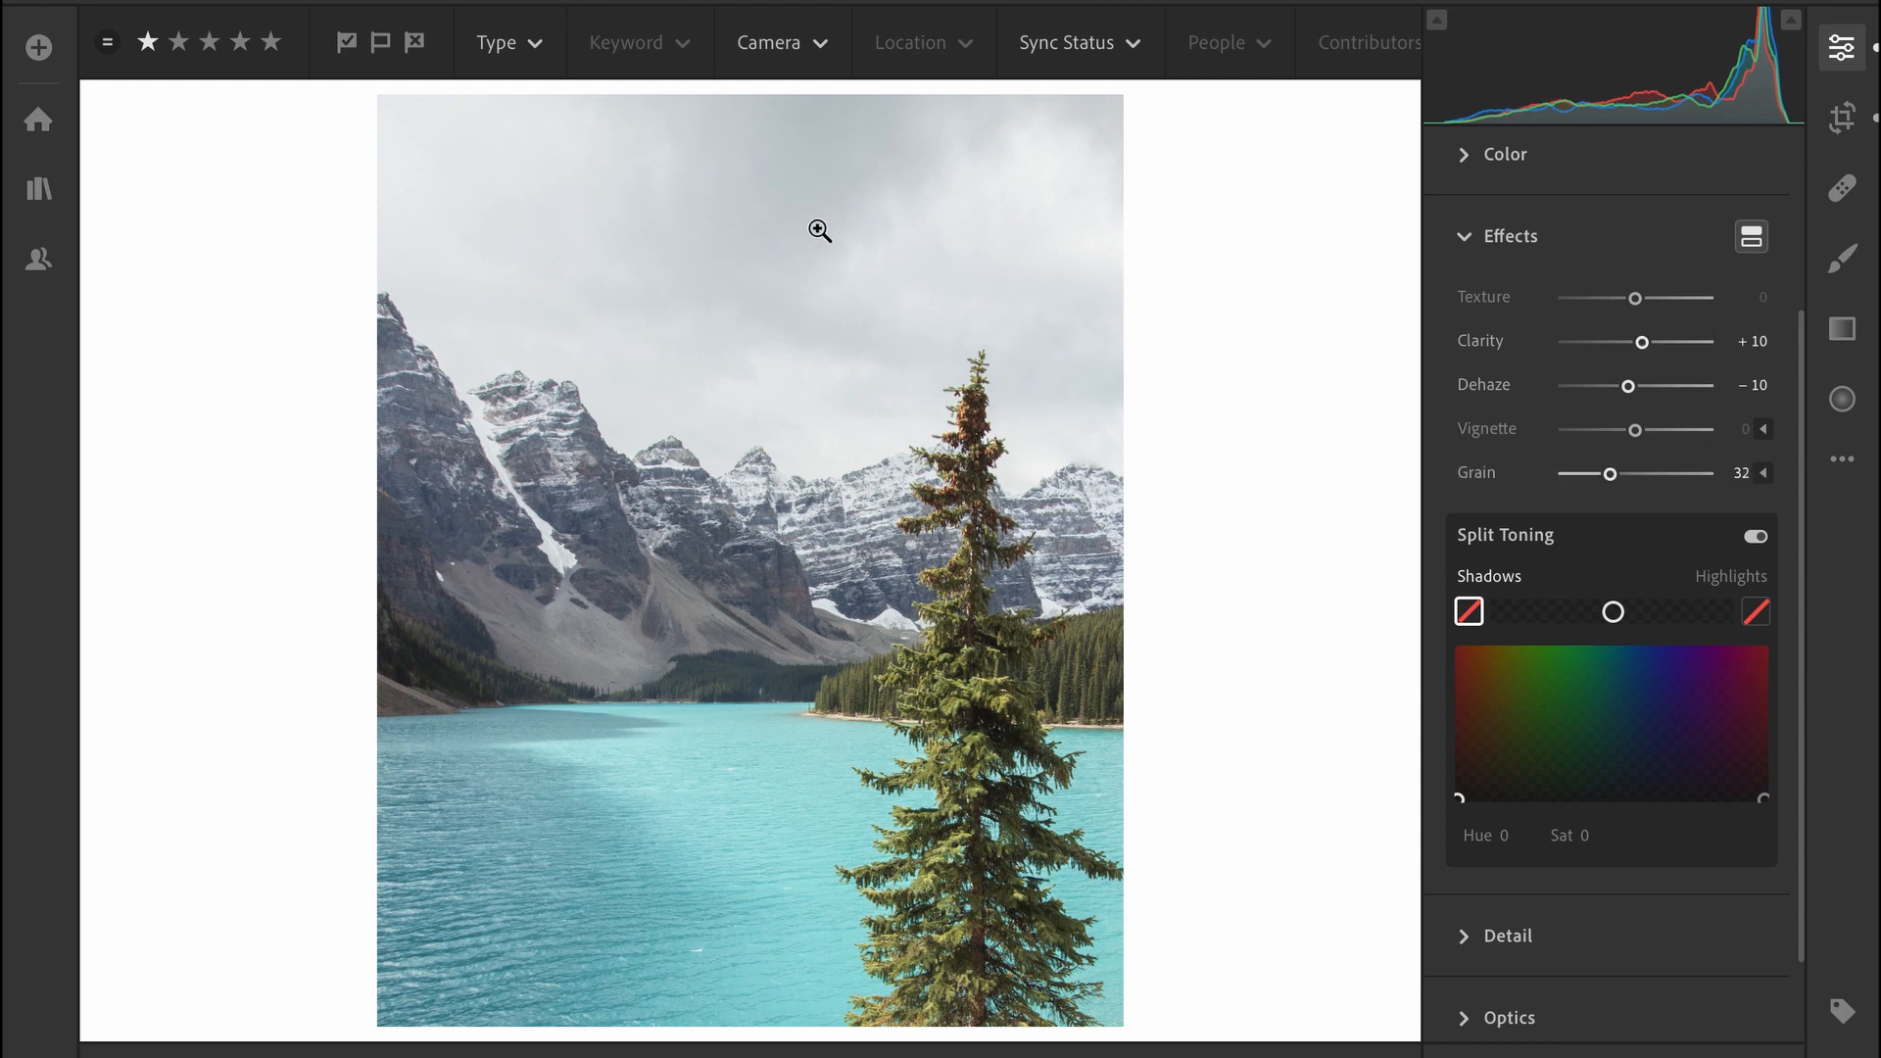
{"action": "left_click", "coordinate": [1008, 239]}
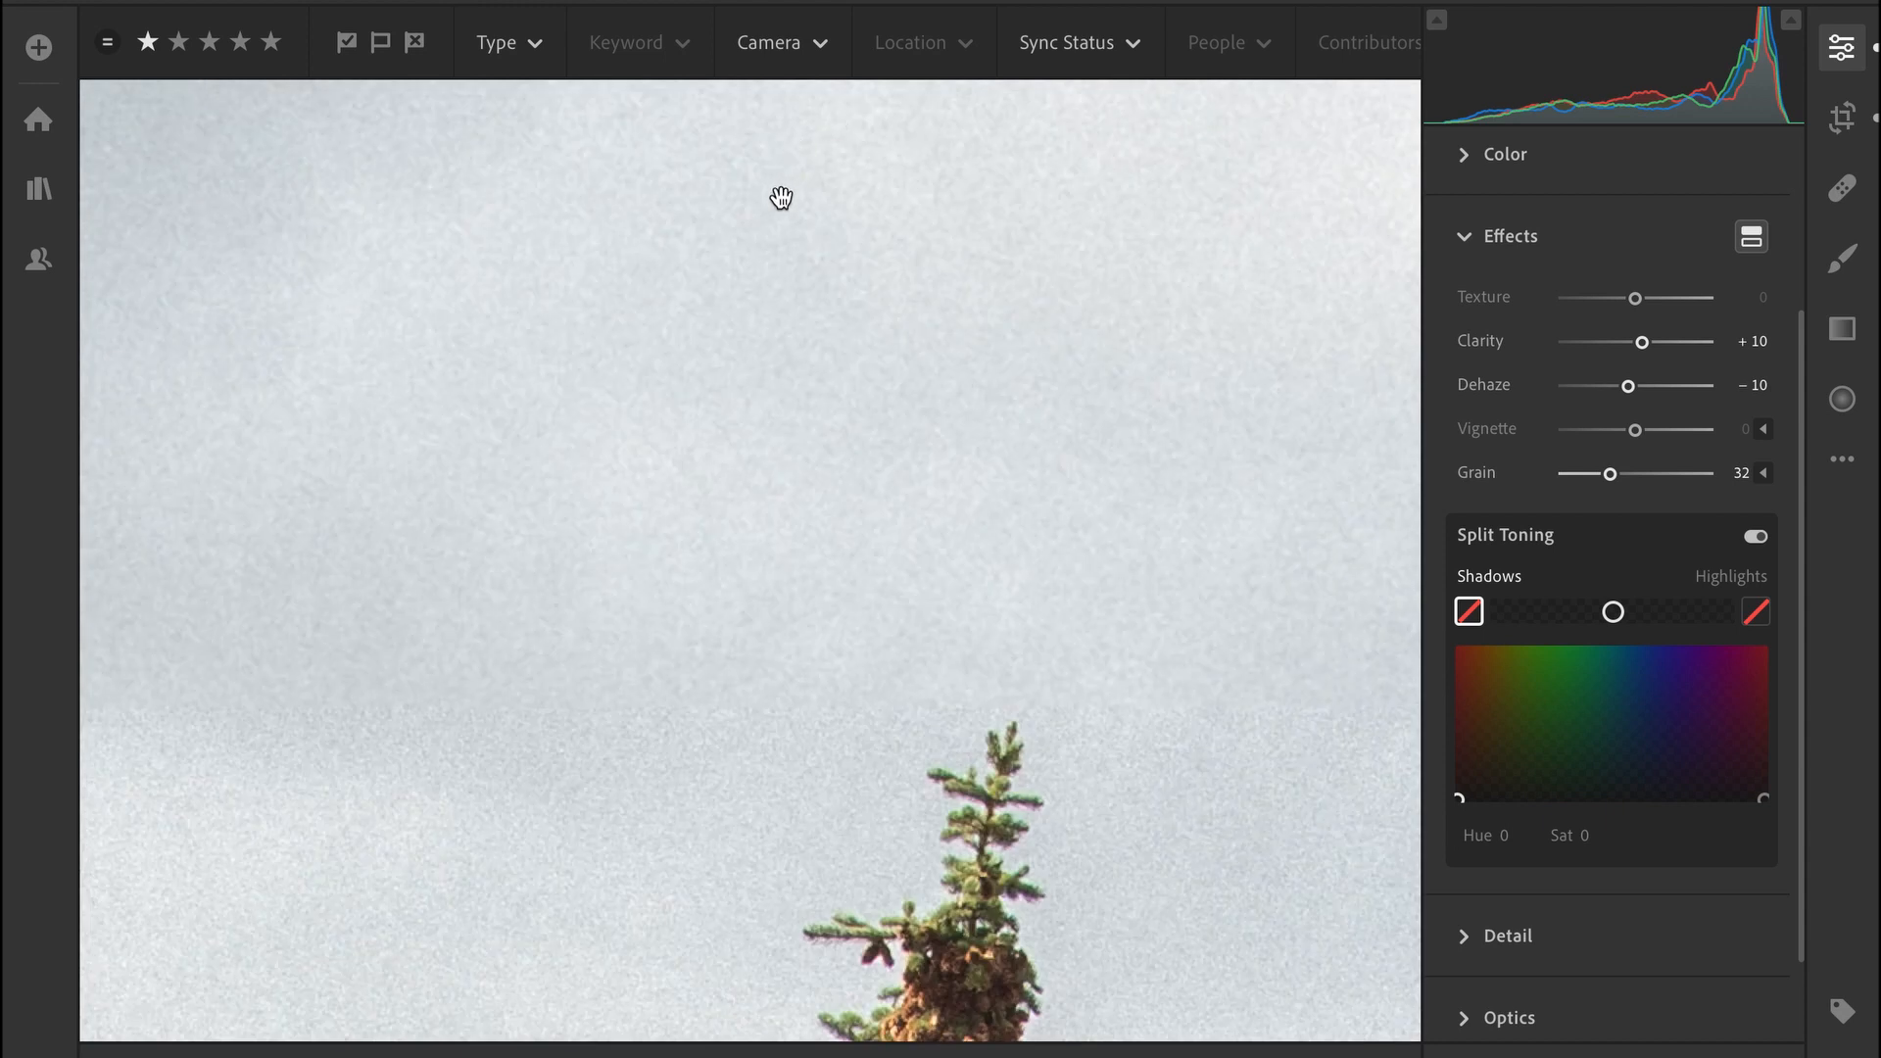
{"action": "left_click_drag", "start_coordinate": [780, 193], "coordinate": [803, 462]}
{"action": "left_click", "coordinate": [799, 457]}
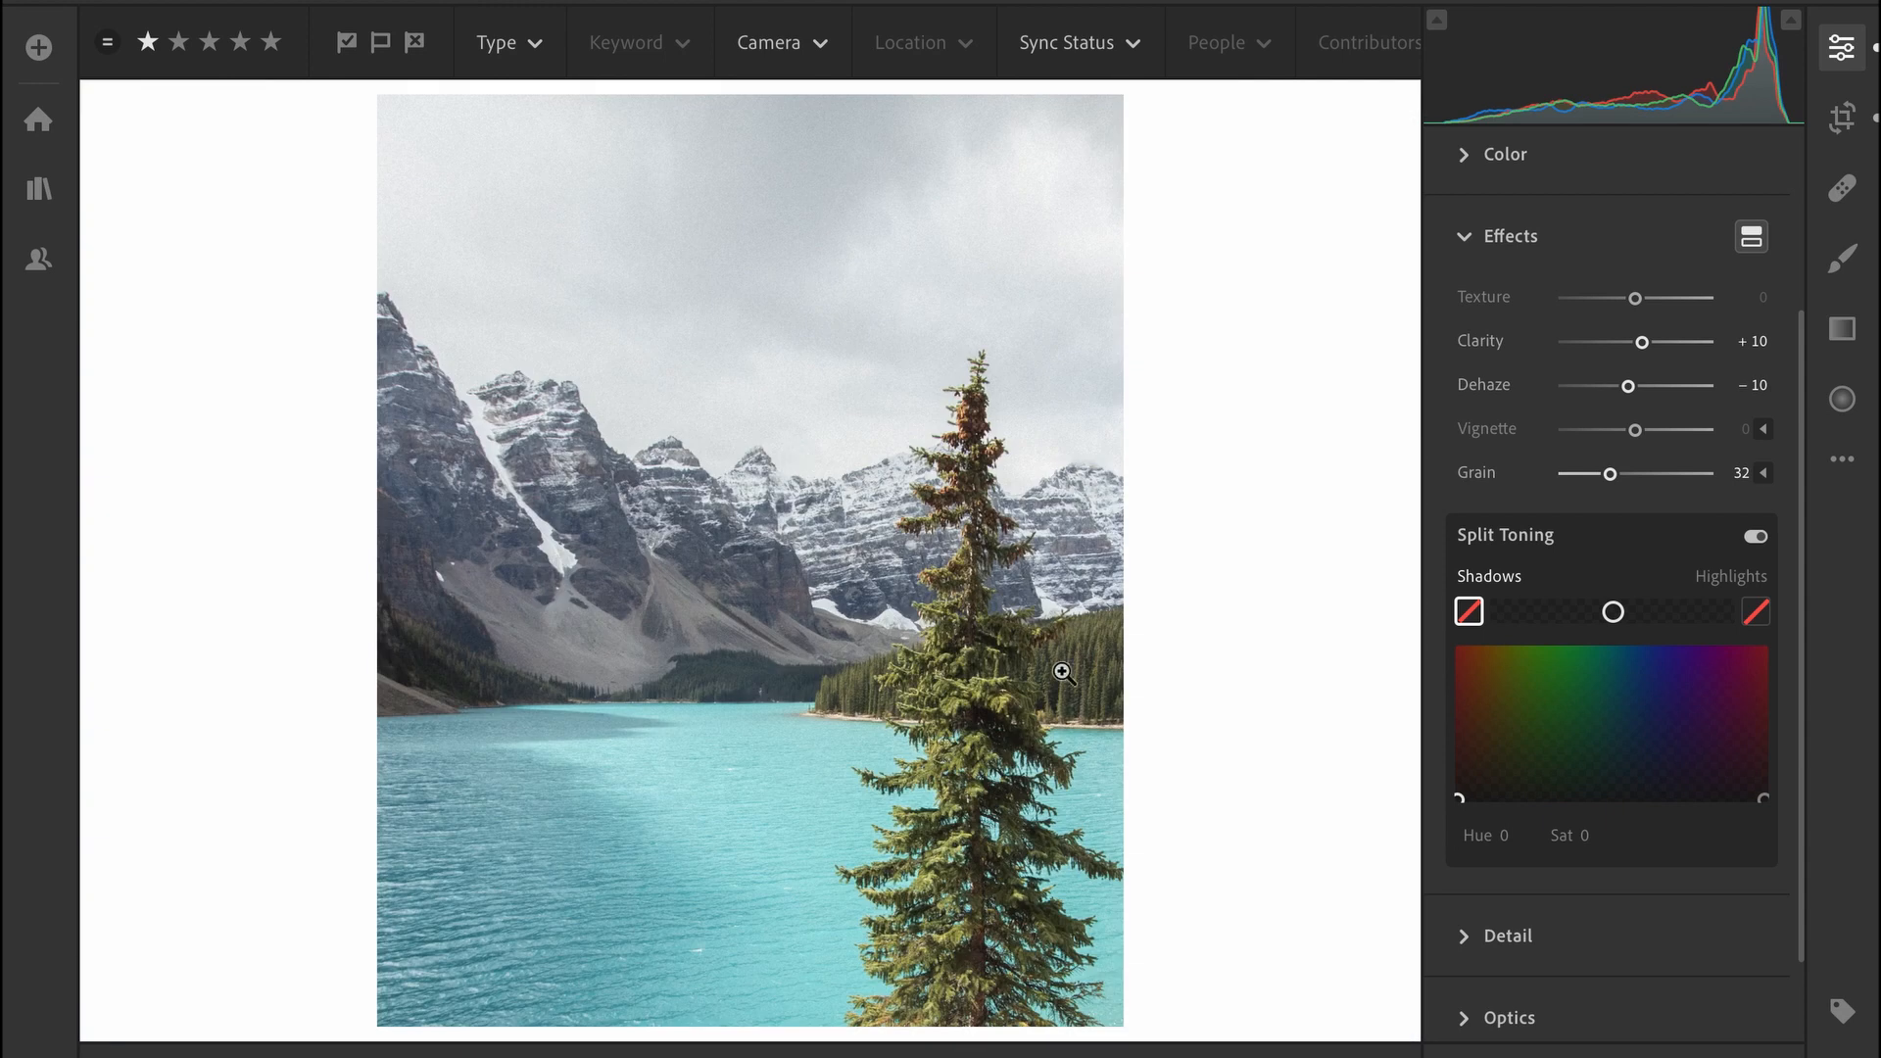
Set Sharpening to 58 and change Clarity to +20.
{"action": "left_click", "coordinate": [1506, 933]}
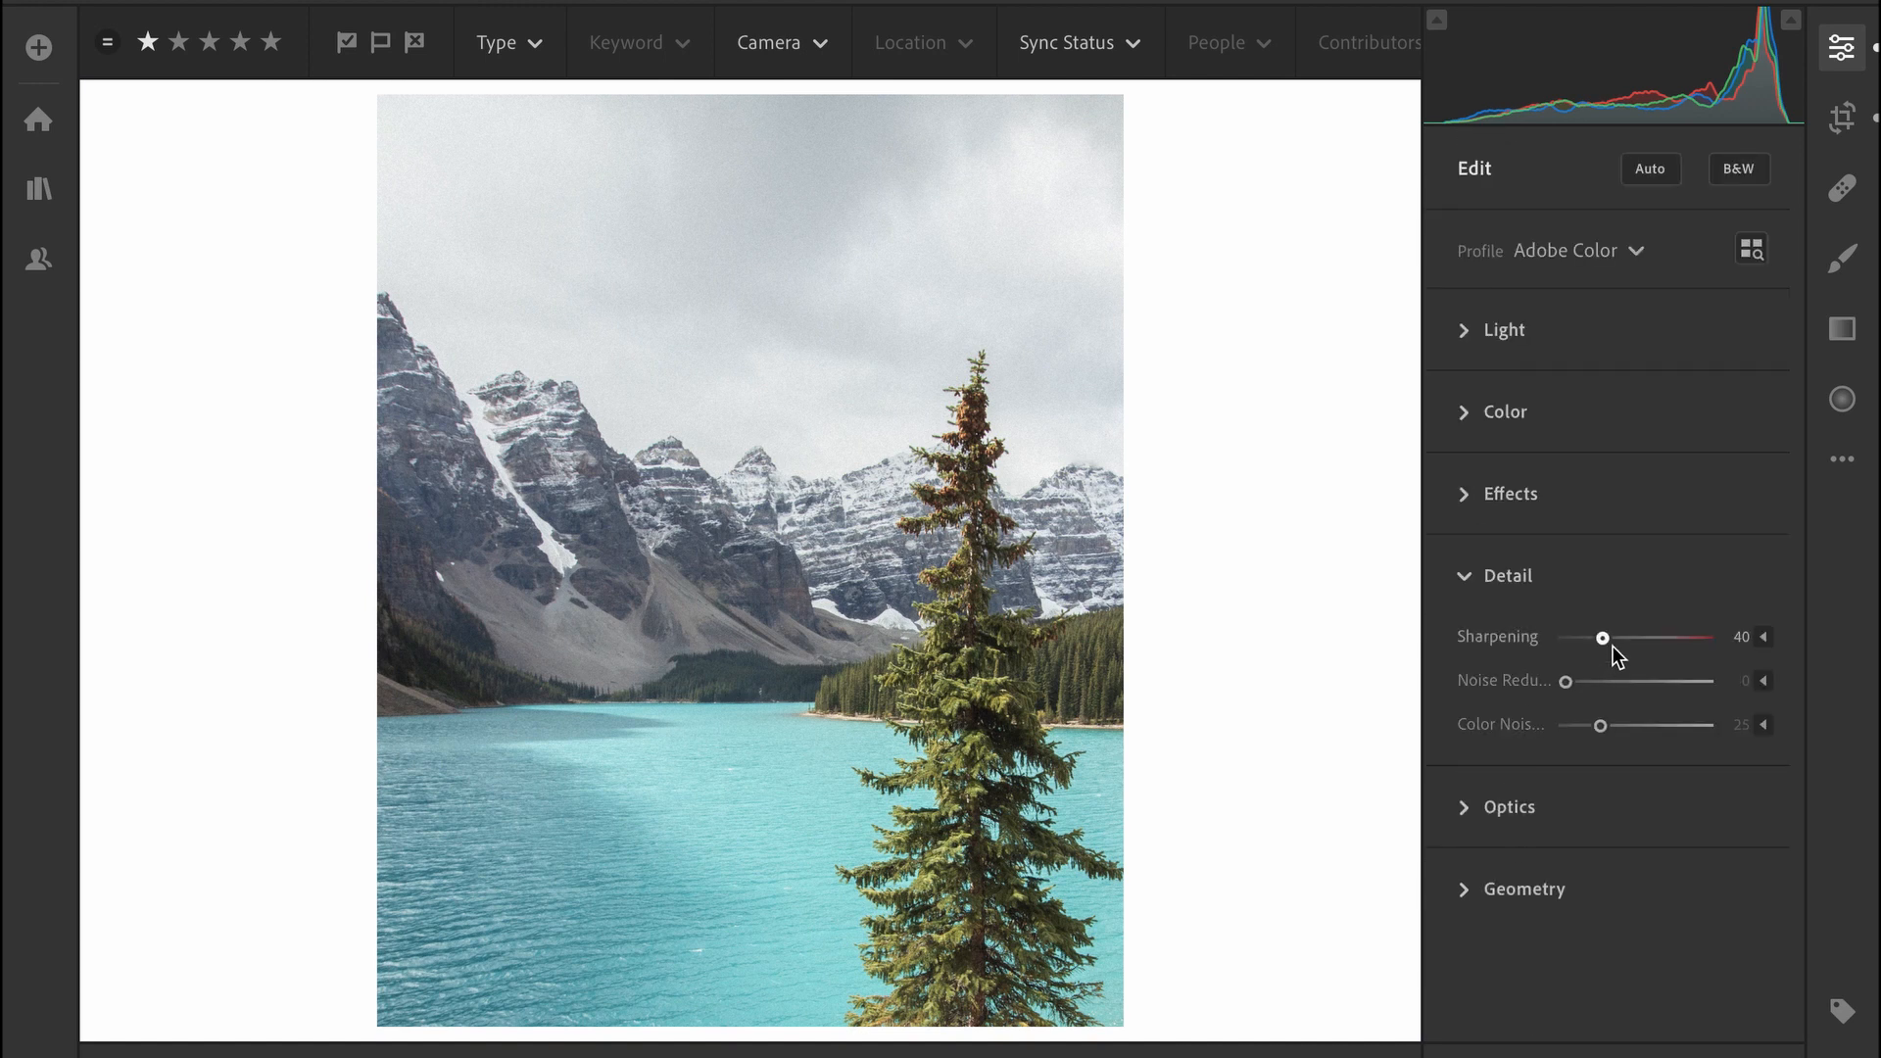
{"action": "left_click_drag", "start_coordinate": [1612, 647], "coordinate": [1629, 649]}
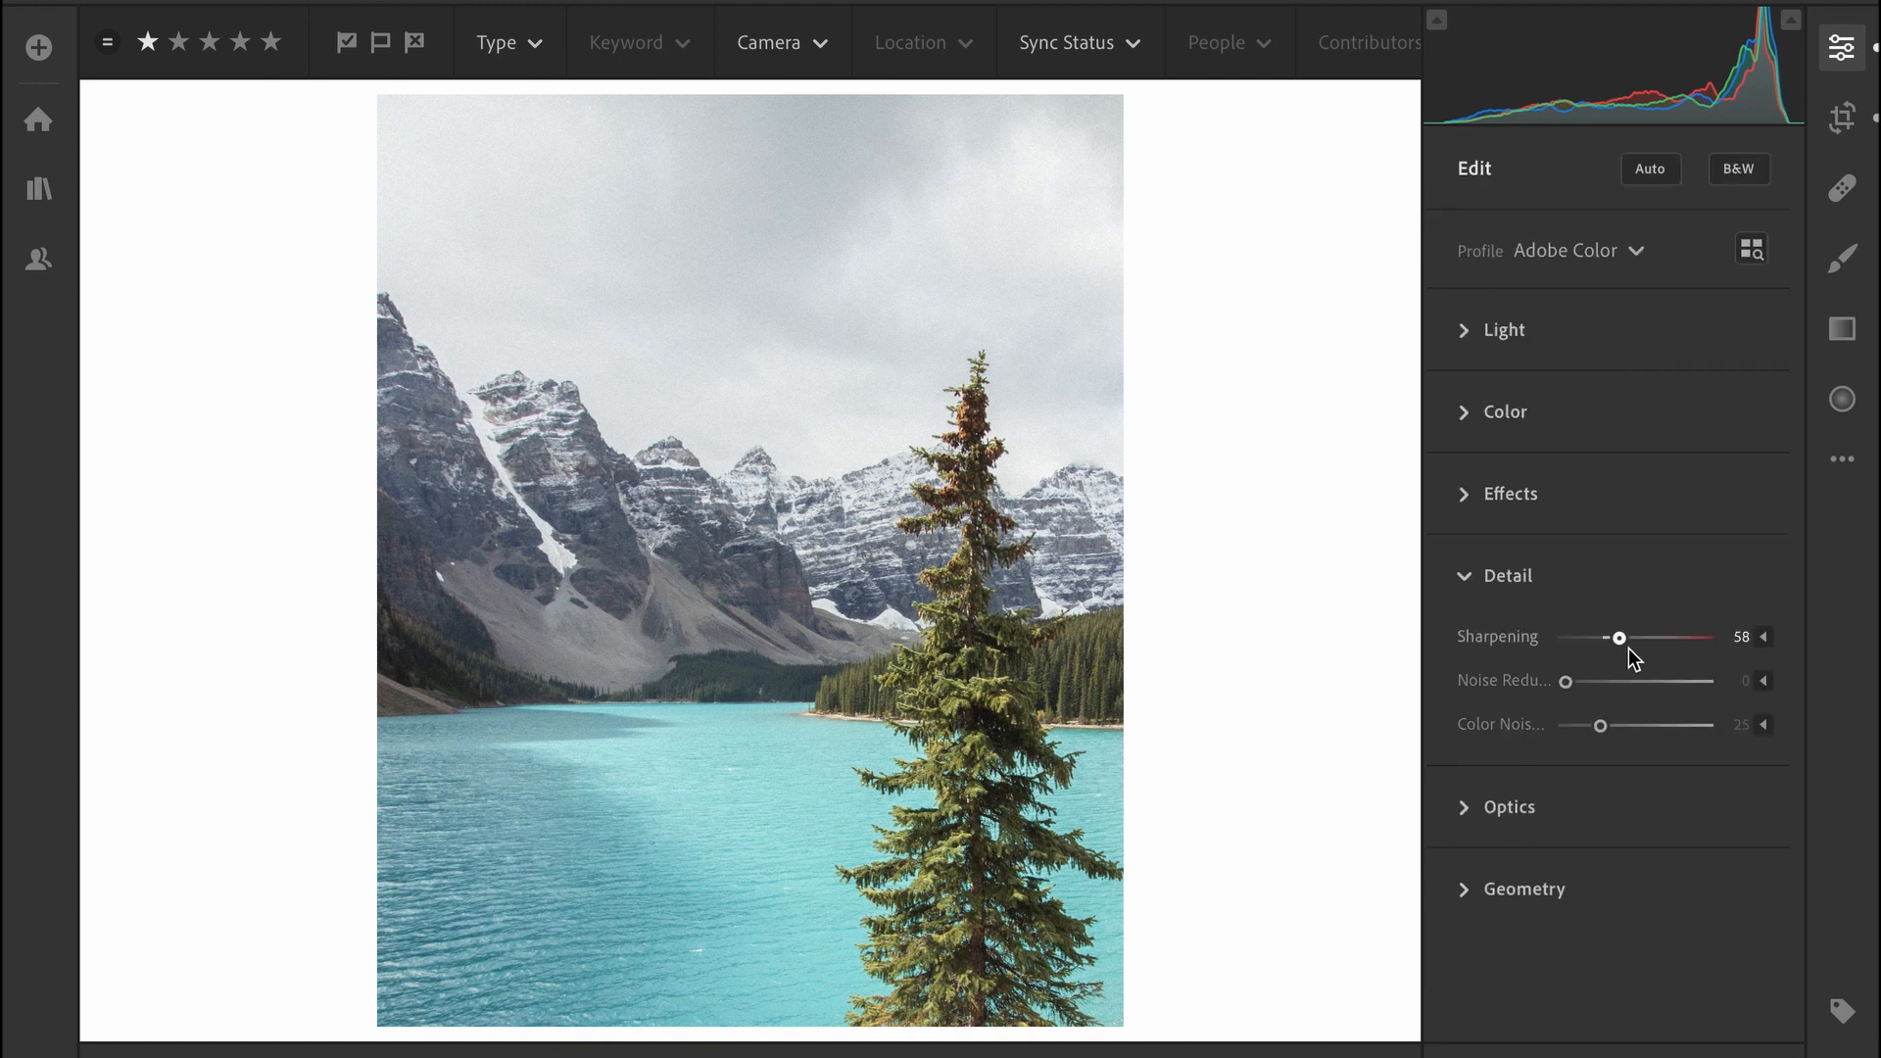
{"action": "left_click", "coordinate": [1494, 506]}
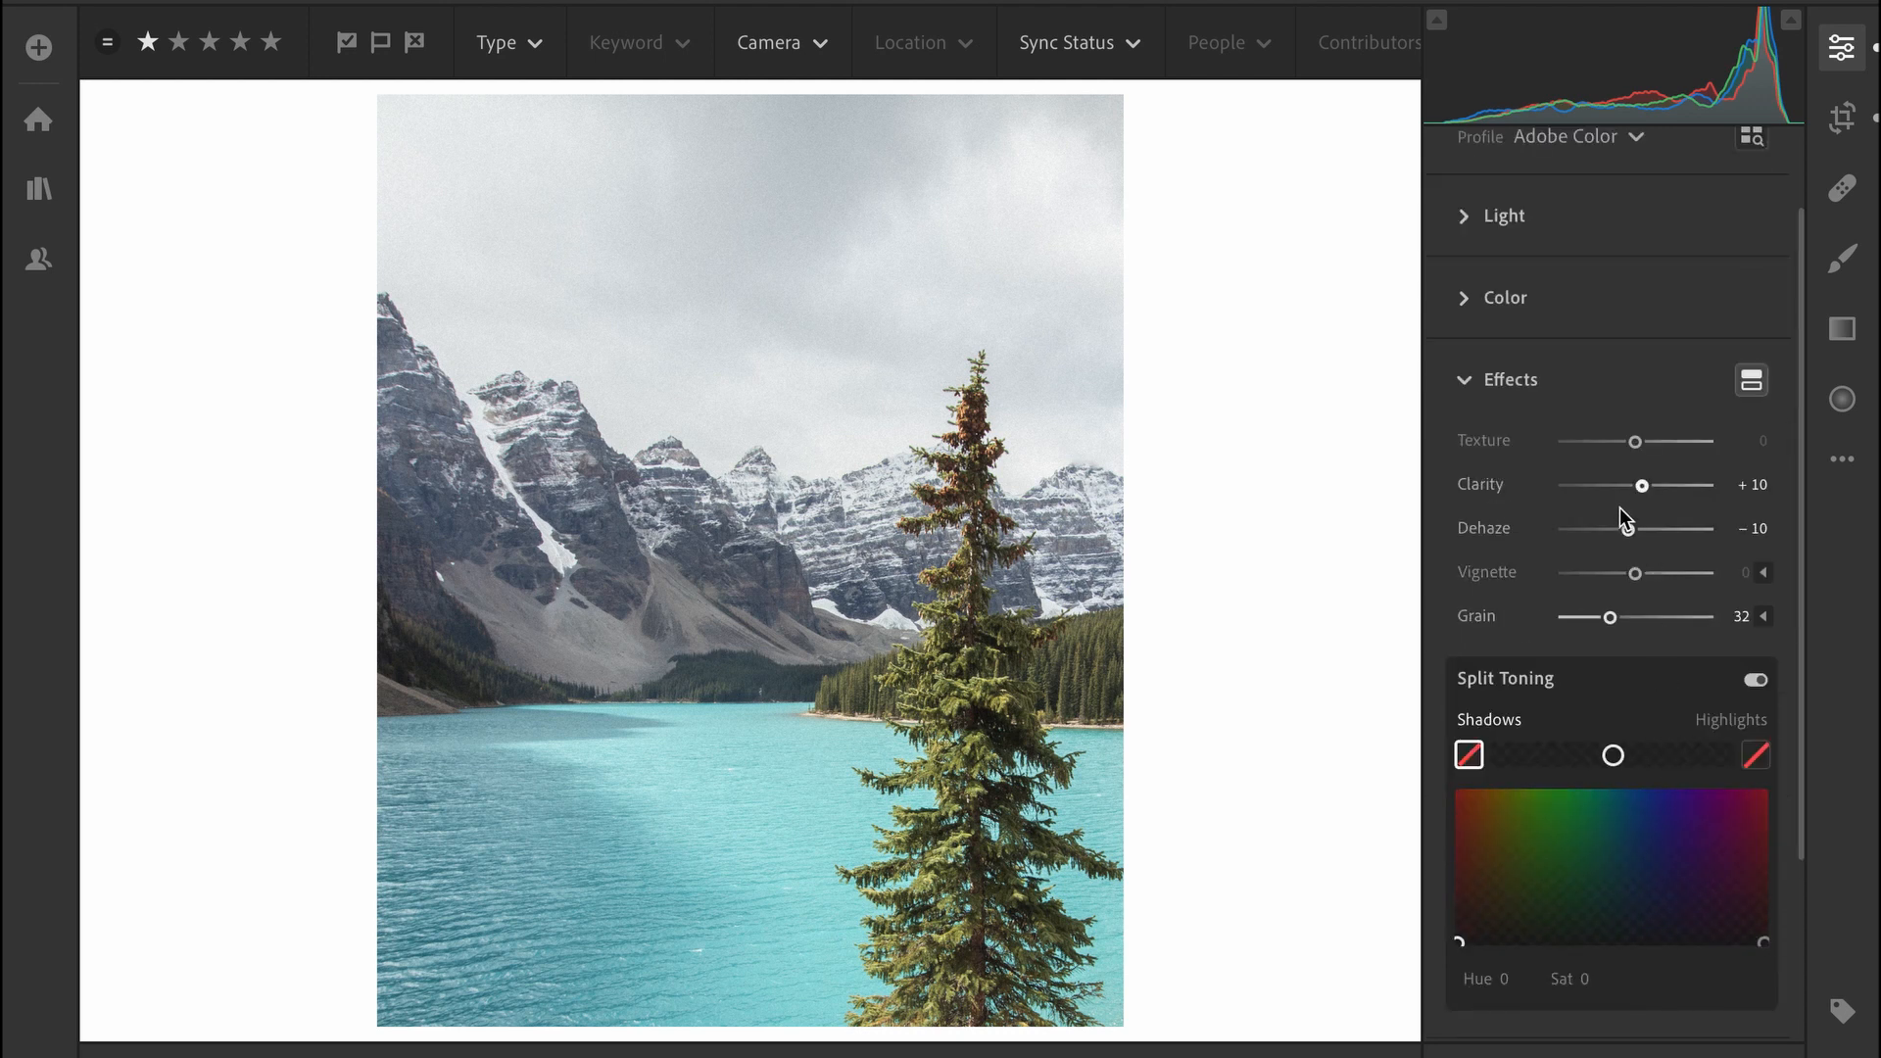
{"action": "left_click", "coordinate": [1722, 483]}
{"action": "type", "text": "20"}
{"action": "key", "text": "Return"}
{"action": "left_click", "coordinate": [1501, 380]}
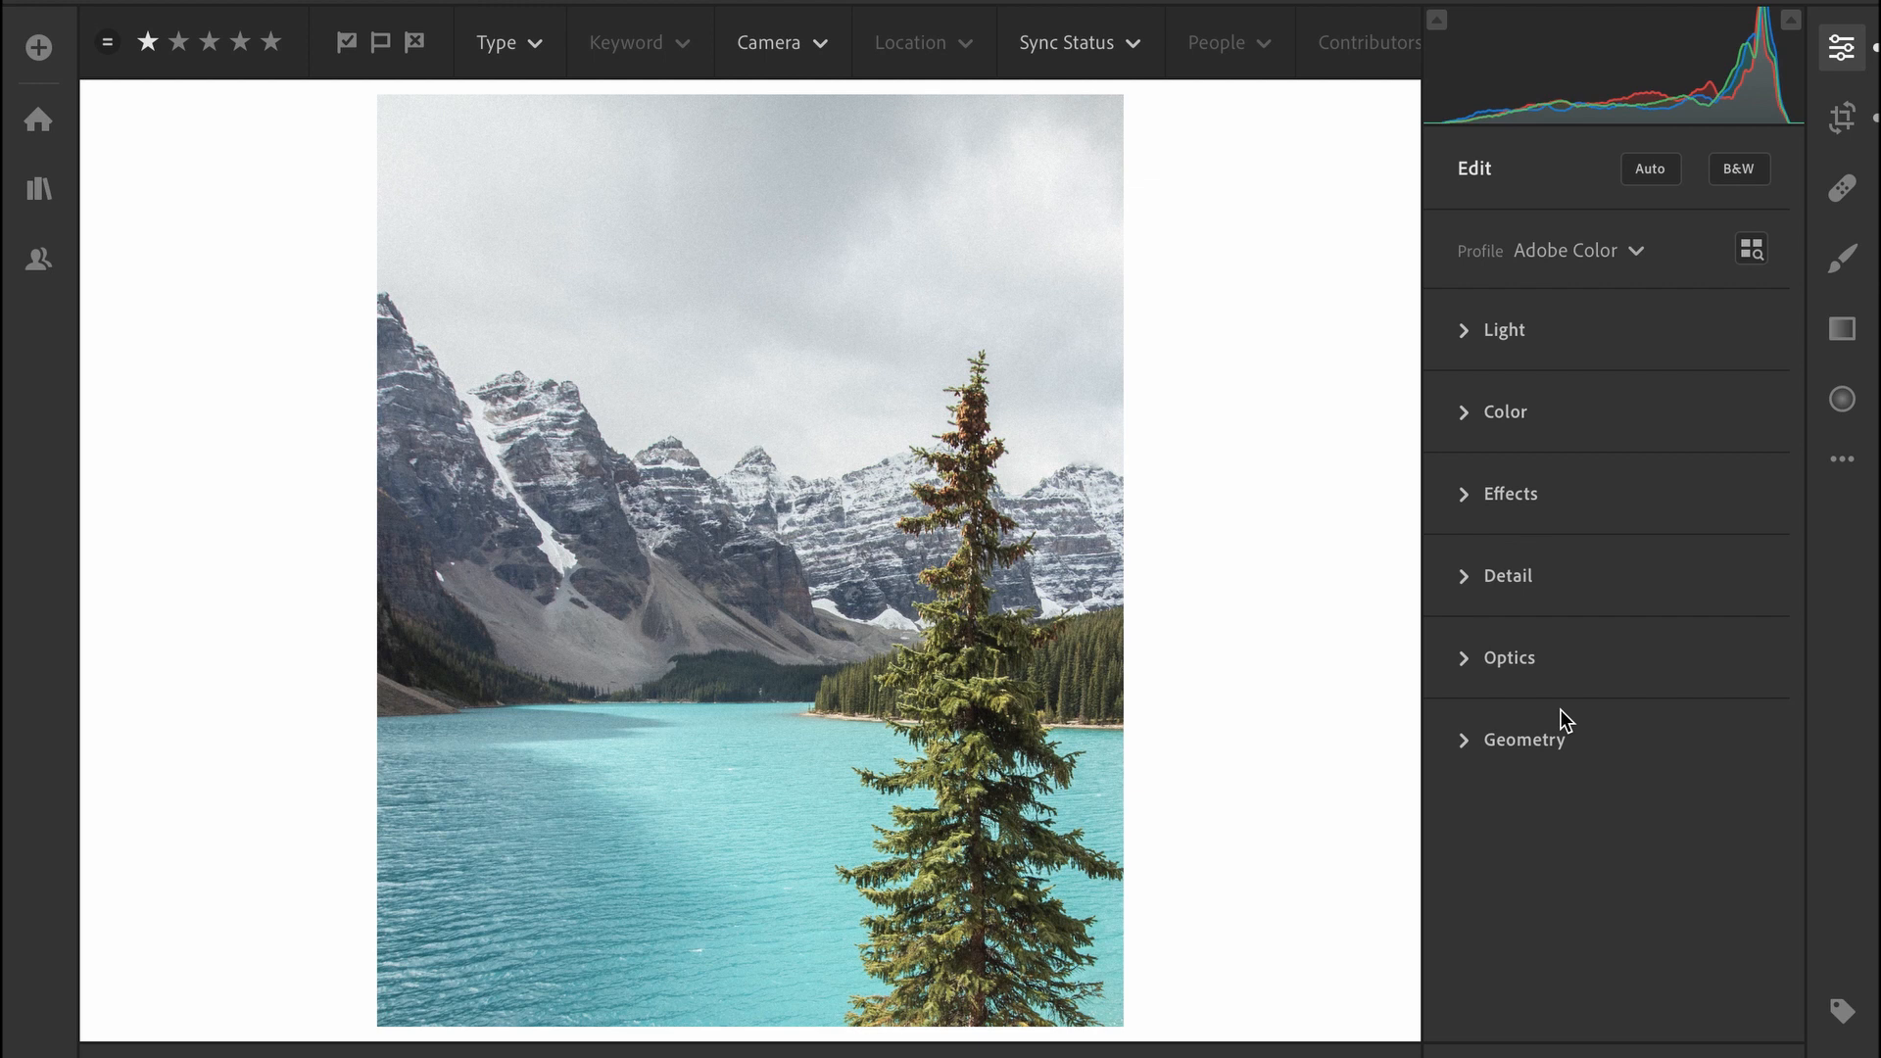
Turn on lens corrections and chromatic aberration removal for the photo.
{"action": "left_click", "coordinate": [1521, 660]}
{"action": "left_click", "coordinate": [1468, 762]}
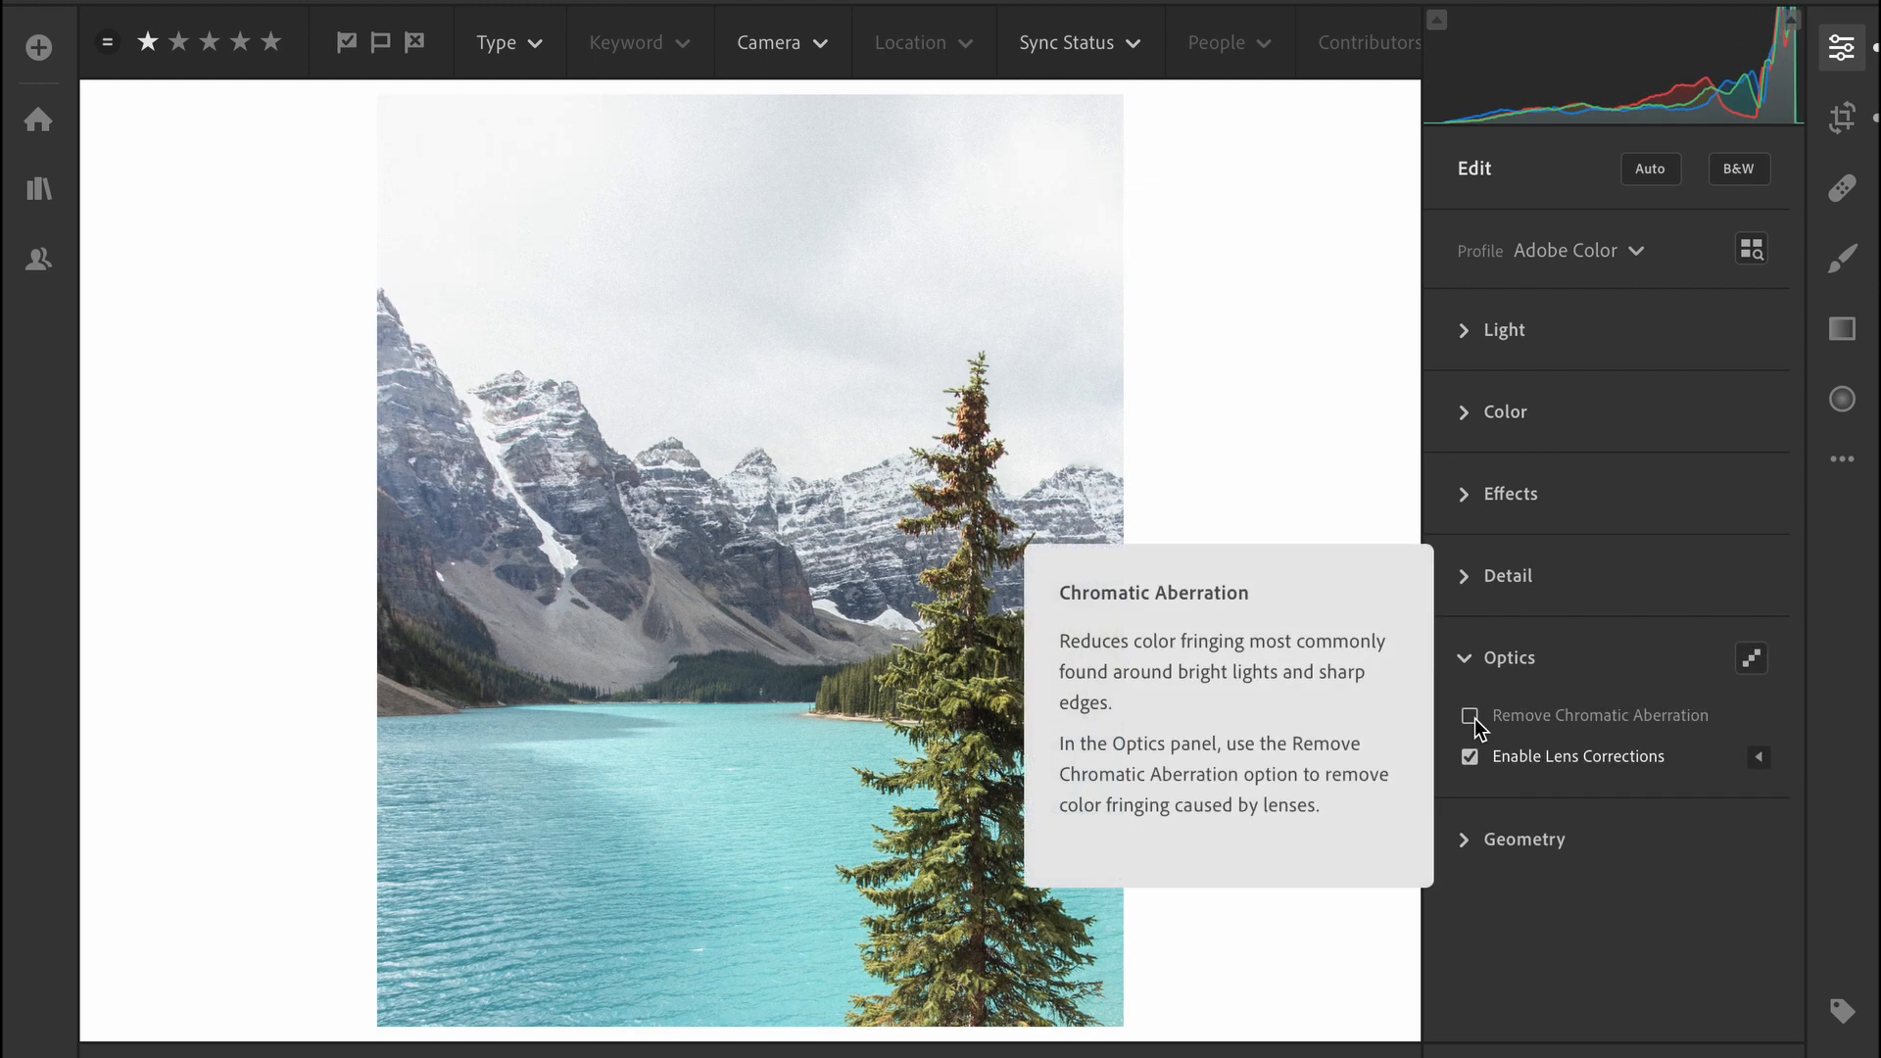
{"action": "left_click", "coordinate": [1472, 718]}
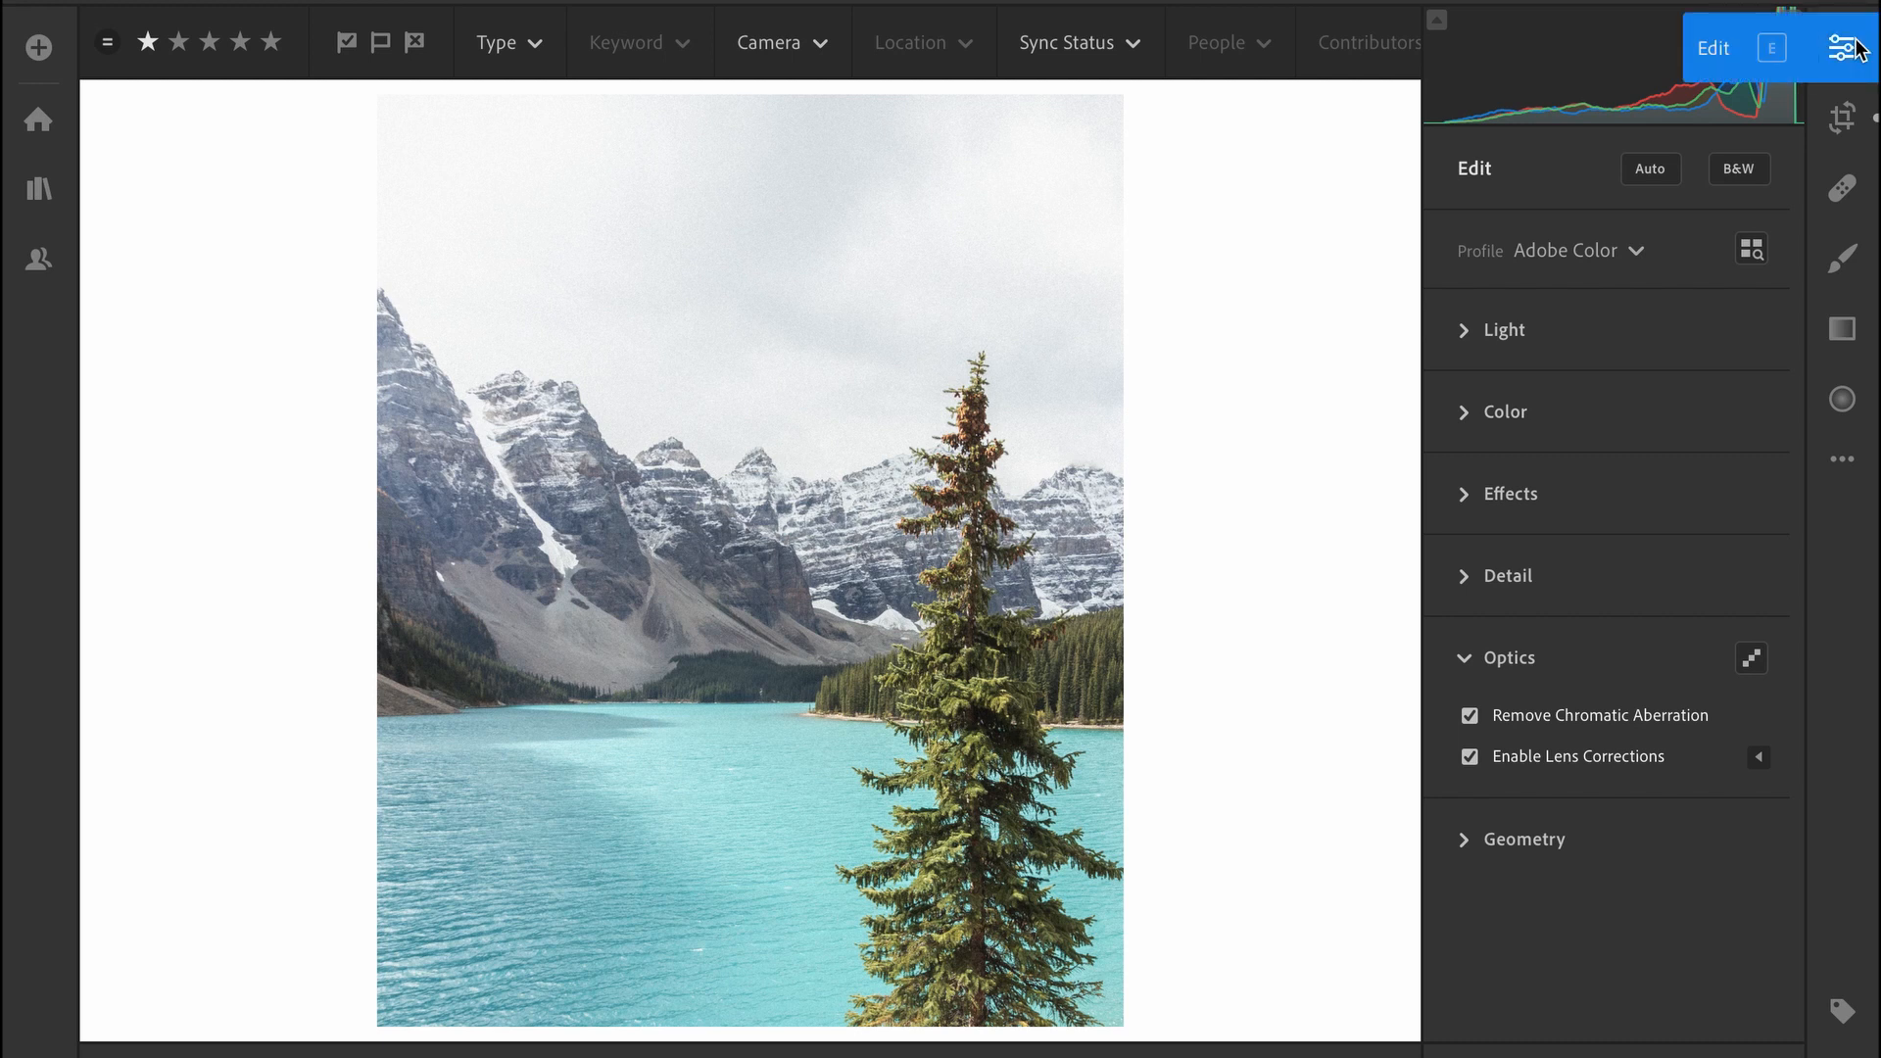
Set the lake photo's Contrast to +30 and close the edit settings.
{"action": "left_click", "coordinate": [1516, 334]}
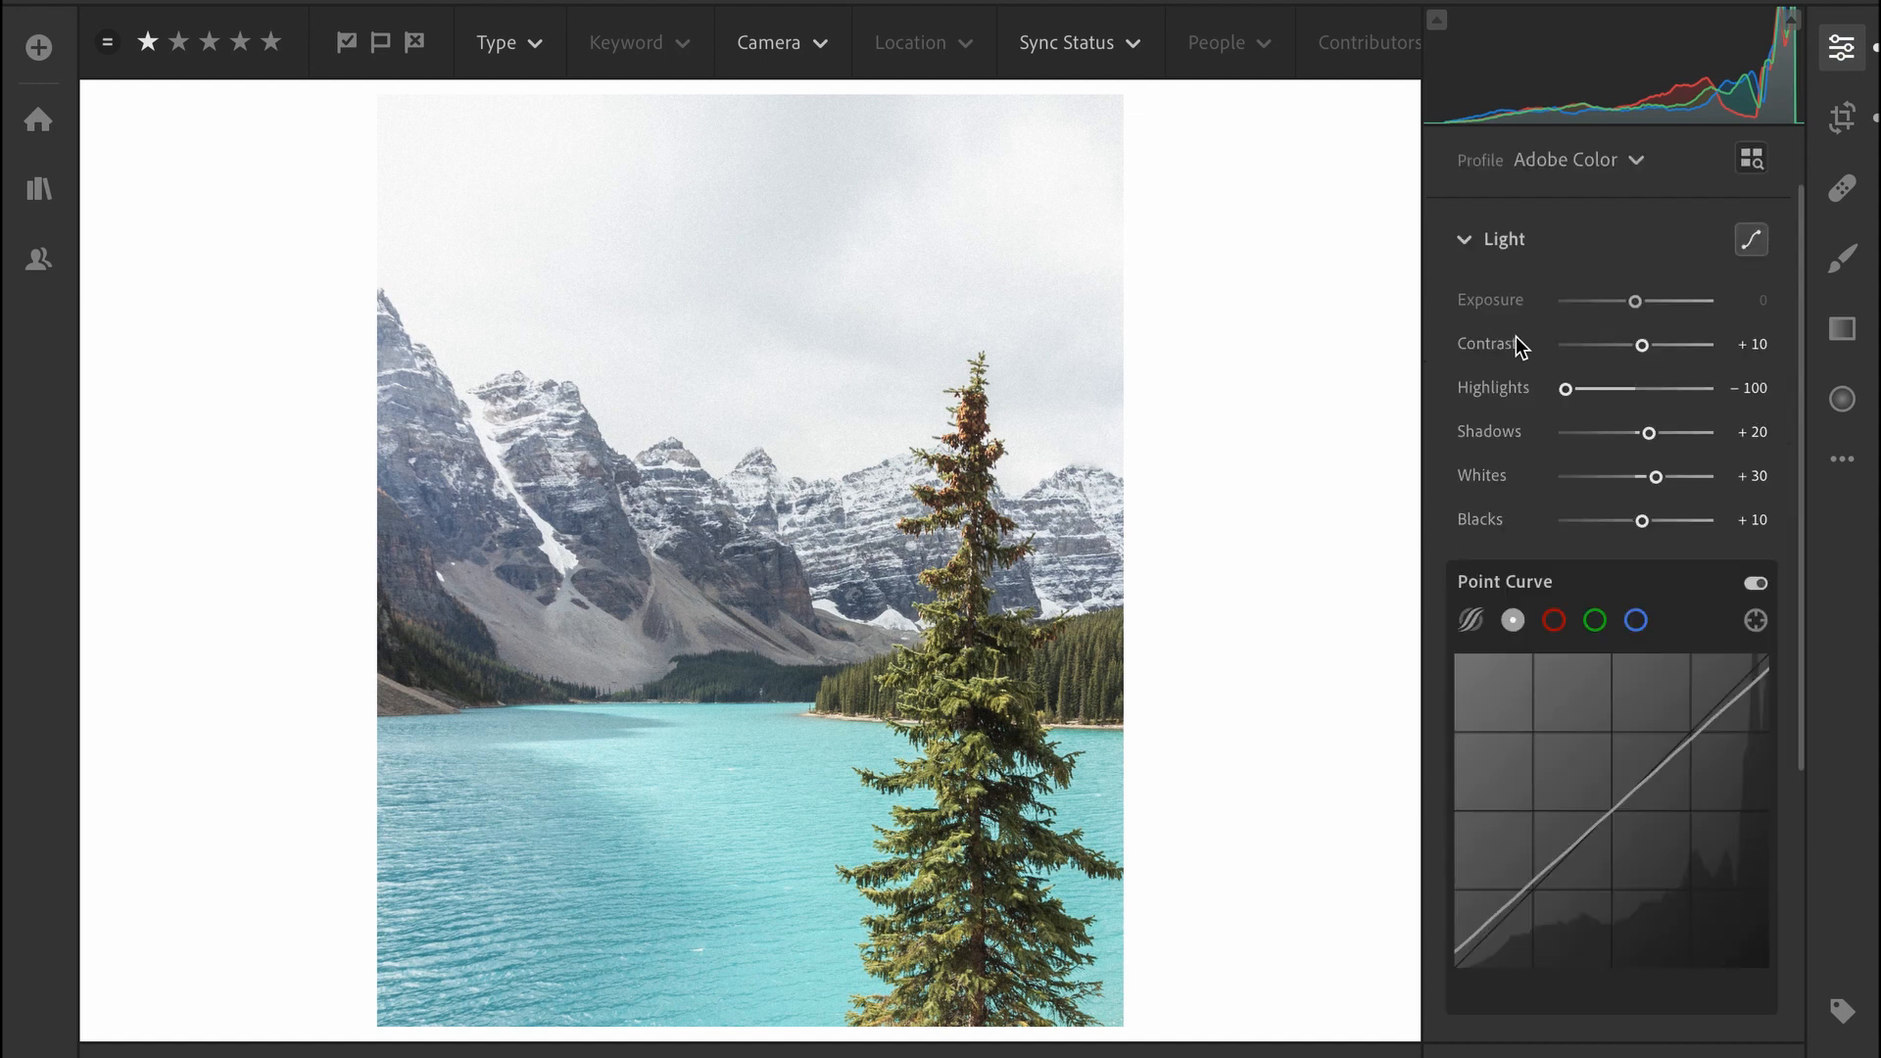
{"action": "left_click", "coordinate": [1759, 351]}
{"action": "type", "text": "30"}
{"action": "key", "text": "Return"}
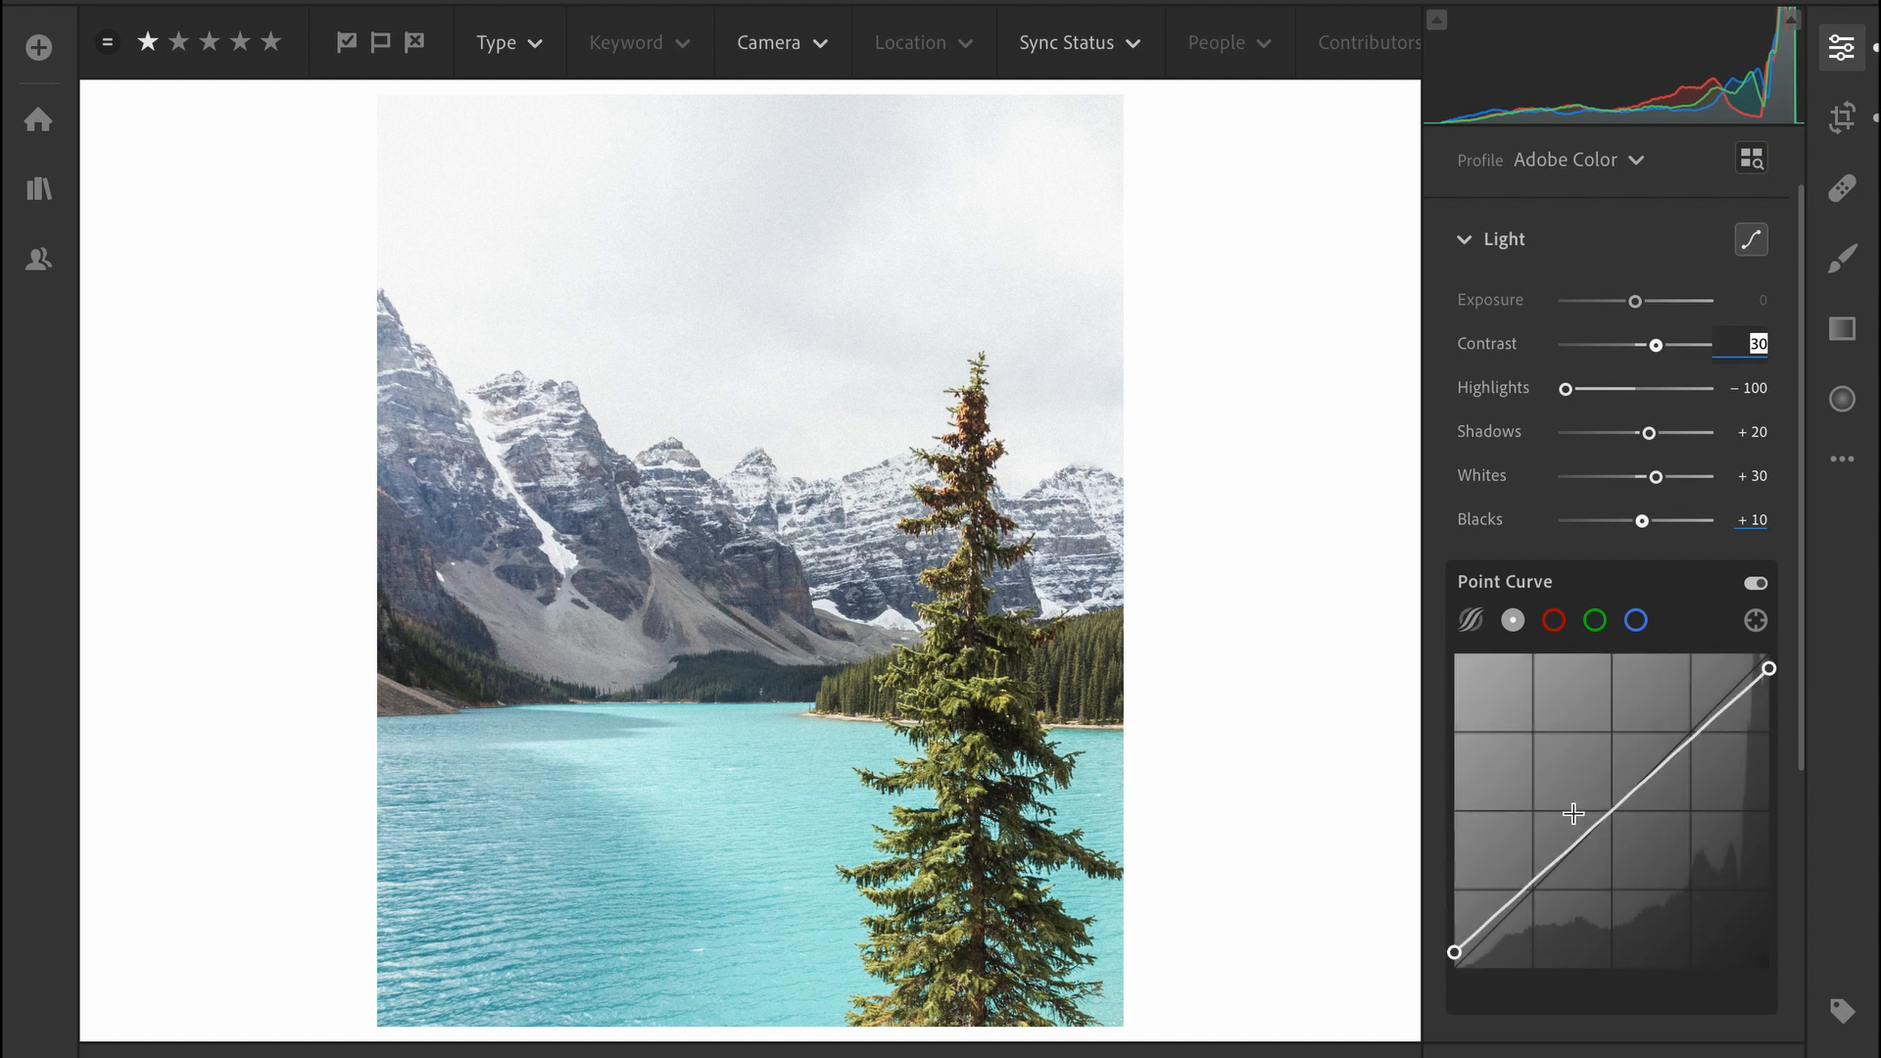
{"action": "left_click", "coordinate": [1840, 49]}
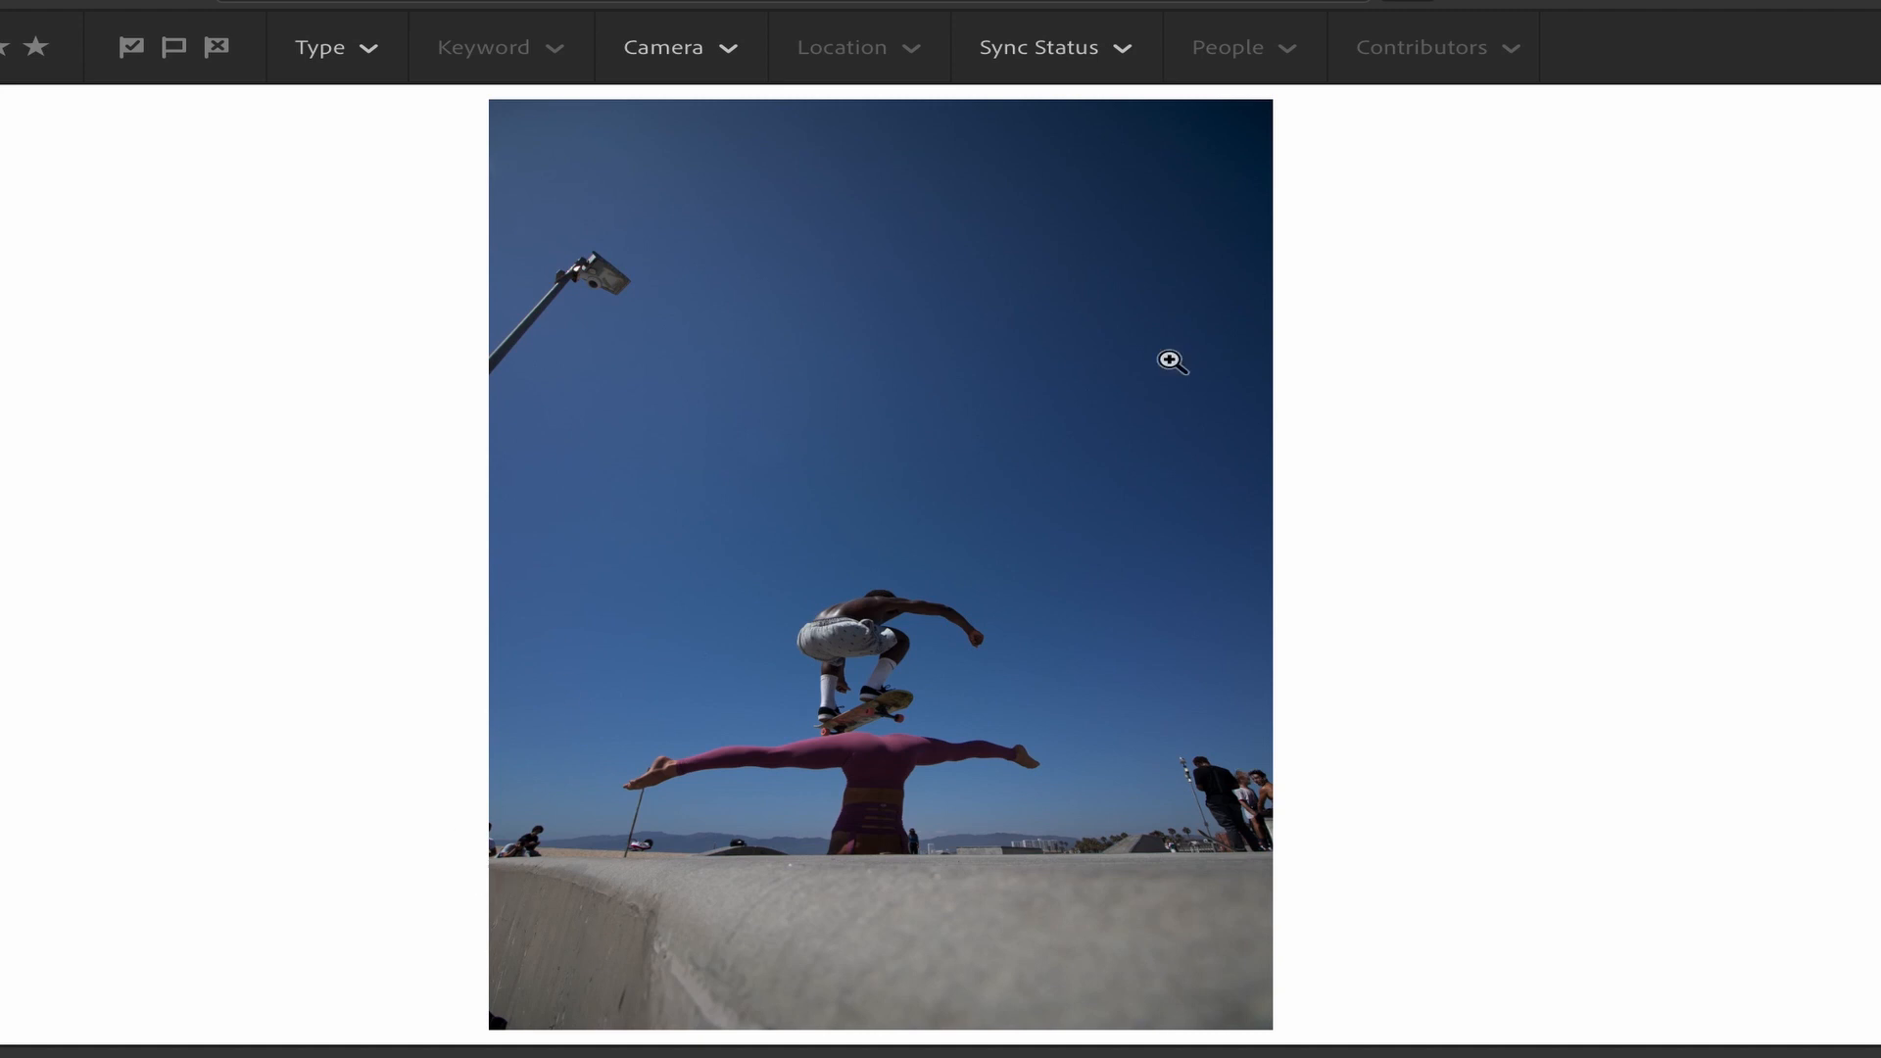
Crop the skateboarder photo to a 4 x 5 / 8 x 10 ratio, tightly framing the skater and the outstretched legs, and apply the crop.
{"action": "key", "text": "c"}
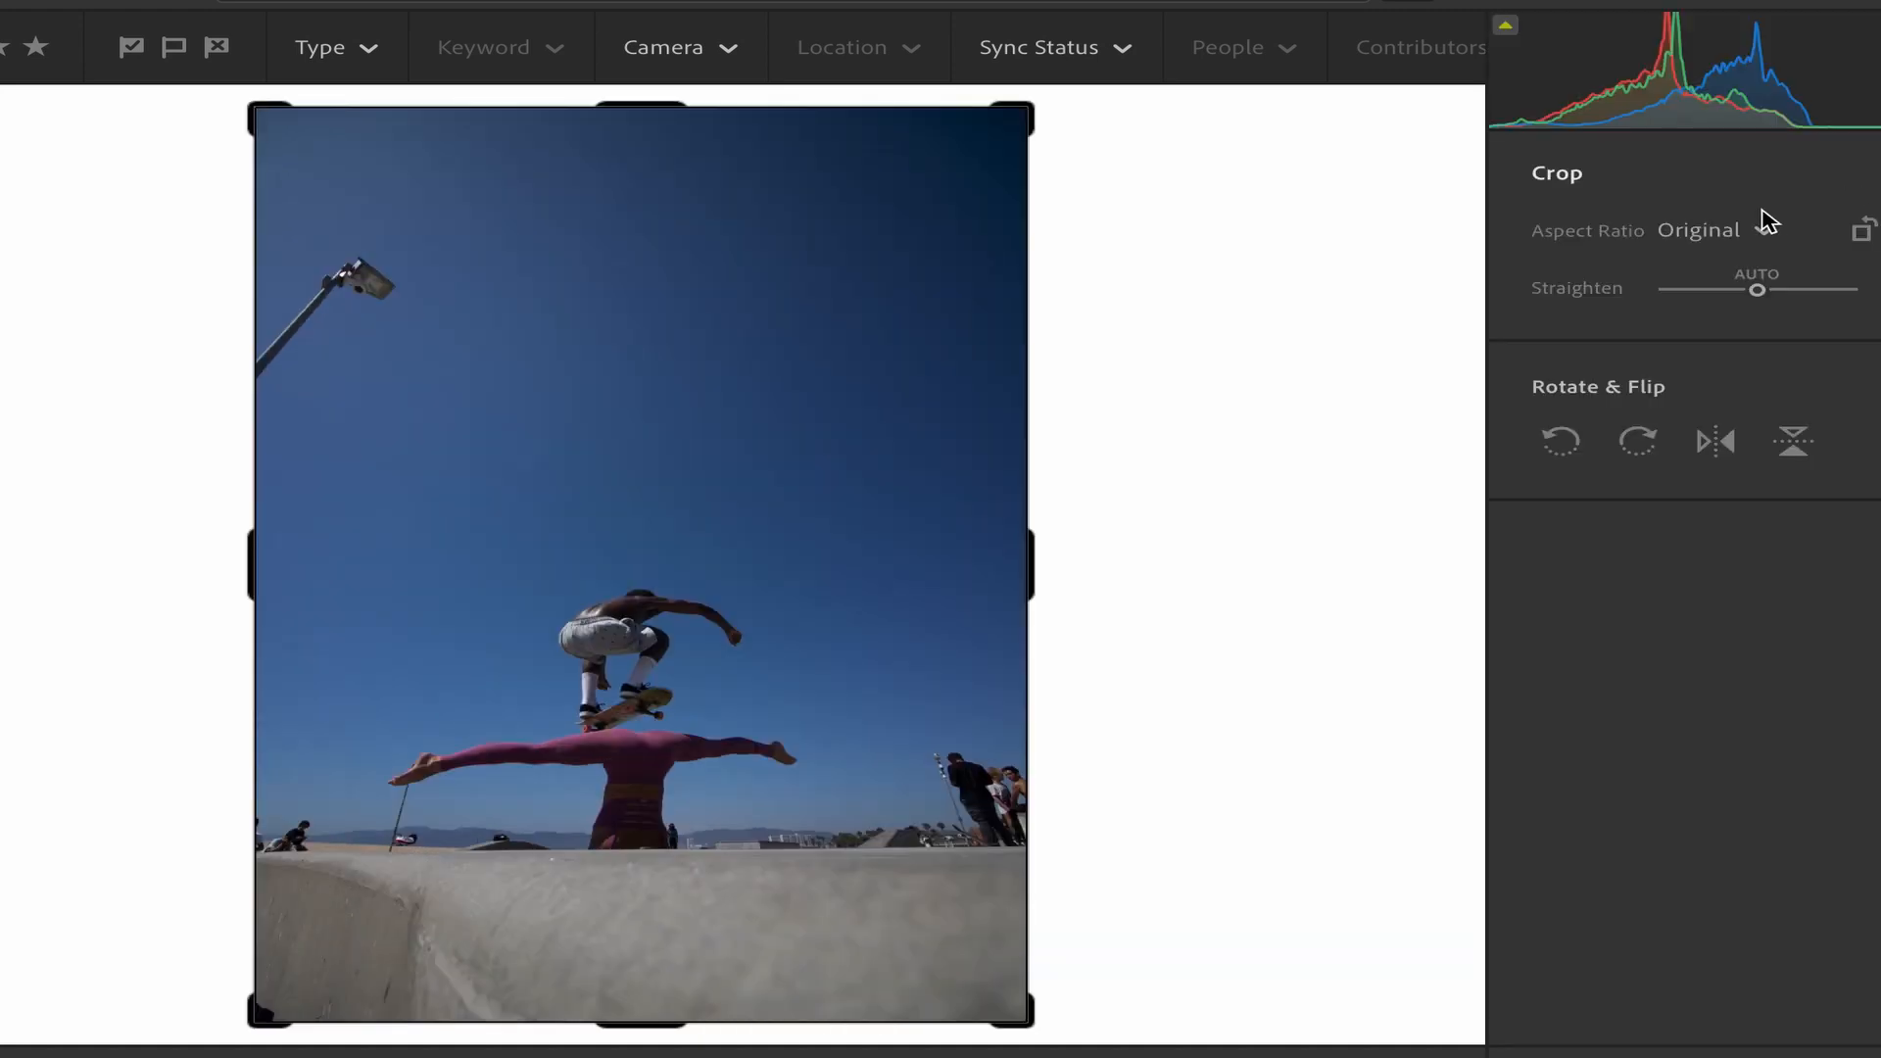
{"action": "left_click", "coordinate": [1744, 231]}
{"action": "left_click", "coordinate": [1739, 461]}
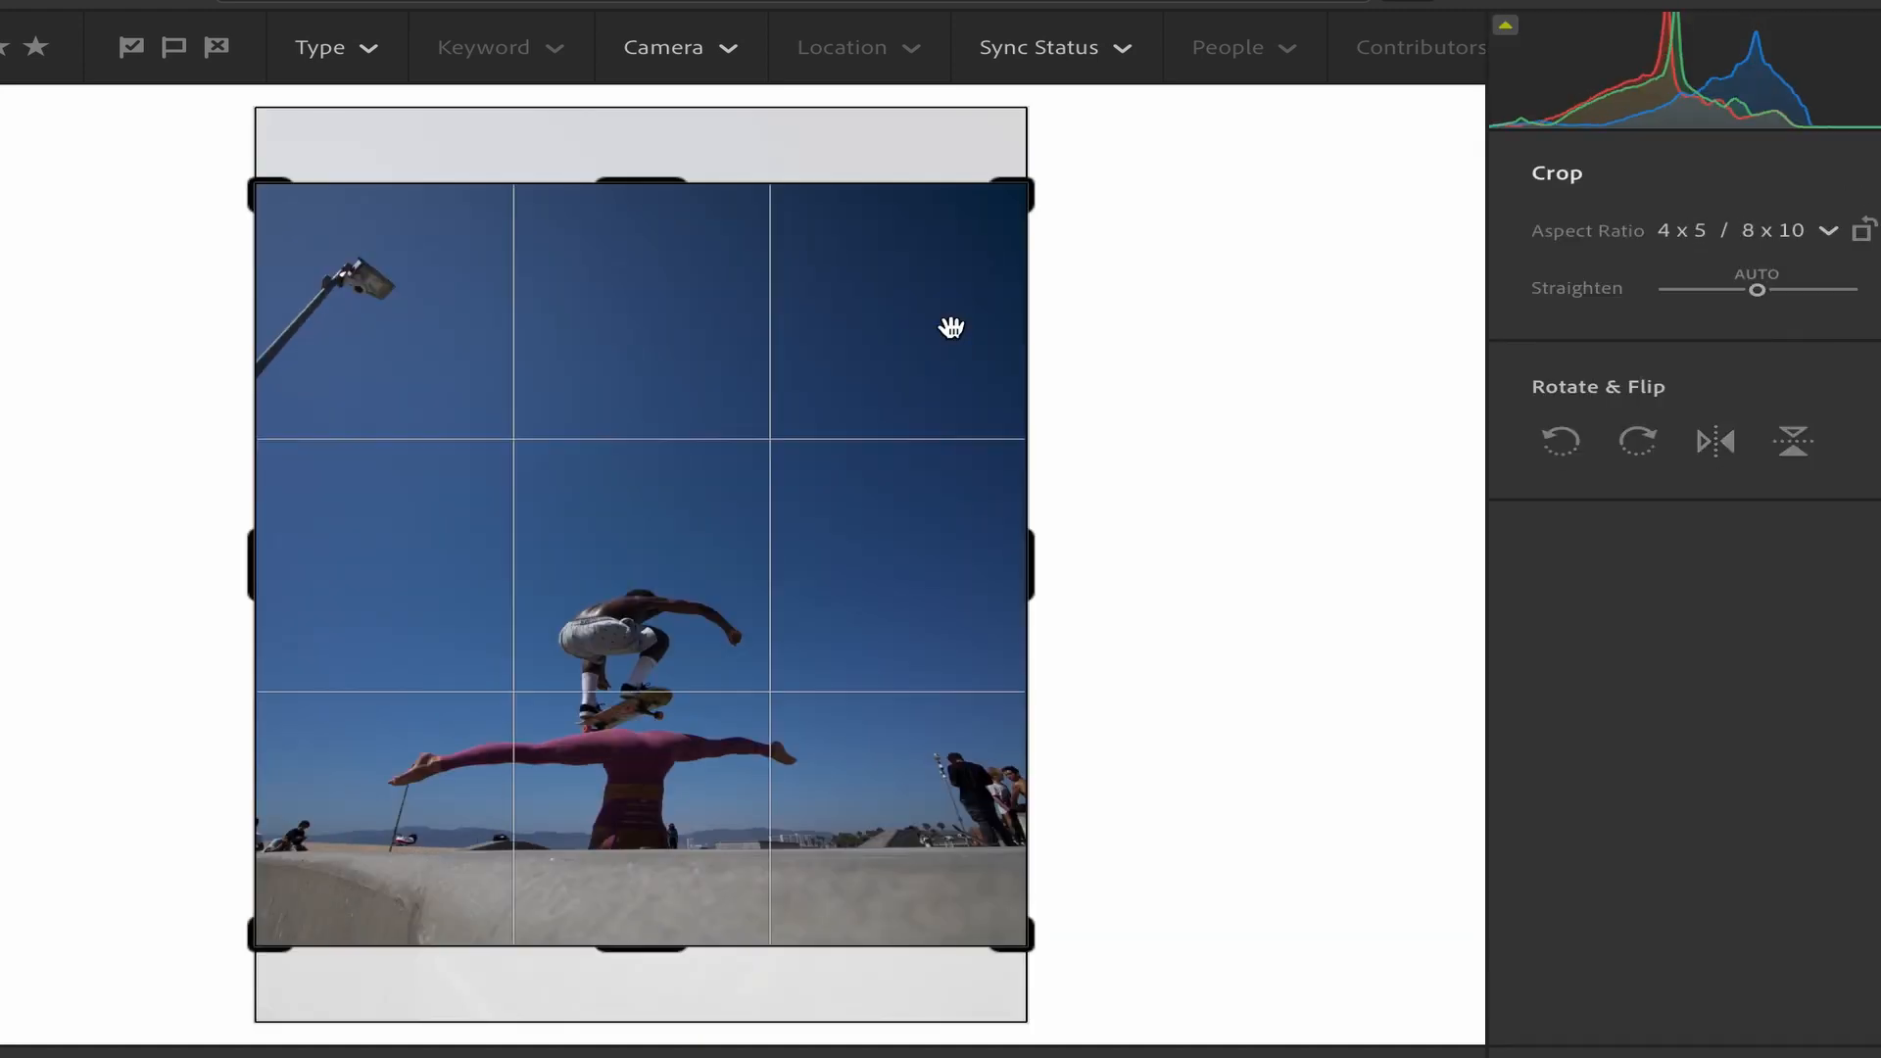
{"action": "left_click_drag", "start_coordinate": [949, 320], "coordinate": [932, 323]}
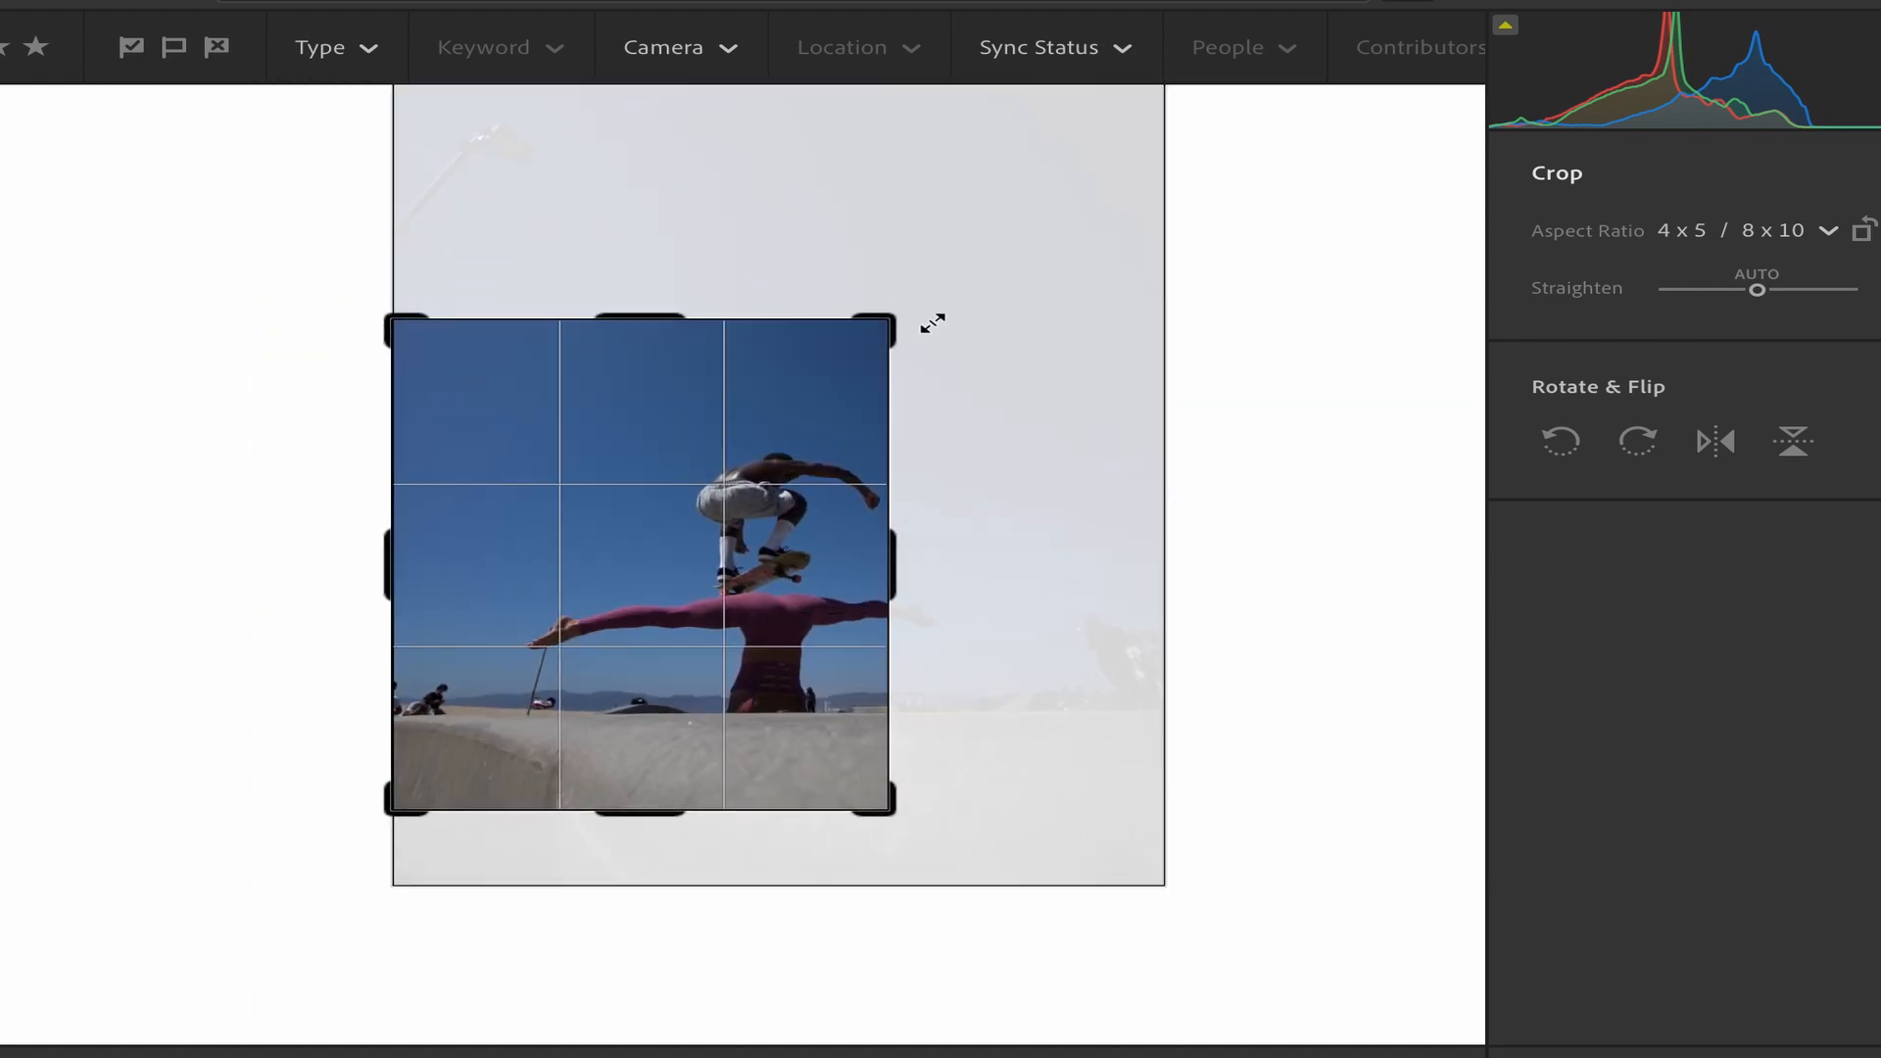
{"action": "left_click_drag", "start_coordinate": [637, 574], "coordinate": [521, 595]}
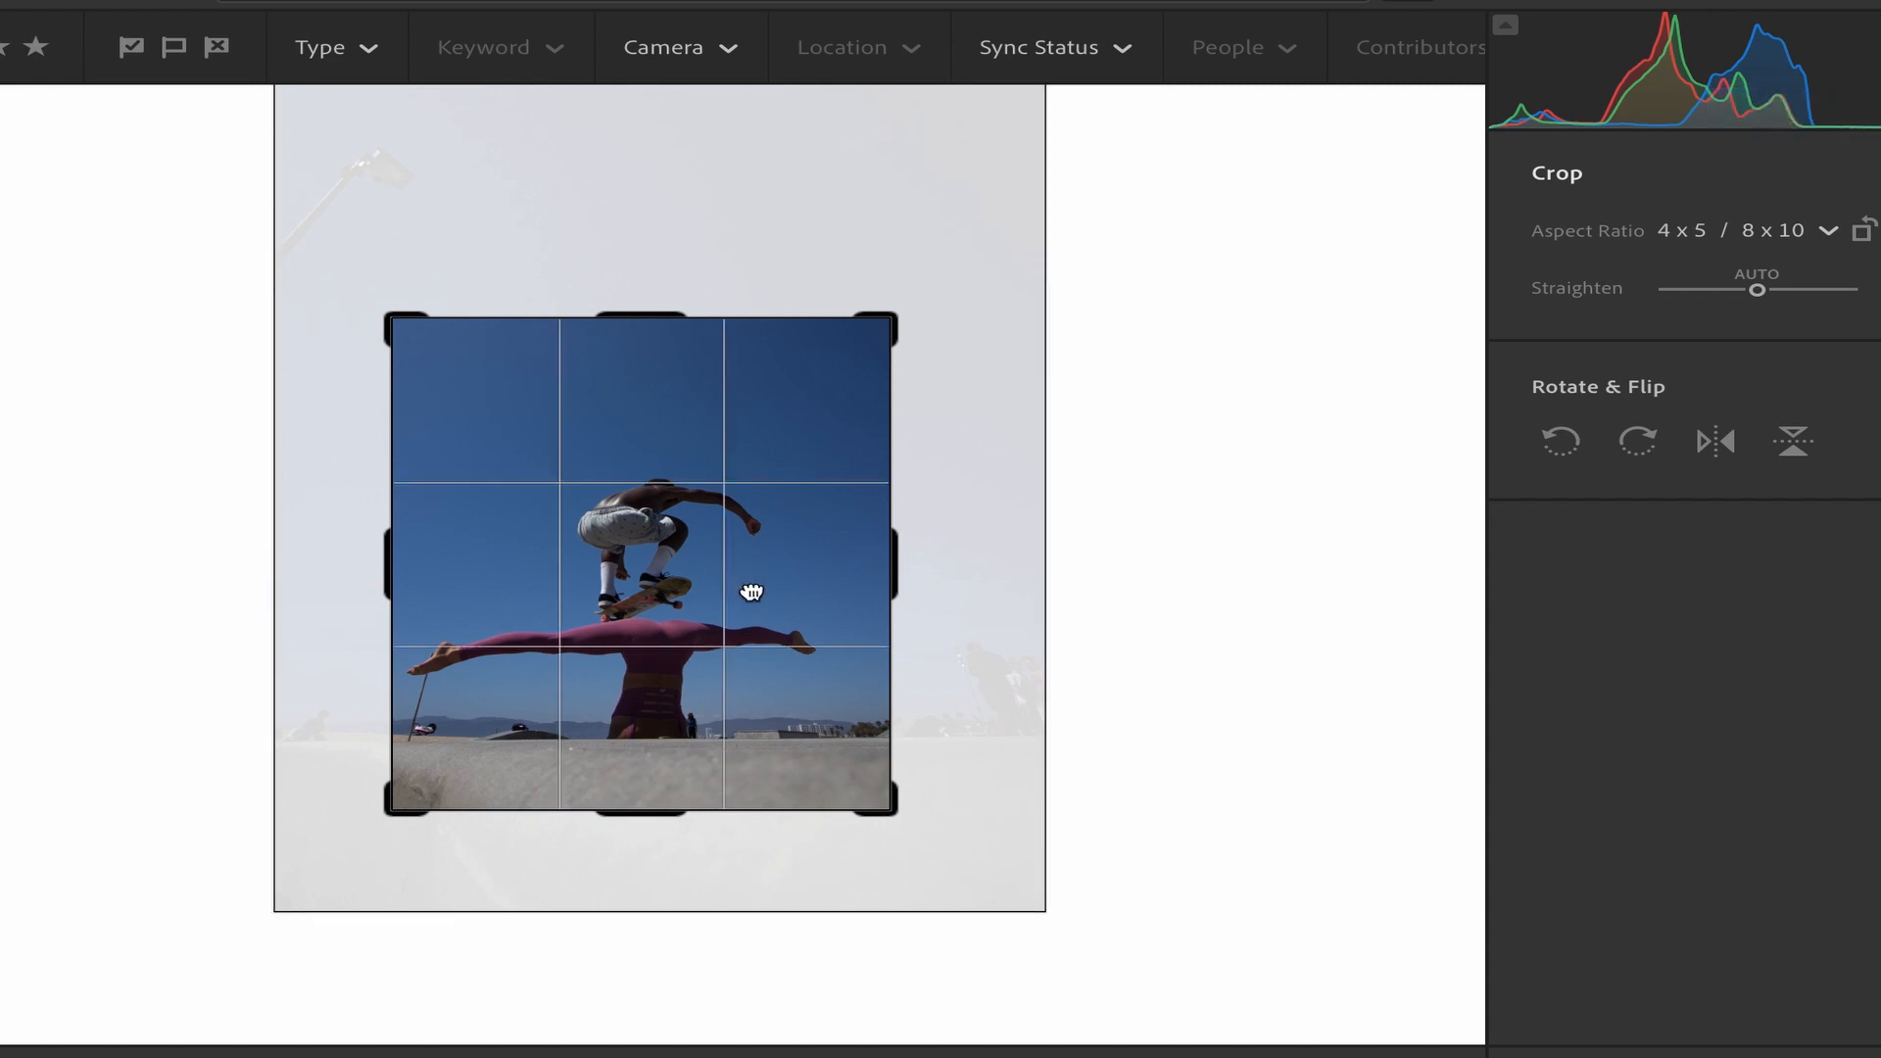
{"action": "left_click_drag", "start_coordinate": [752, 588], "coordinate": [764, 592]}
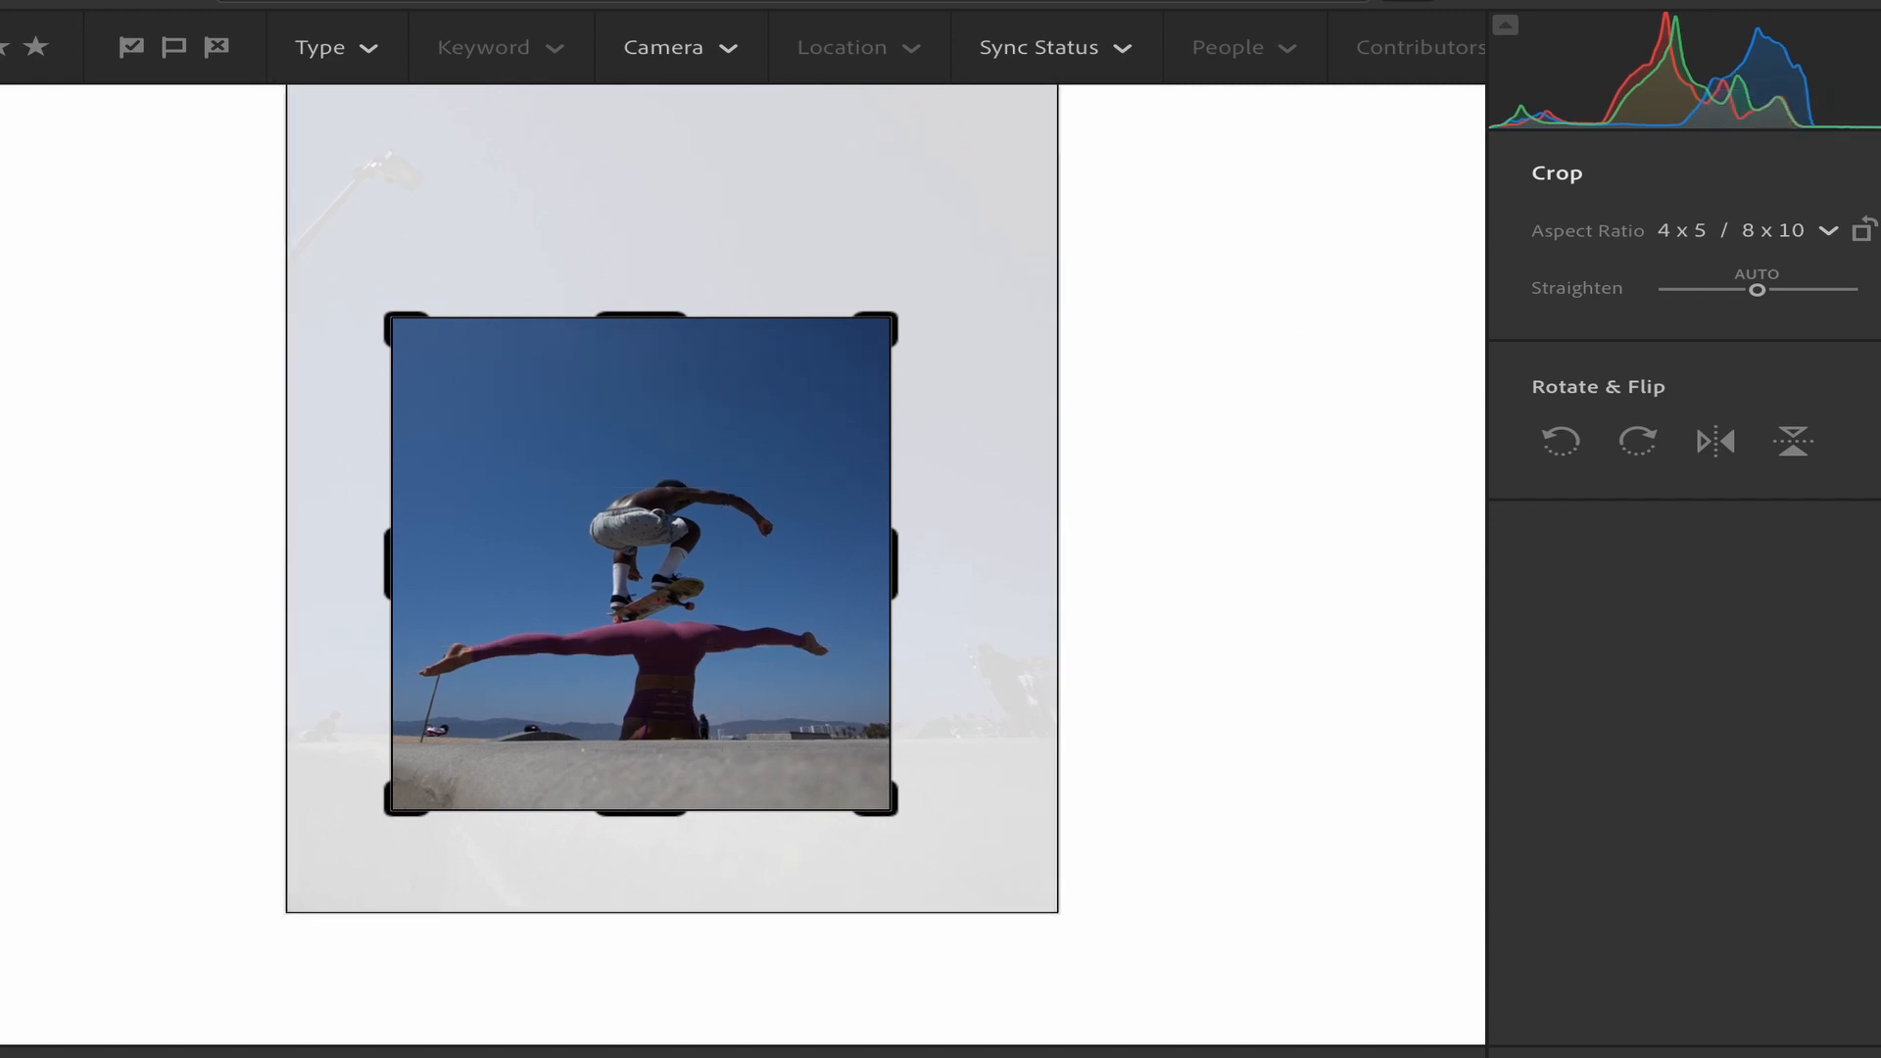
{"action": "key", "text": "Return"}
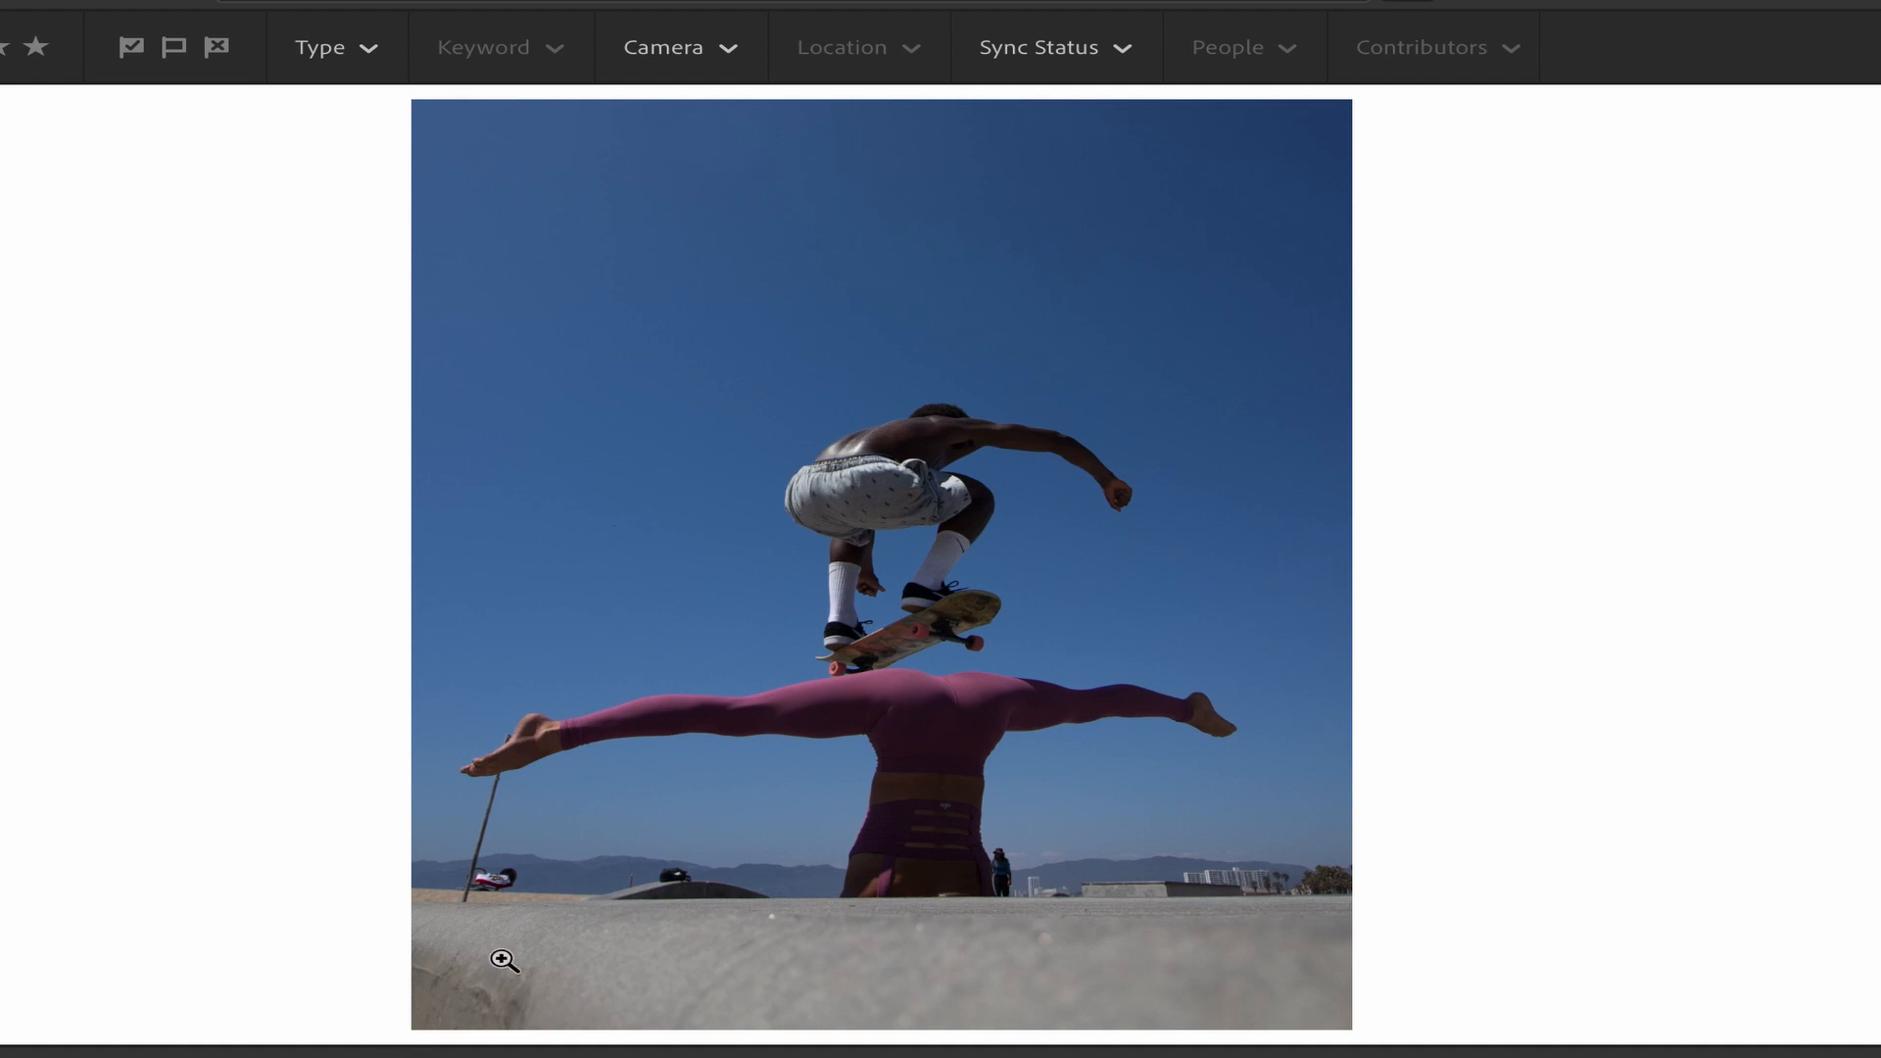
Enable lens corrections and chromatic aberration removal for the skateboarder photo.
{"action": "key", "text": "e"}
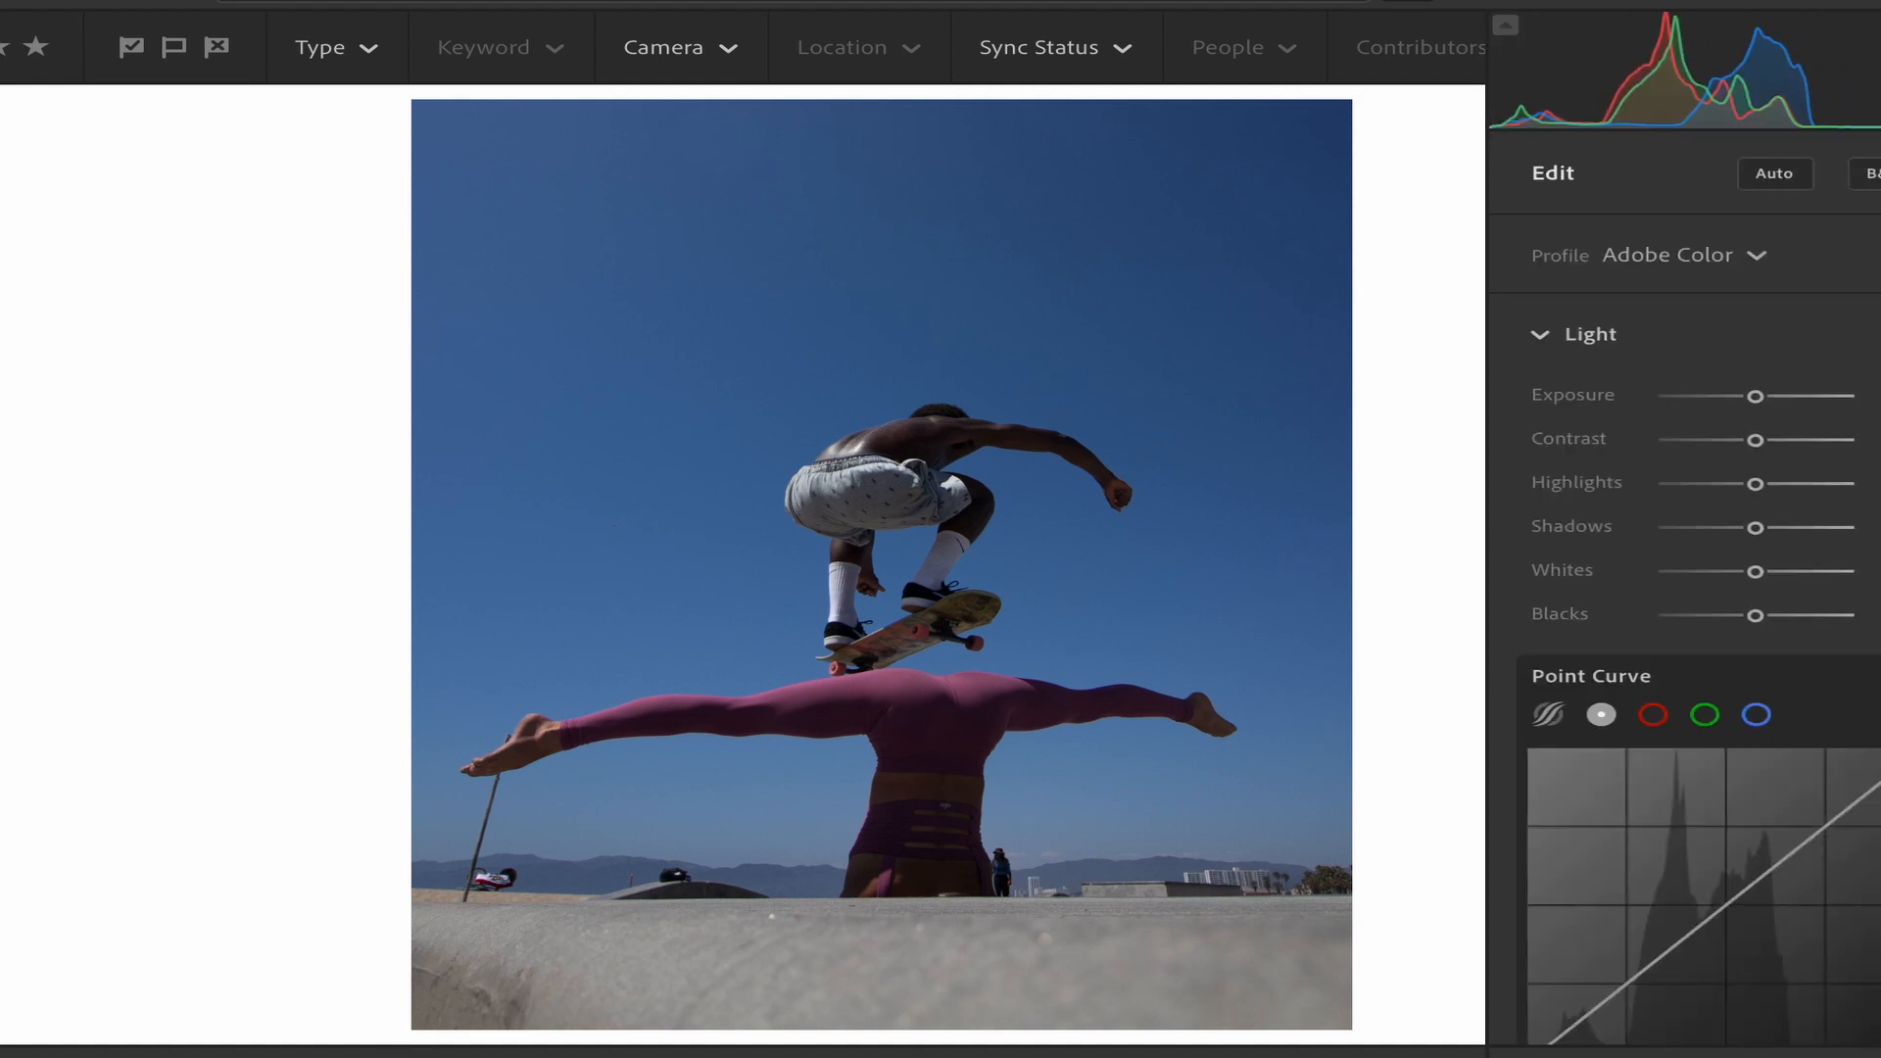
{"action": "scroll", "coordinate": [1724, 754], "scroll_direction": "down", "scroll_amount": 5}
{"action": "left_click", "coordinate": [1572, 911]}
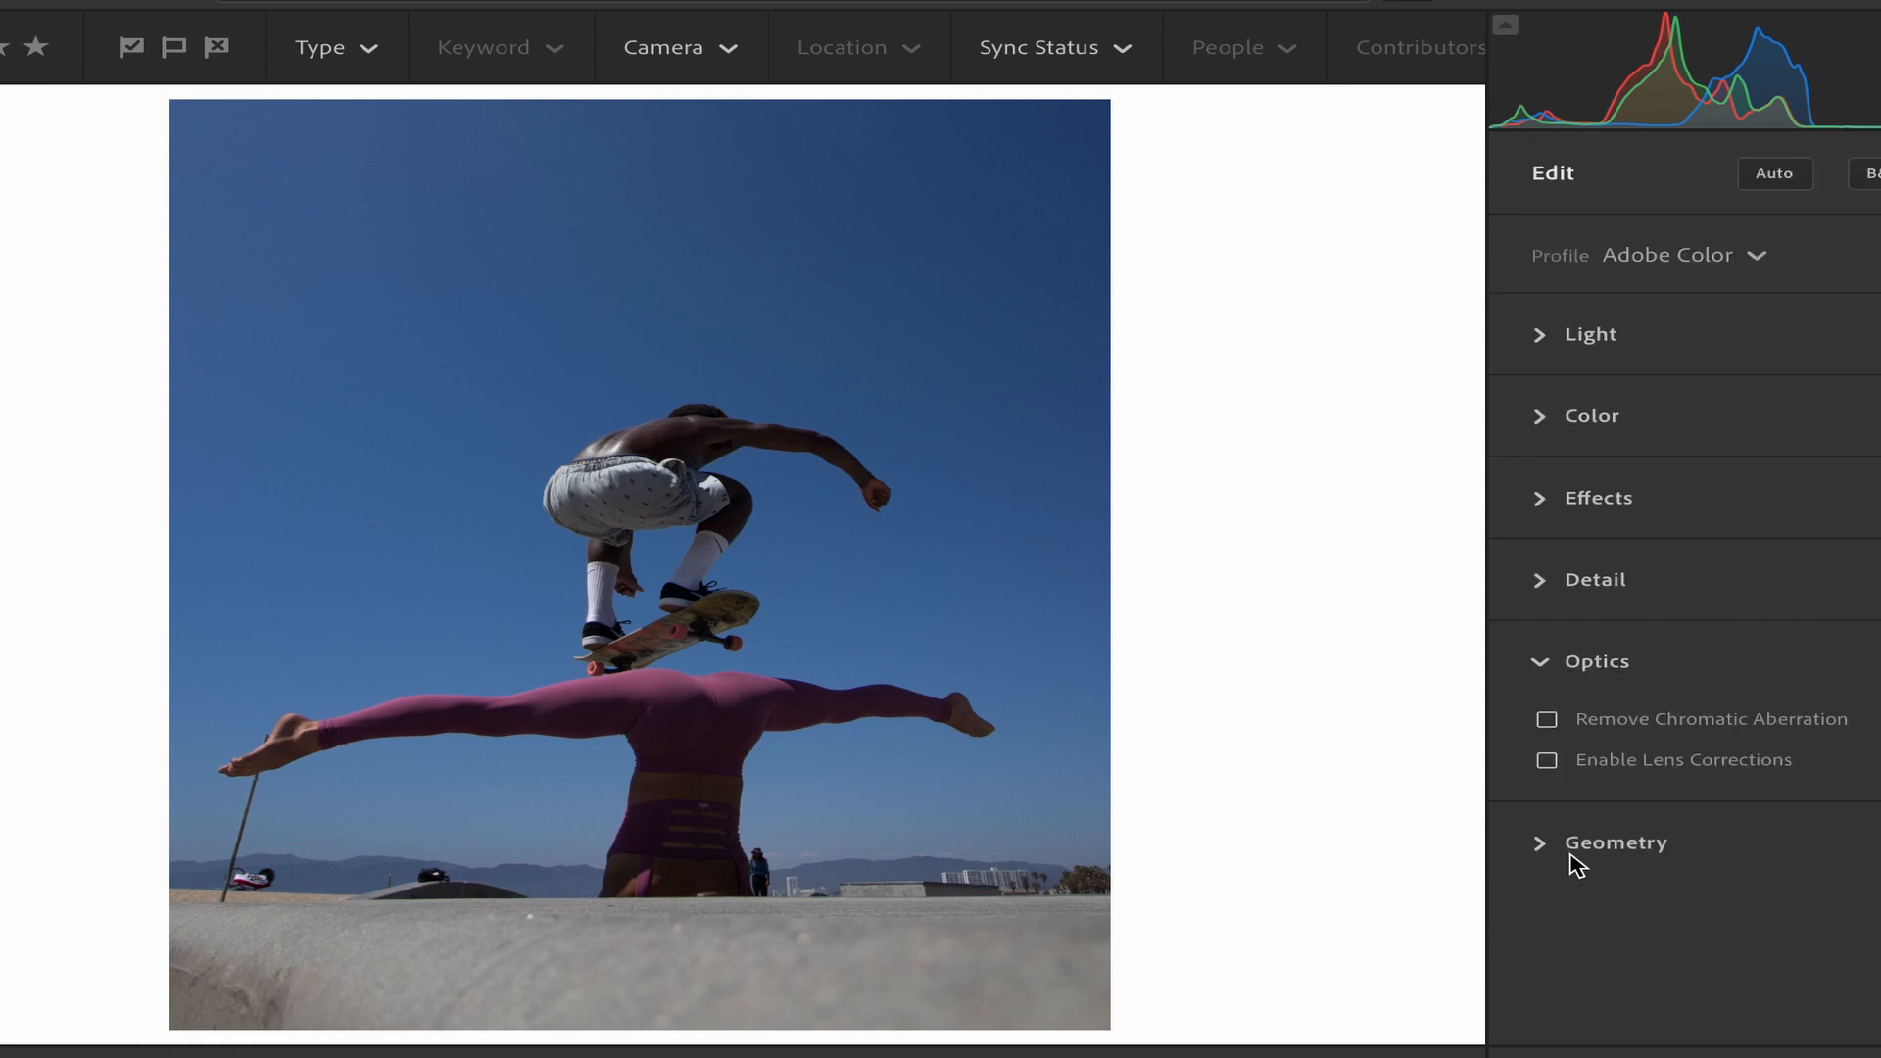
{"action": "left_click", "coordinate": [1547, 760]}
{"action": "left_click", "coordinate": [1547, 719]}
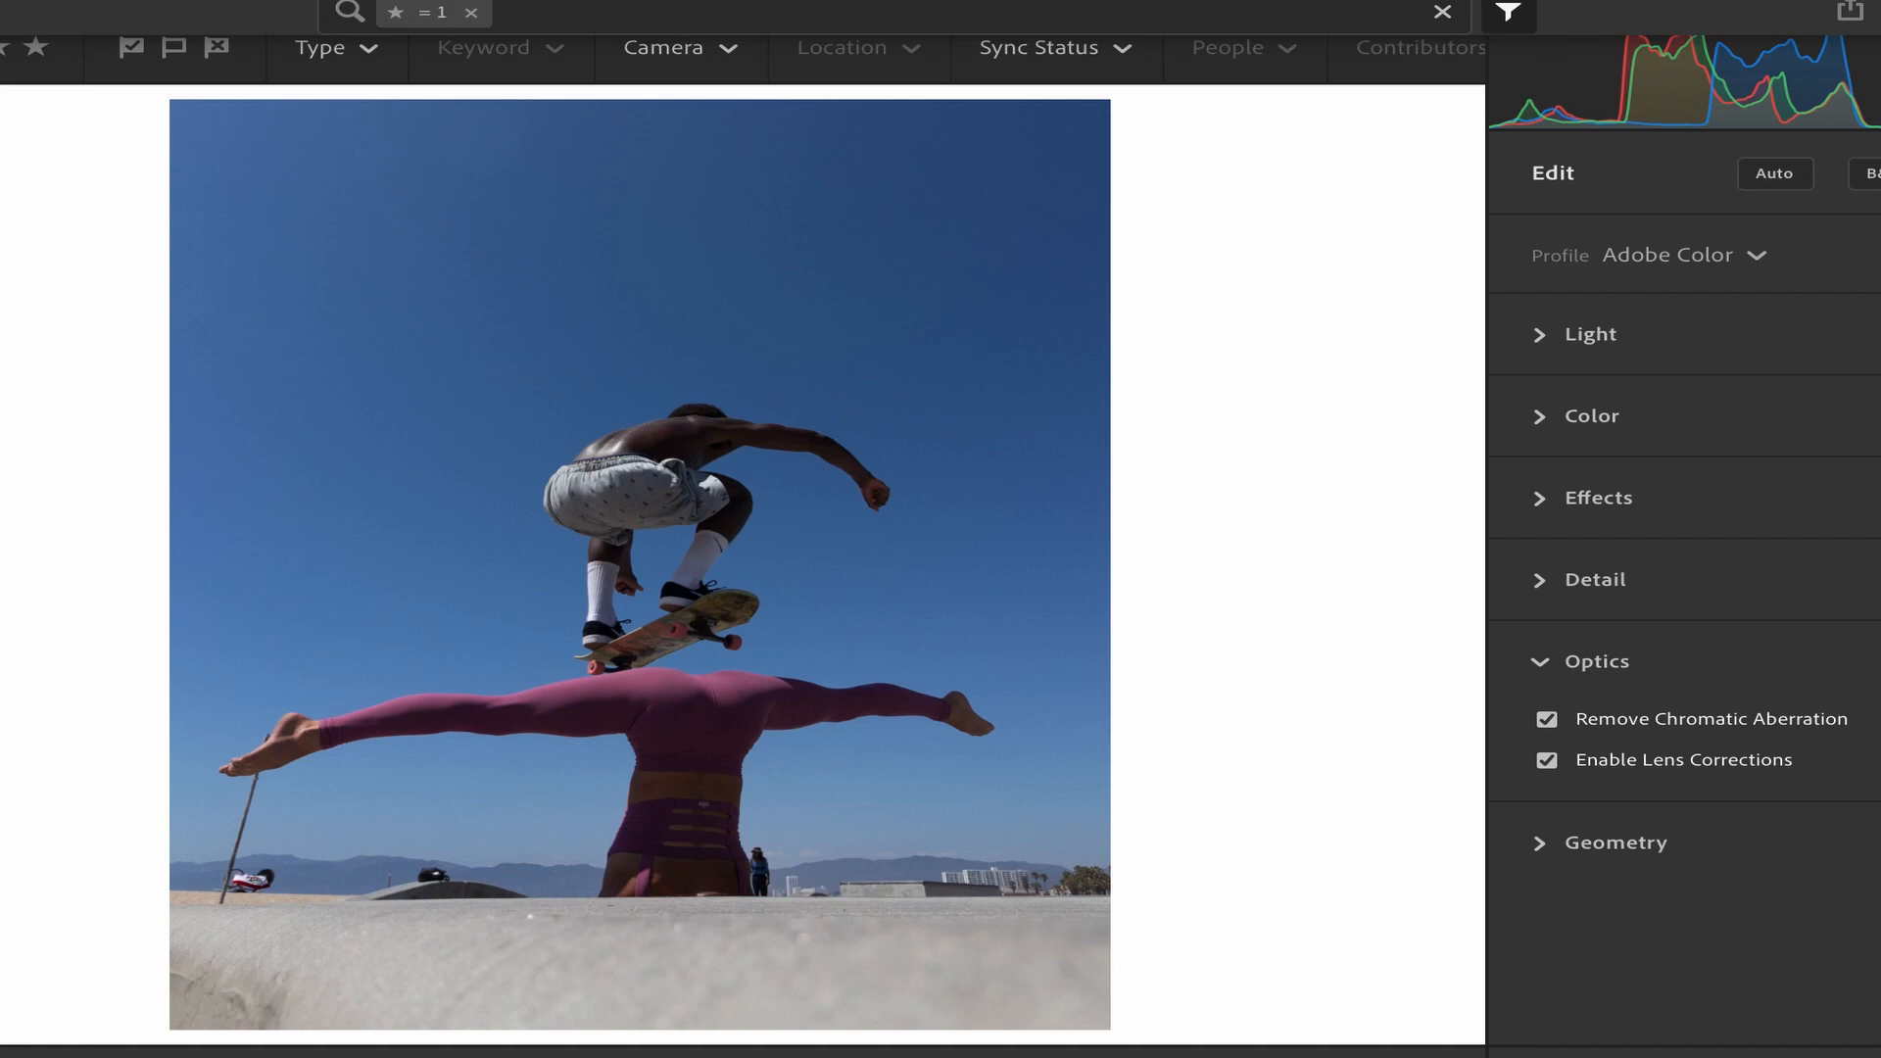
Remove the pole below and above the foot using the Healing Brush in Clone mode, sampling from clear sky.
{"action": "key", "text": "h"}
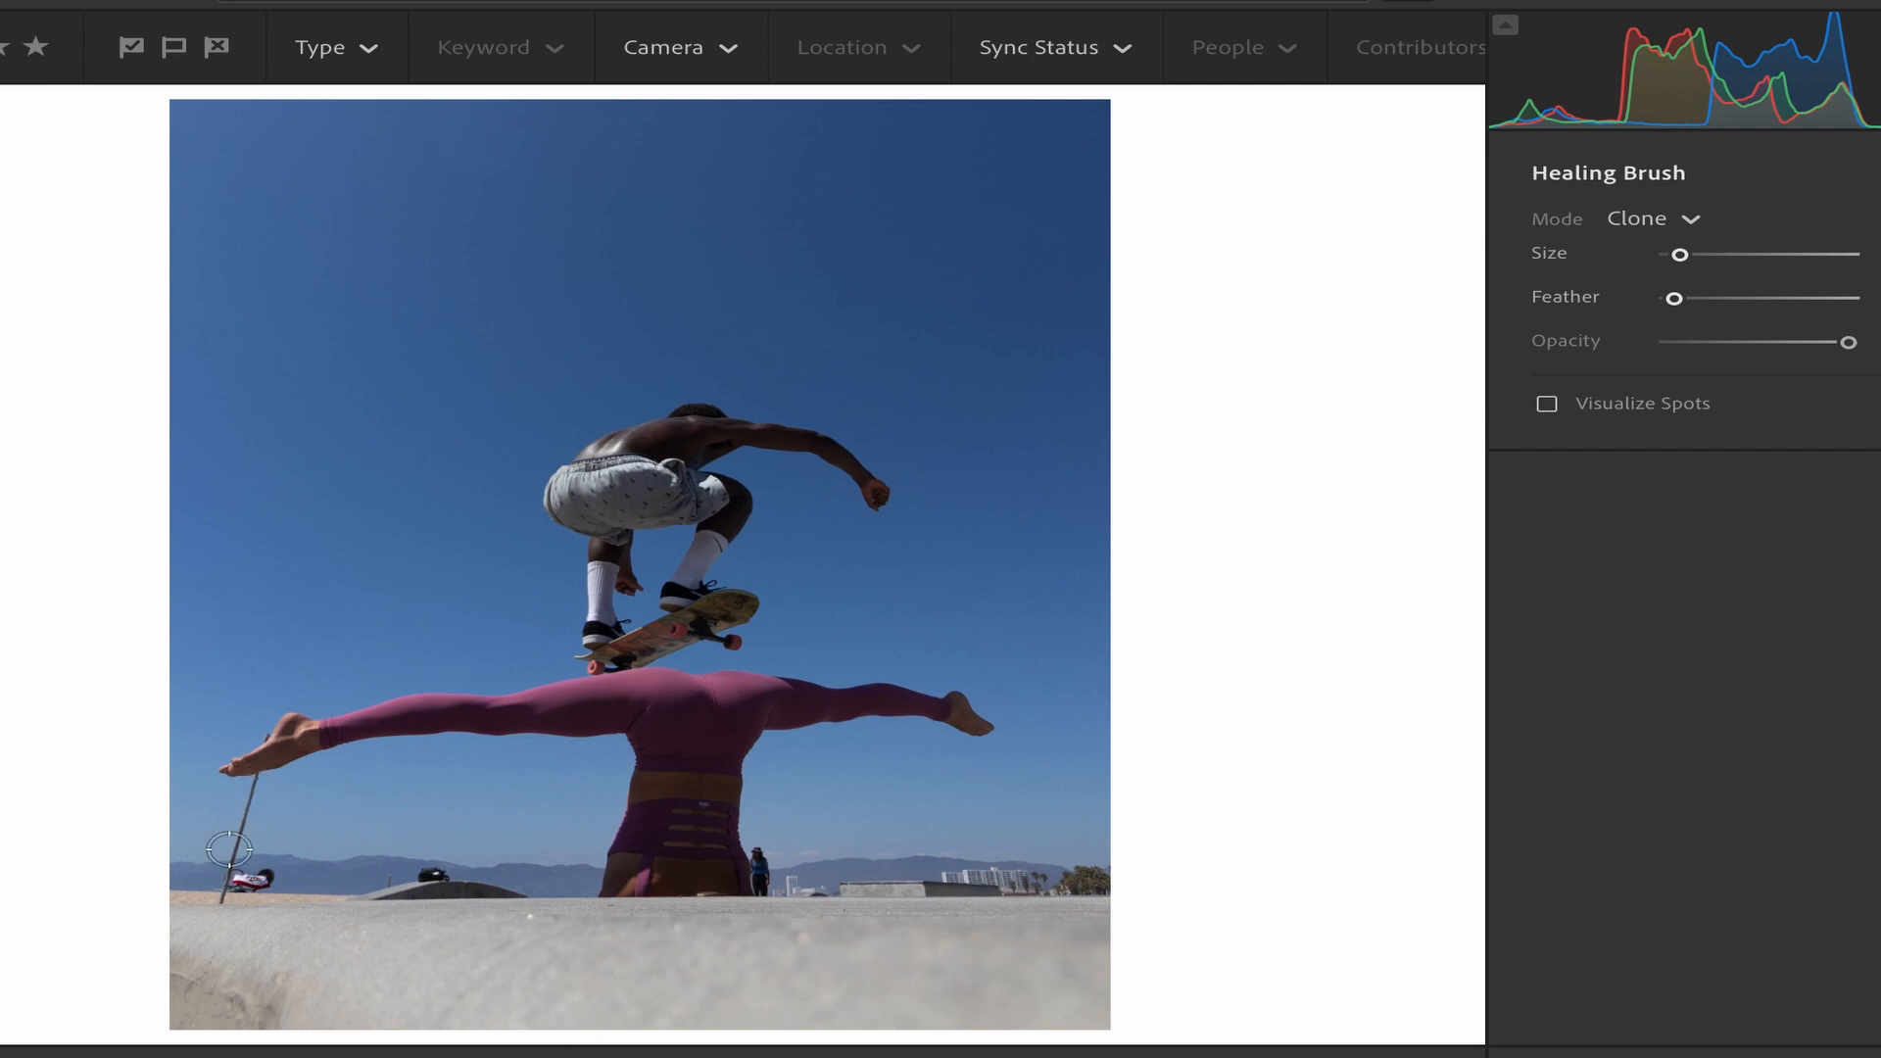
{"action": "key", "text": "z"}
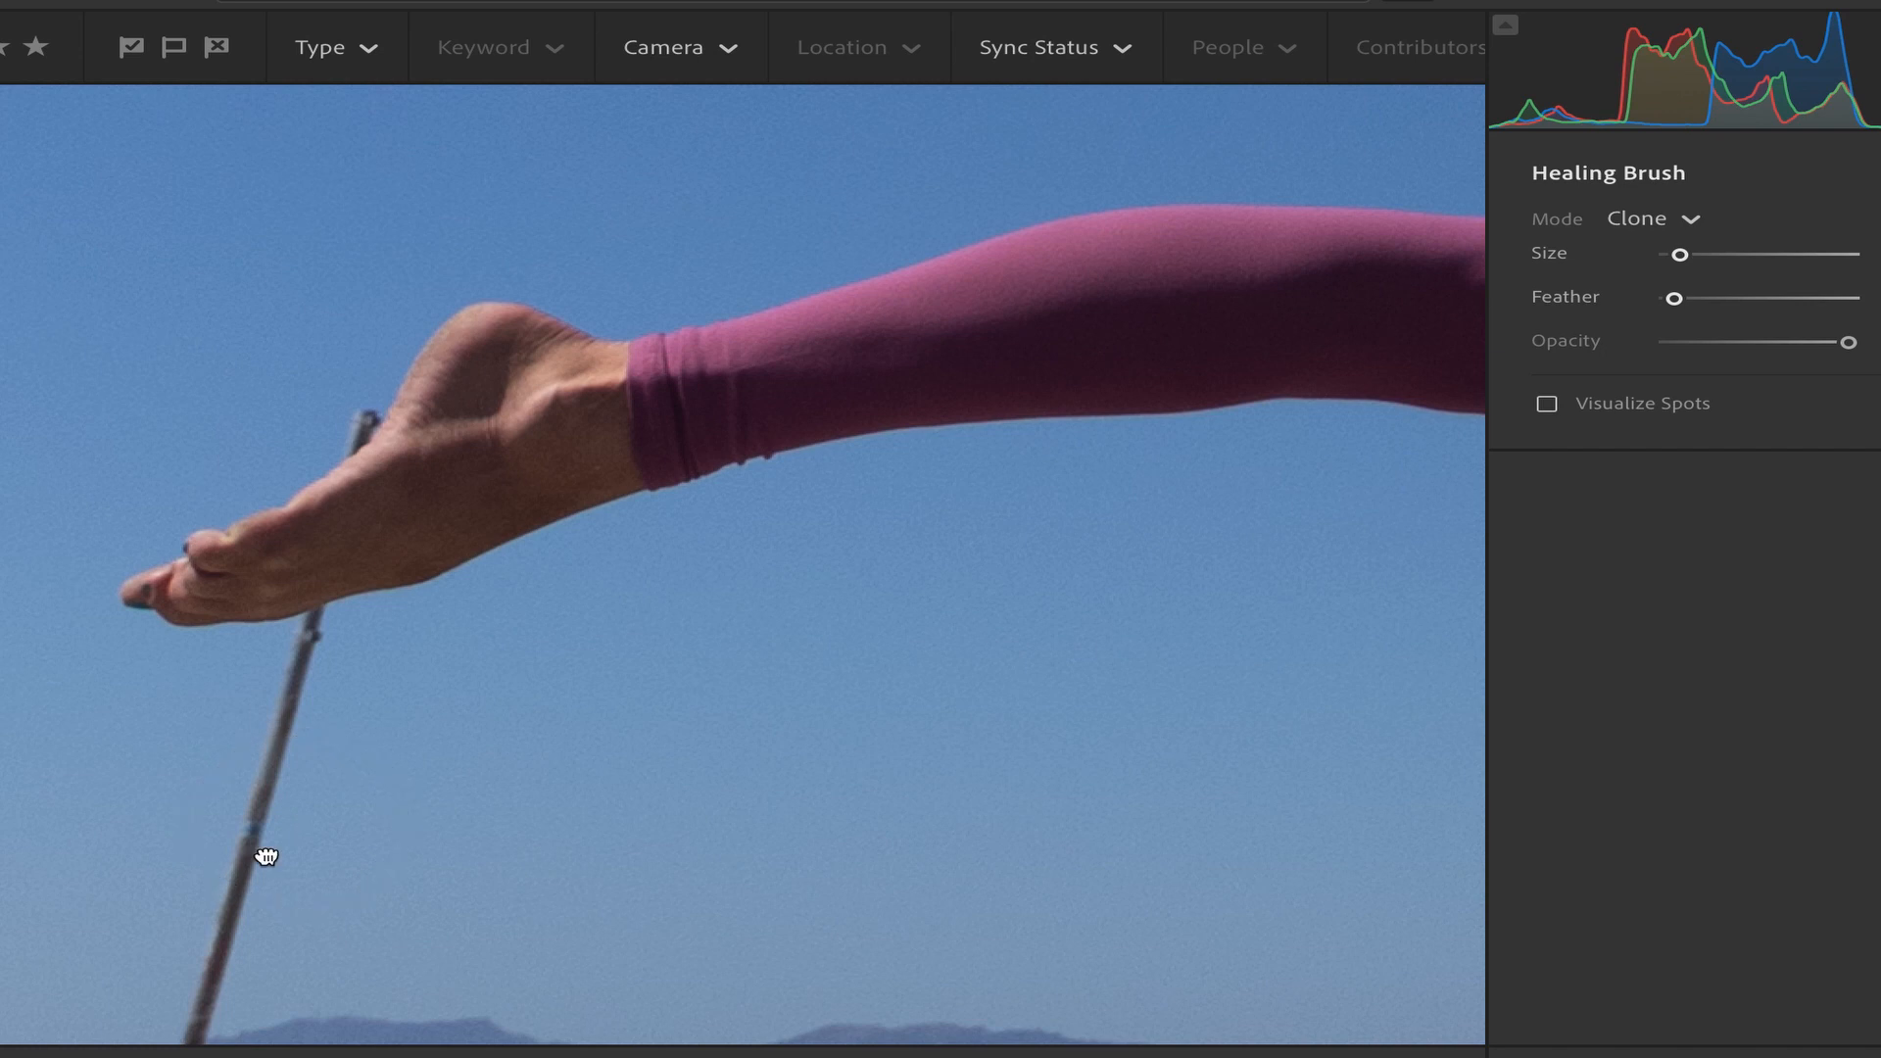
{"action": "mouse_move", "coordinate": [264, 857]}
{"action": "left_mouse_down"}
{"action": "mouse_move", "coordinate": [428, 615]}
{"action": "mouse_move", "coordinate": [414, 689]}
{"action": "left_mouse_up"}
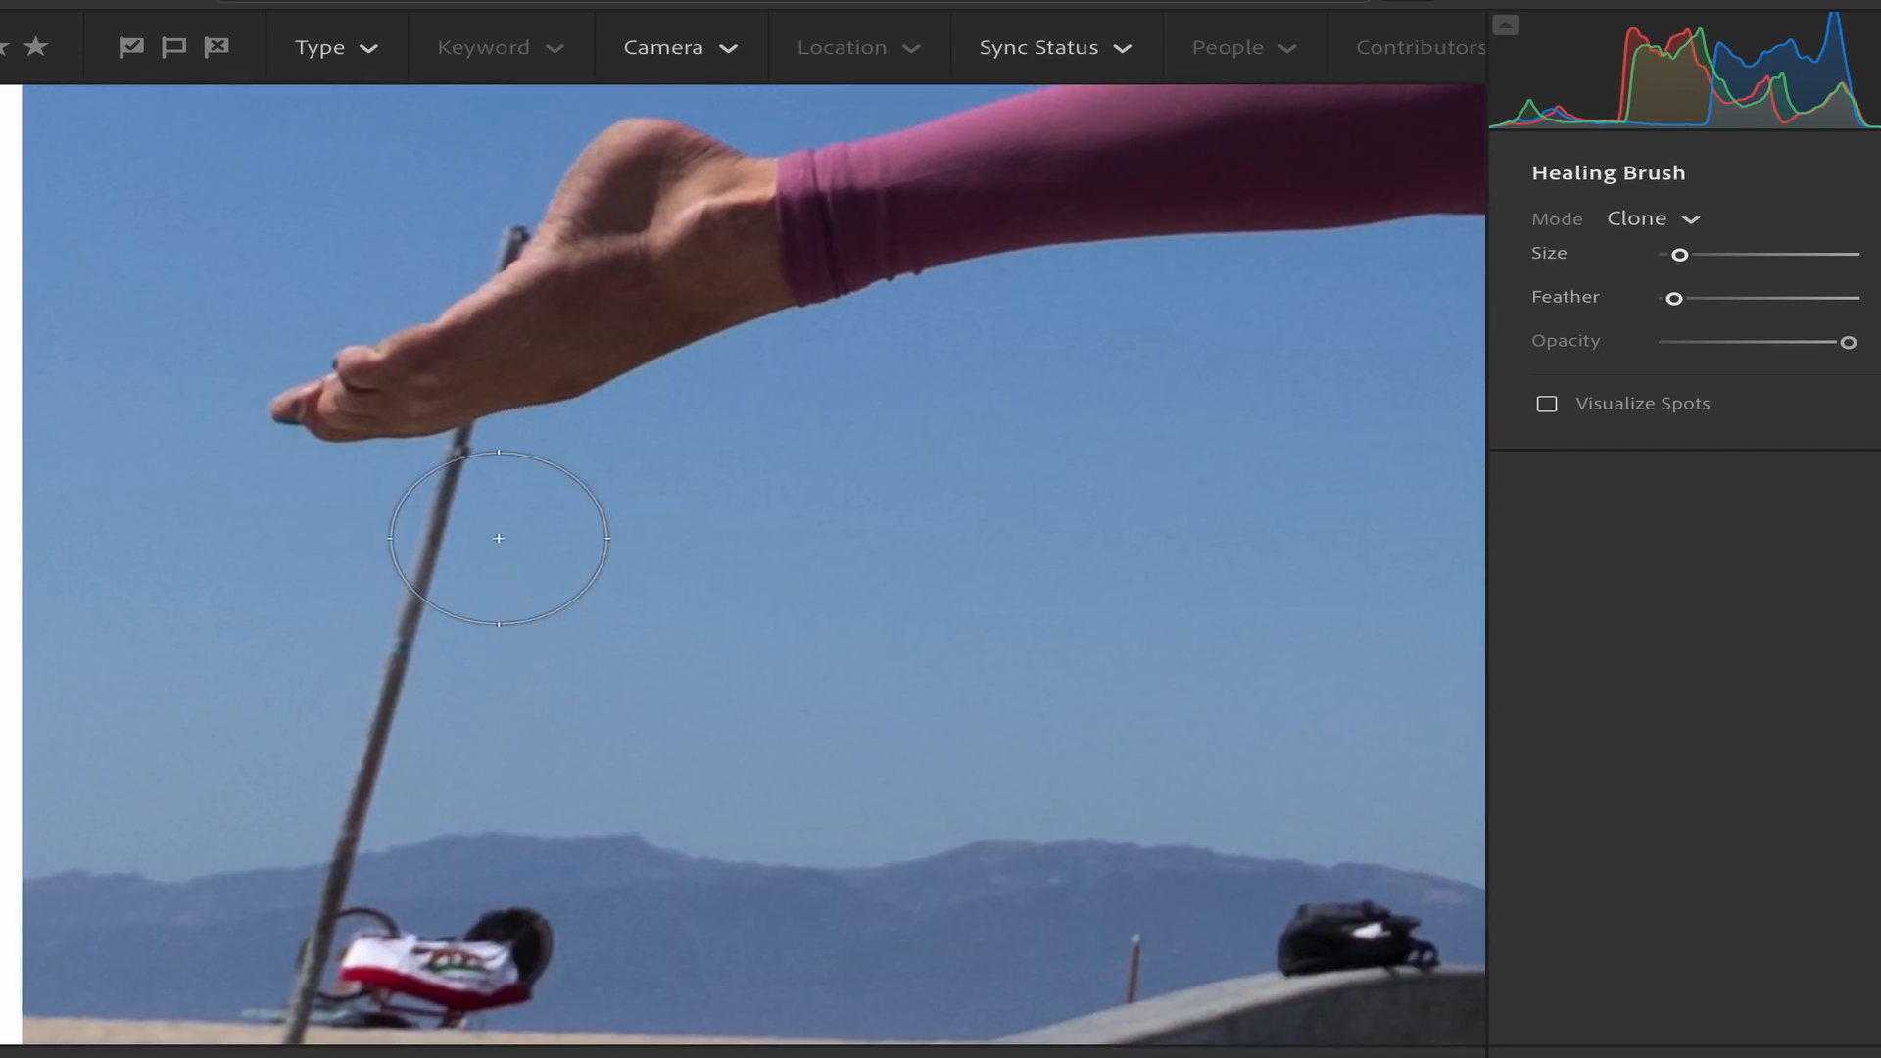
{"action": "mouse_move", "coordinate": [491, 511]}
{"action": "left_mouse_down"}
{"action": "mouse_move", "coordinate": [386, 721]}
{"action": "mouse_move", "coordinate": [320, 767]}
{"action": "left_mouse_up"}
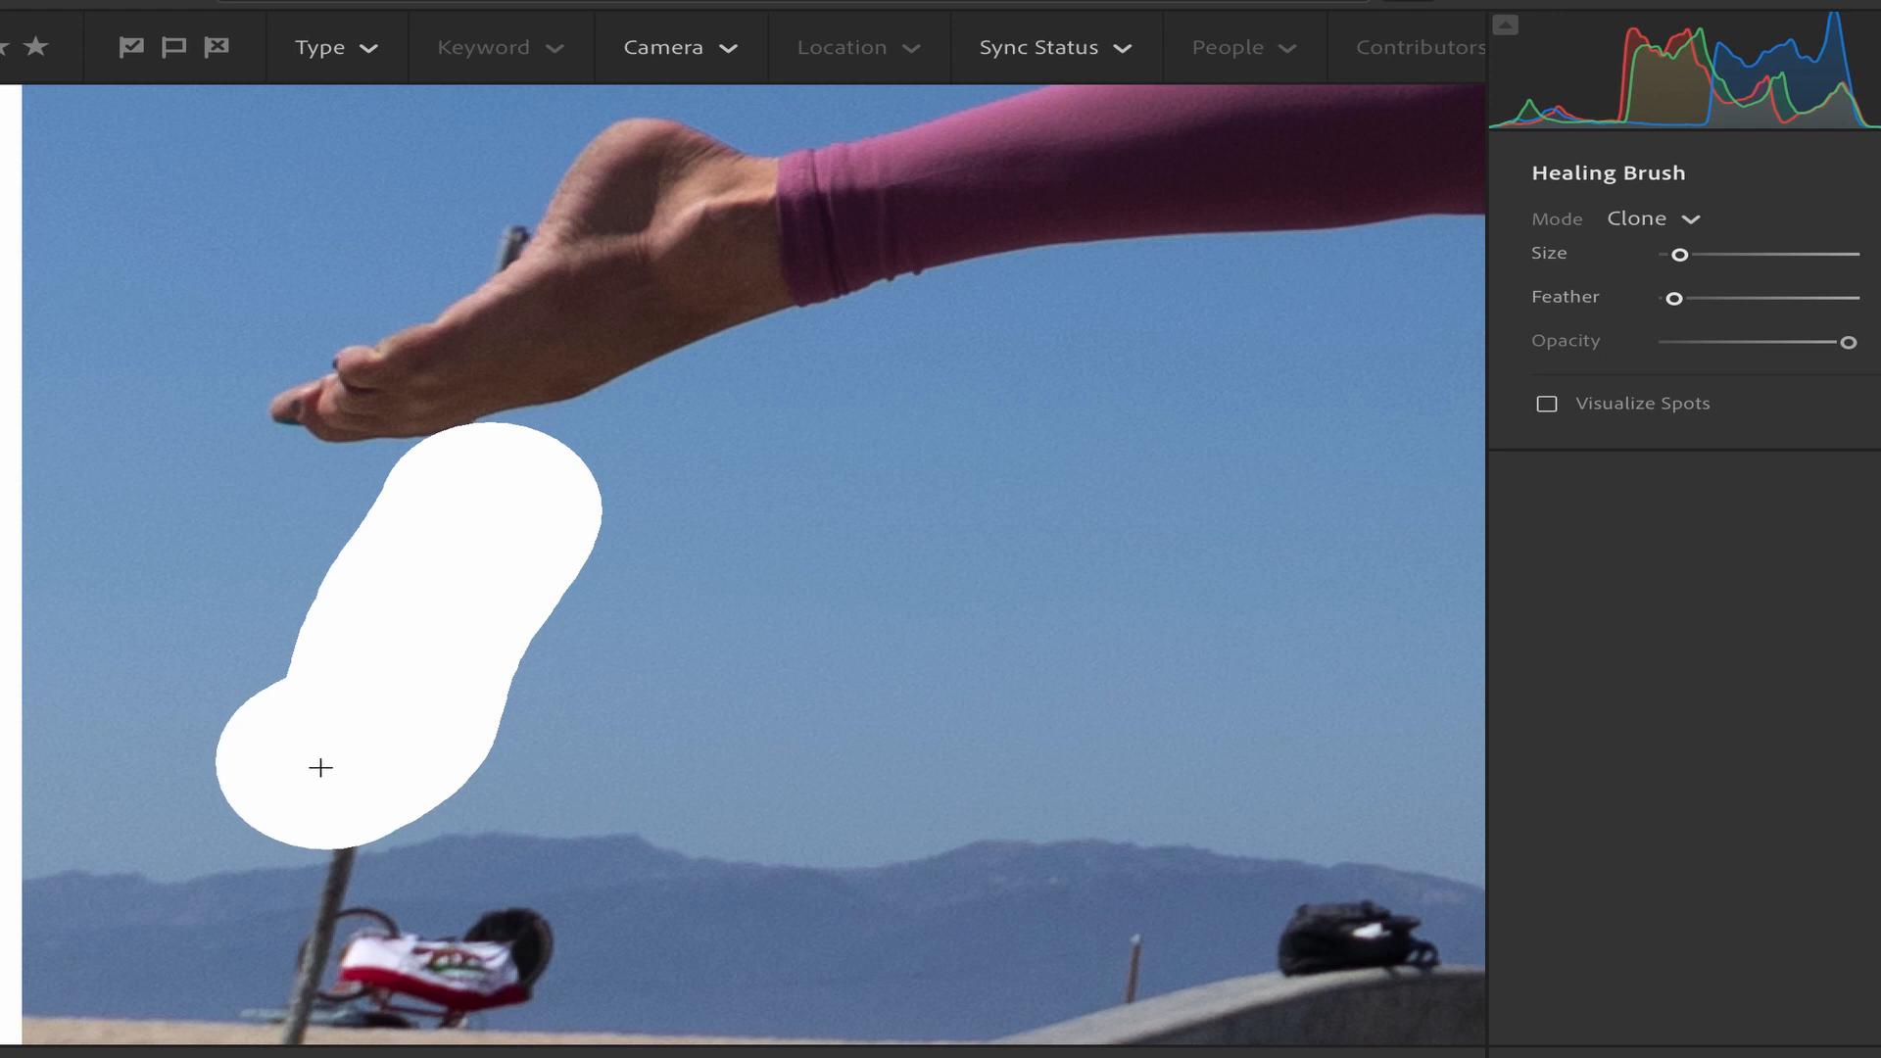
{"action": "left_click_drag", "start_coordinate": [320, 772], "coordinate": [314, 778]}
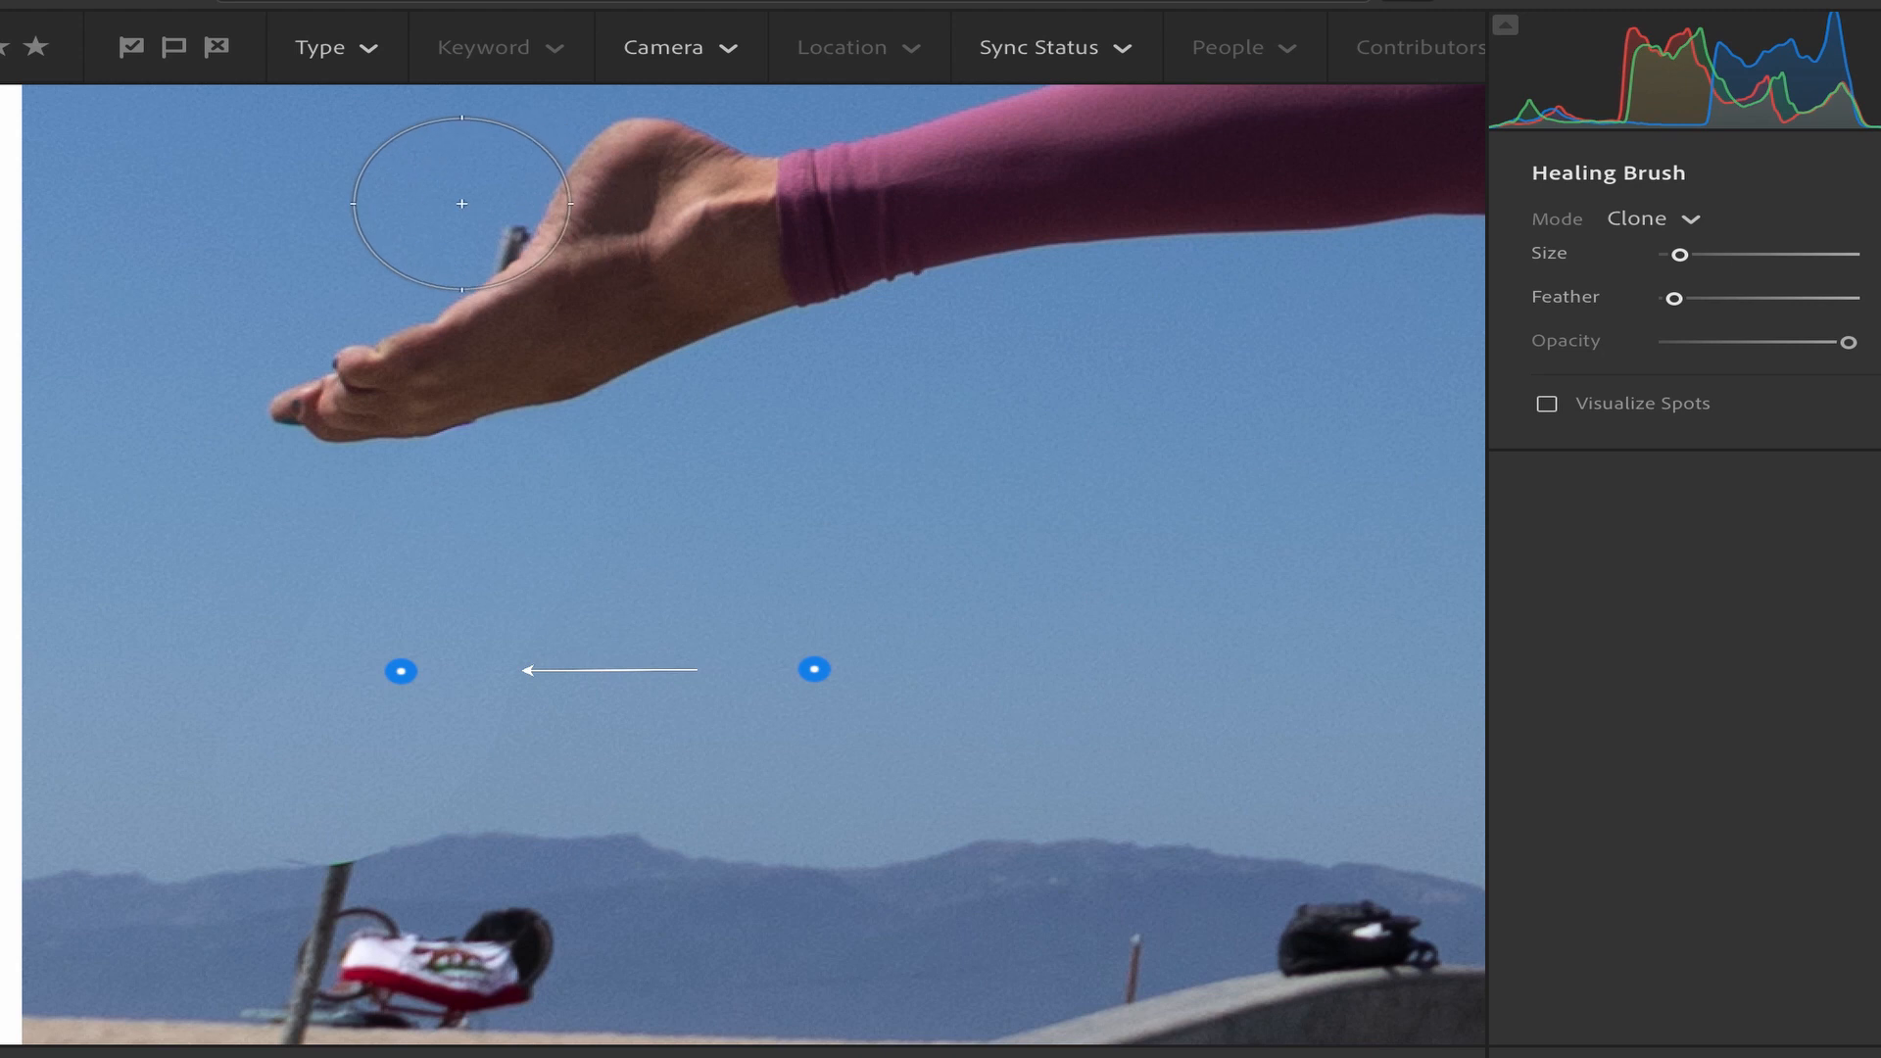
{"action": "left_click", "coordinate": [434, 202]}
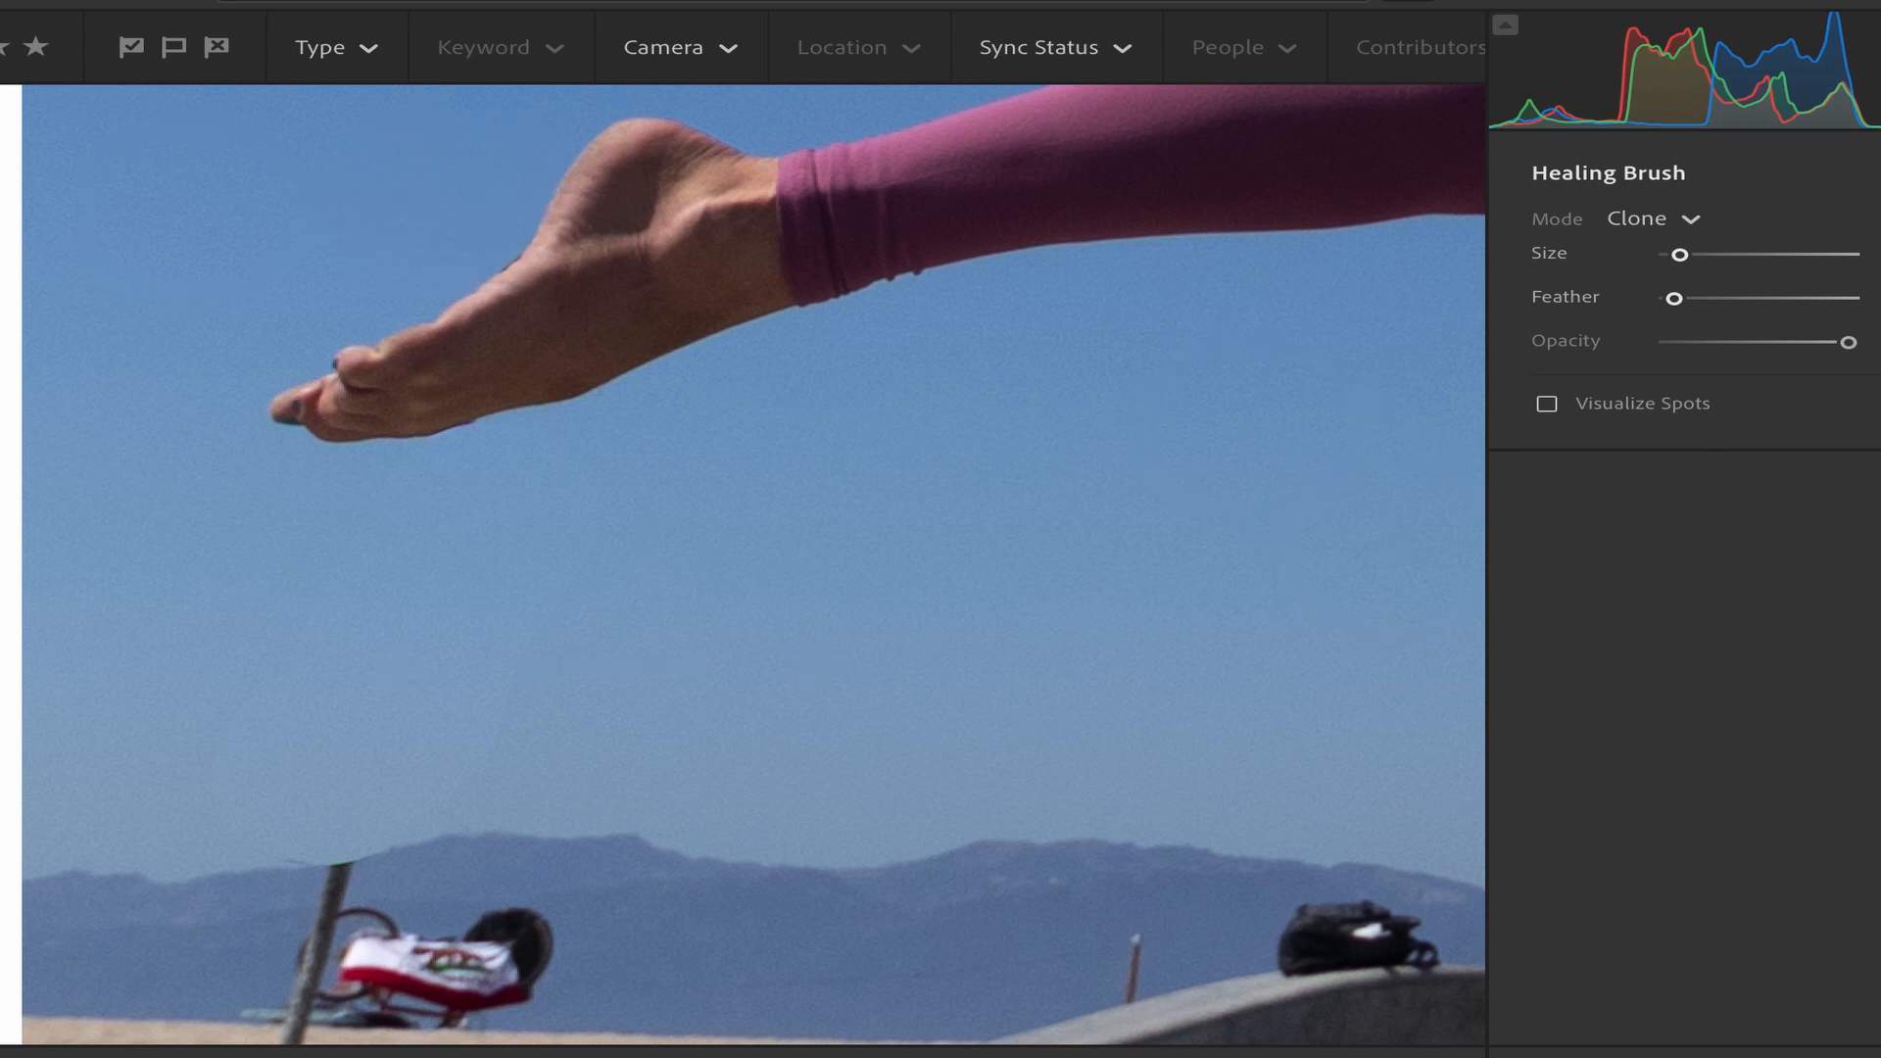
{"action": "key", "text": "h"}
{"action": "left_click", "coordinate": [931, 605]}
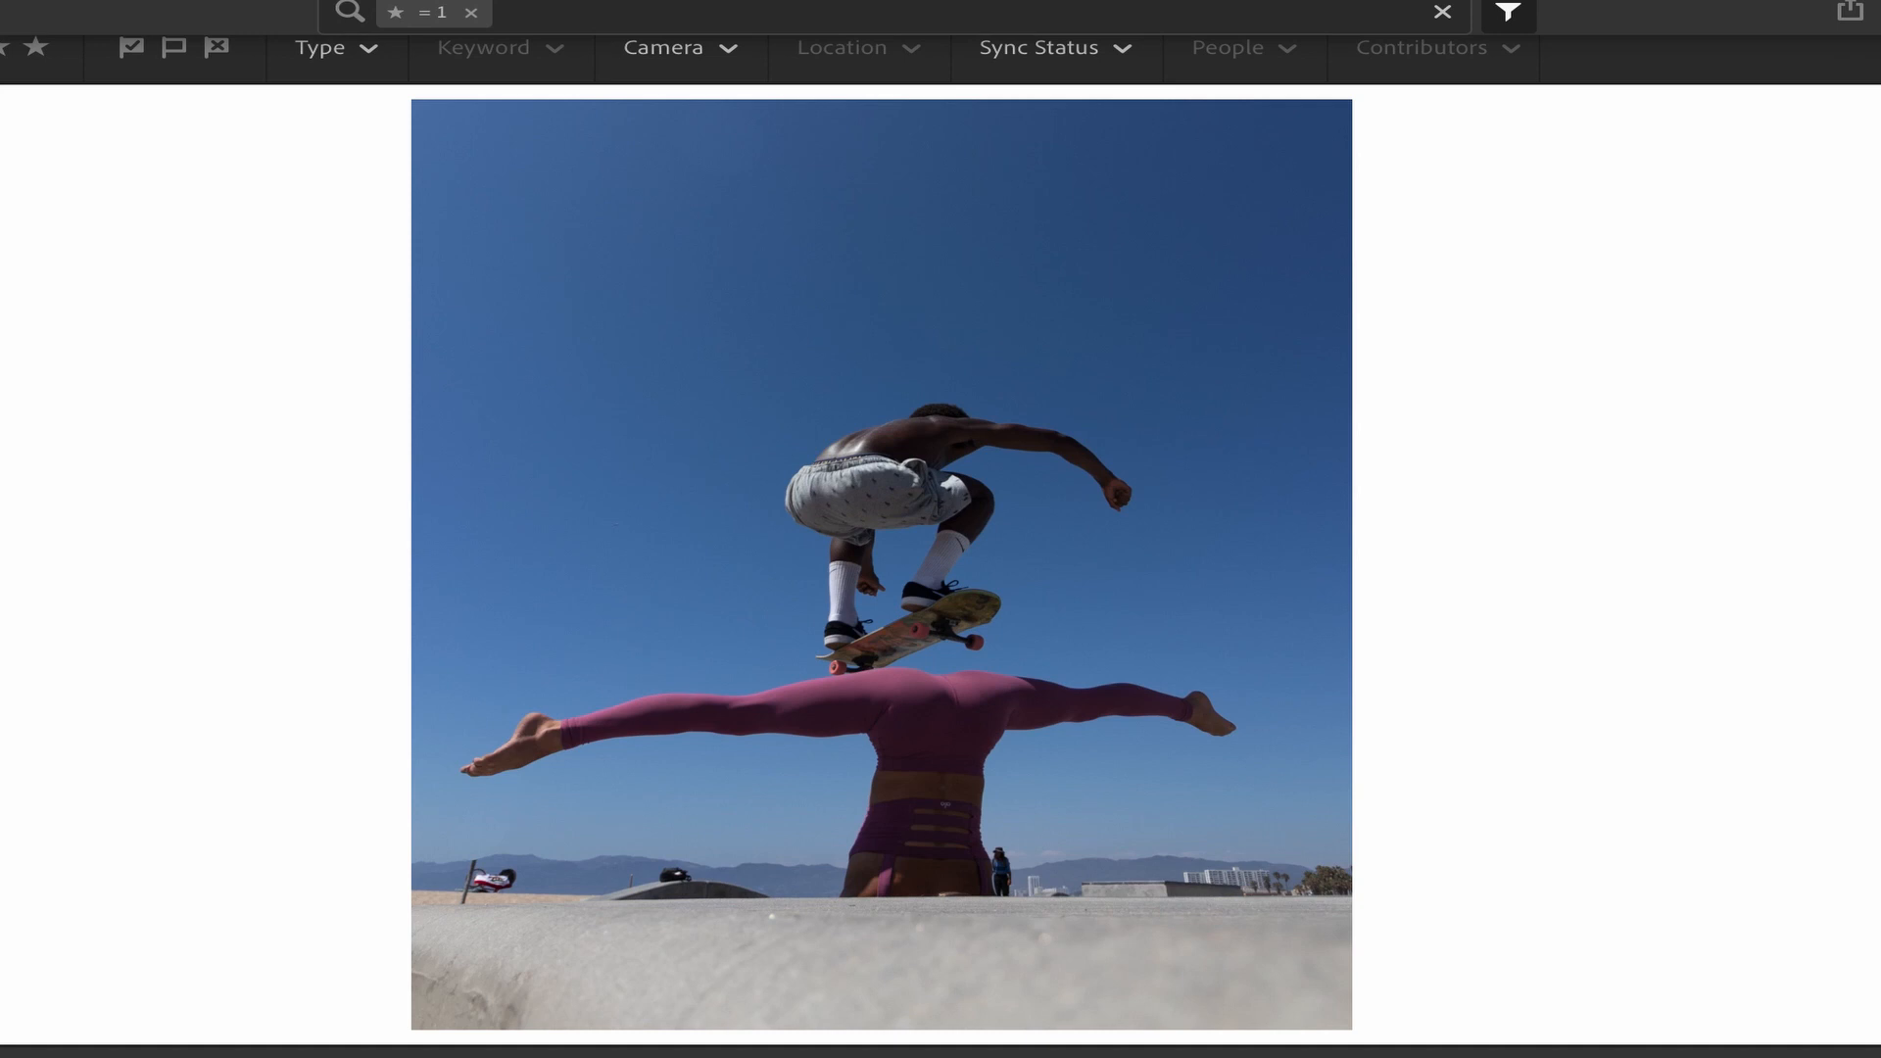
Shape the point curve with a slightly raised black point and gently lifted shadows, midtones and highlights.
{"action": "key", "text": "e"}
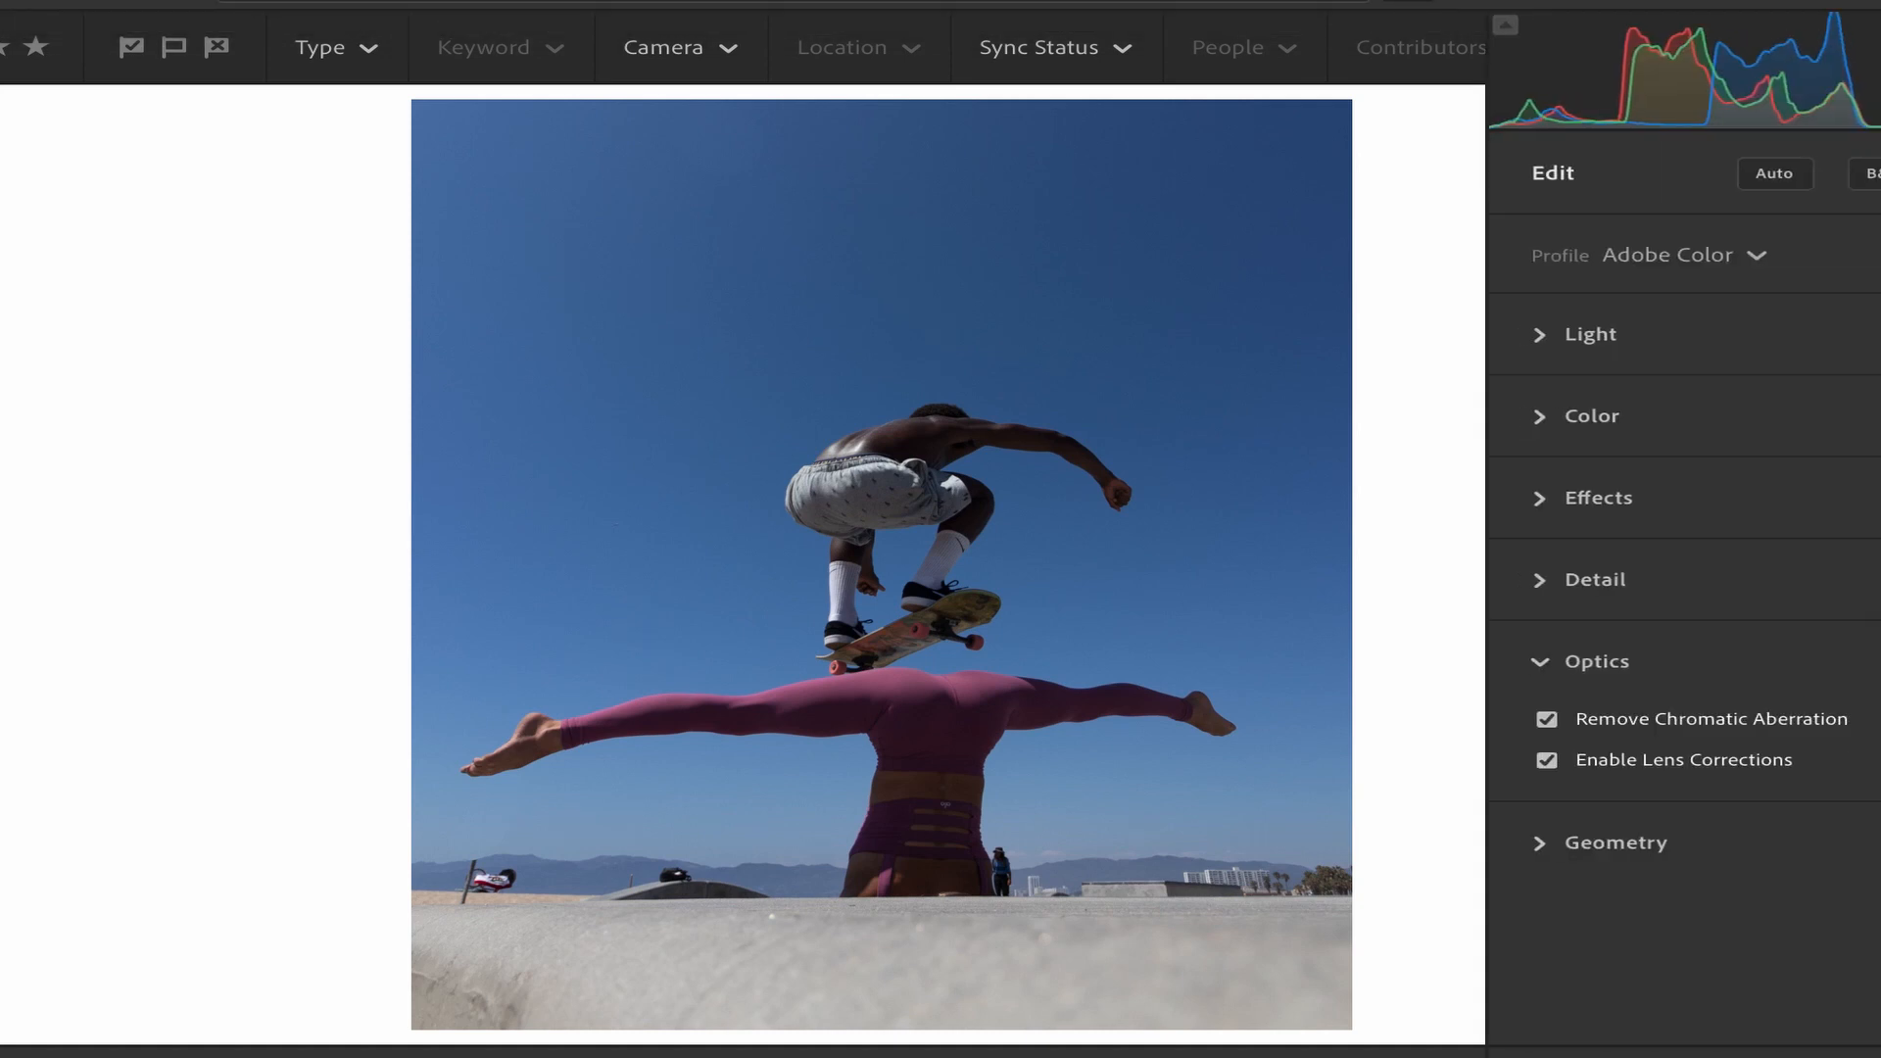
{"action": "left_click", "coordinate": [1596, 331]}
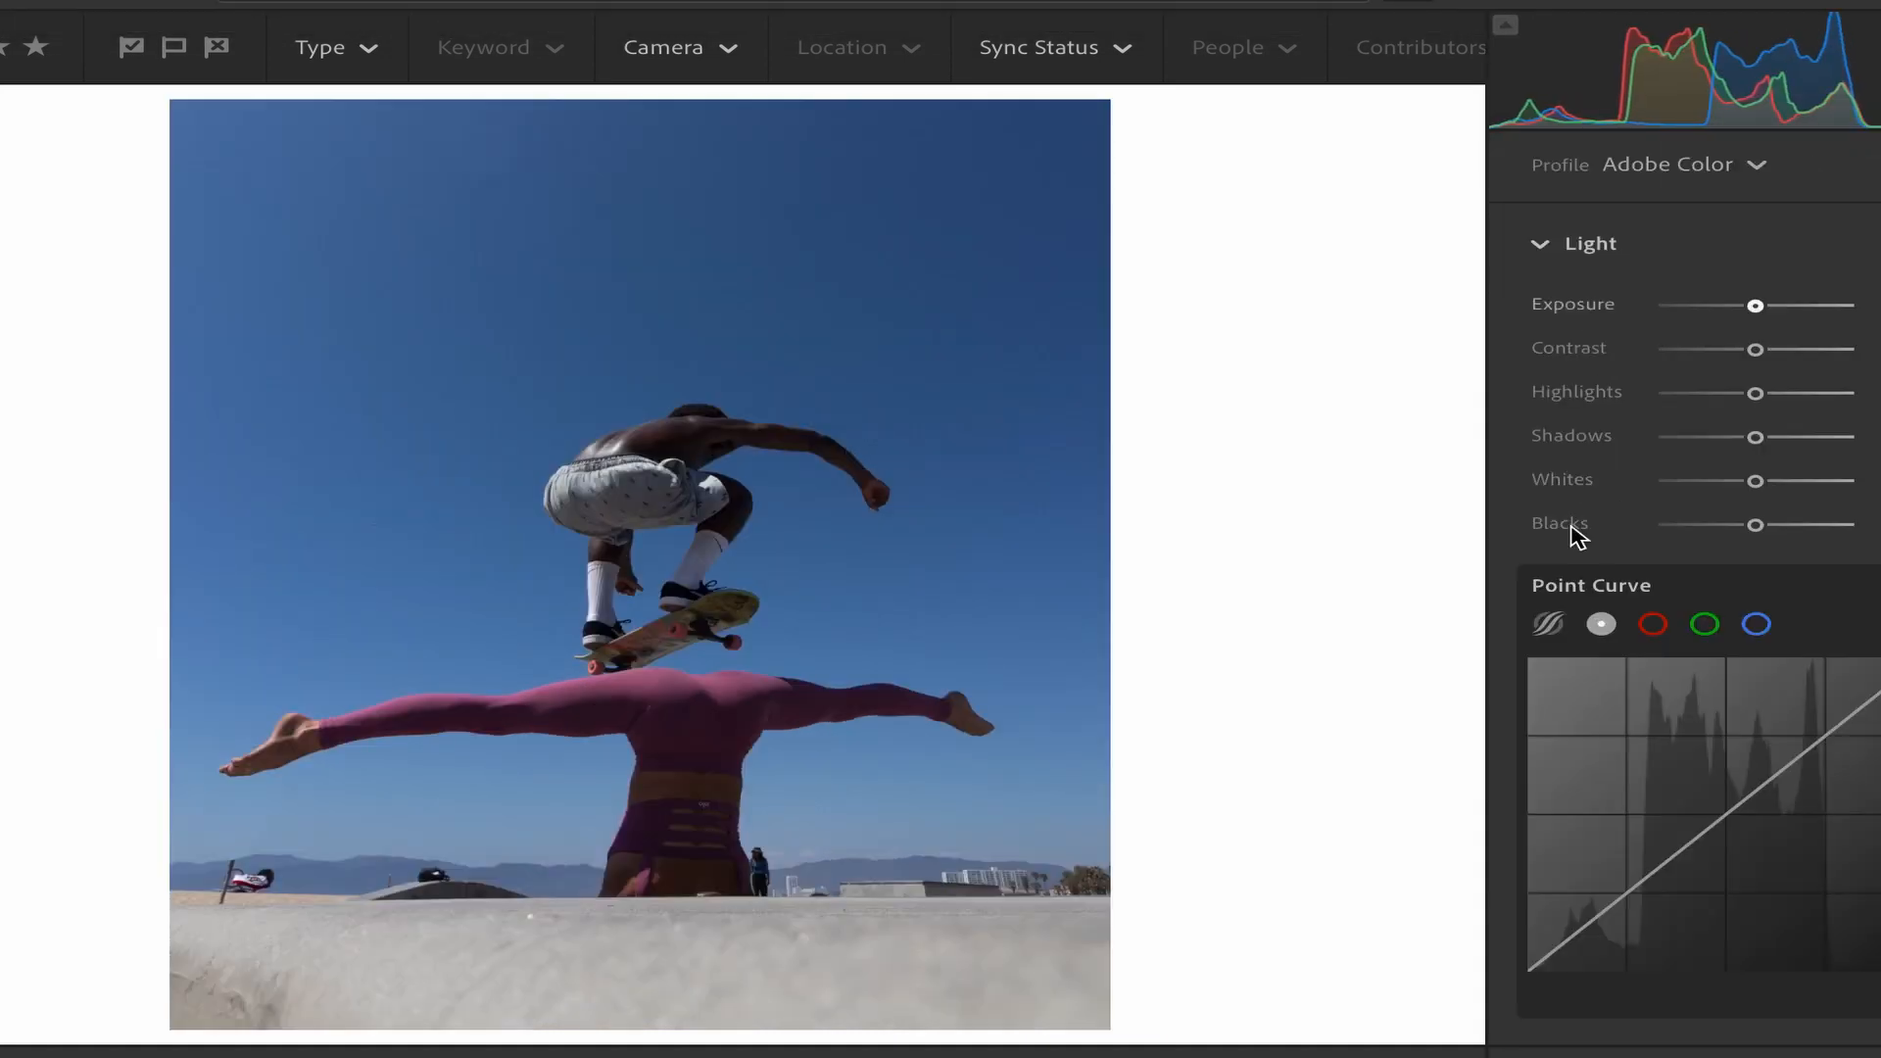
{"action": "left_click_drag", "start_coordinate": [1527, 971], "coordinate": [1526, 962]}
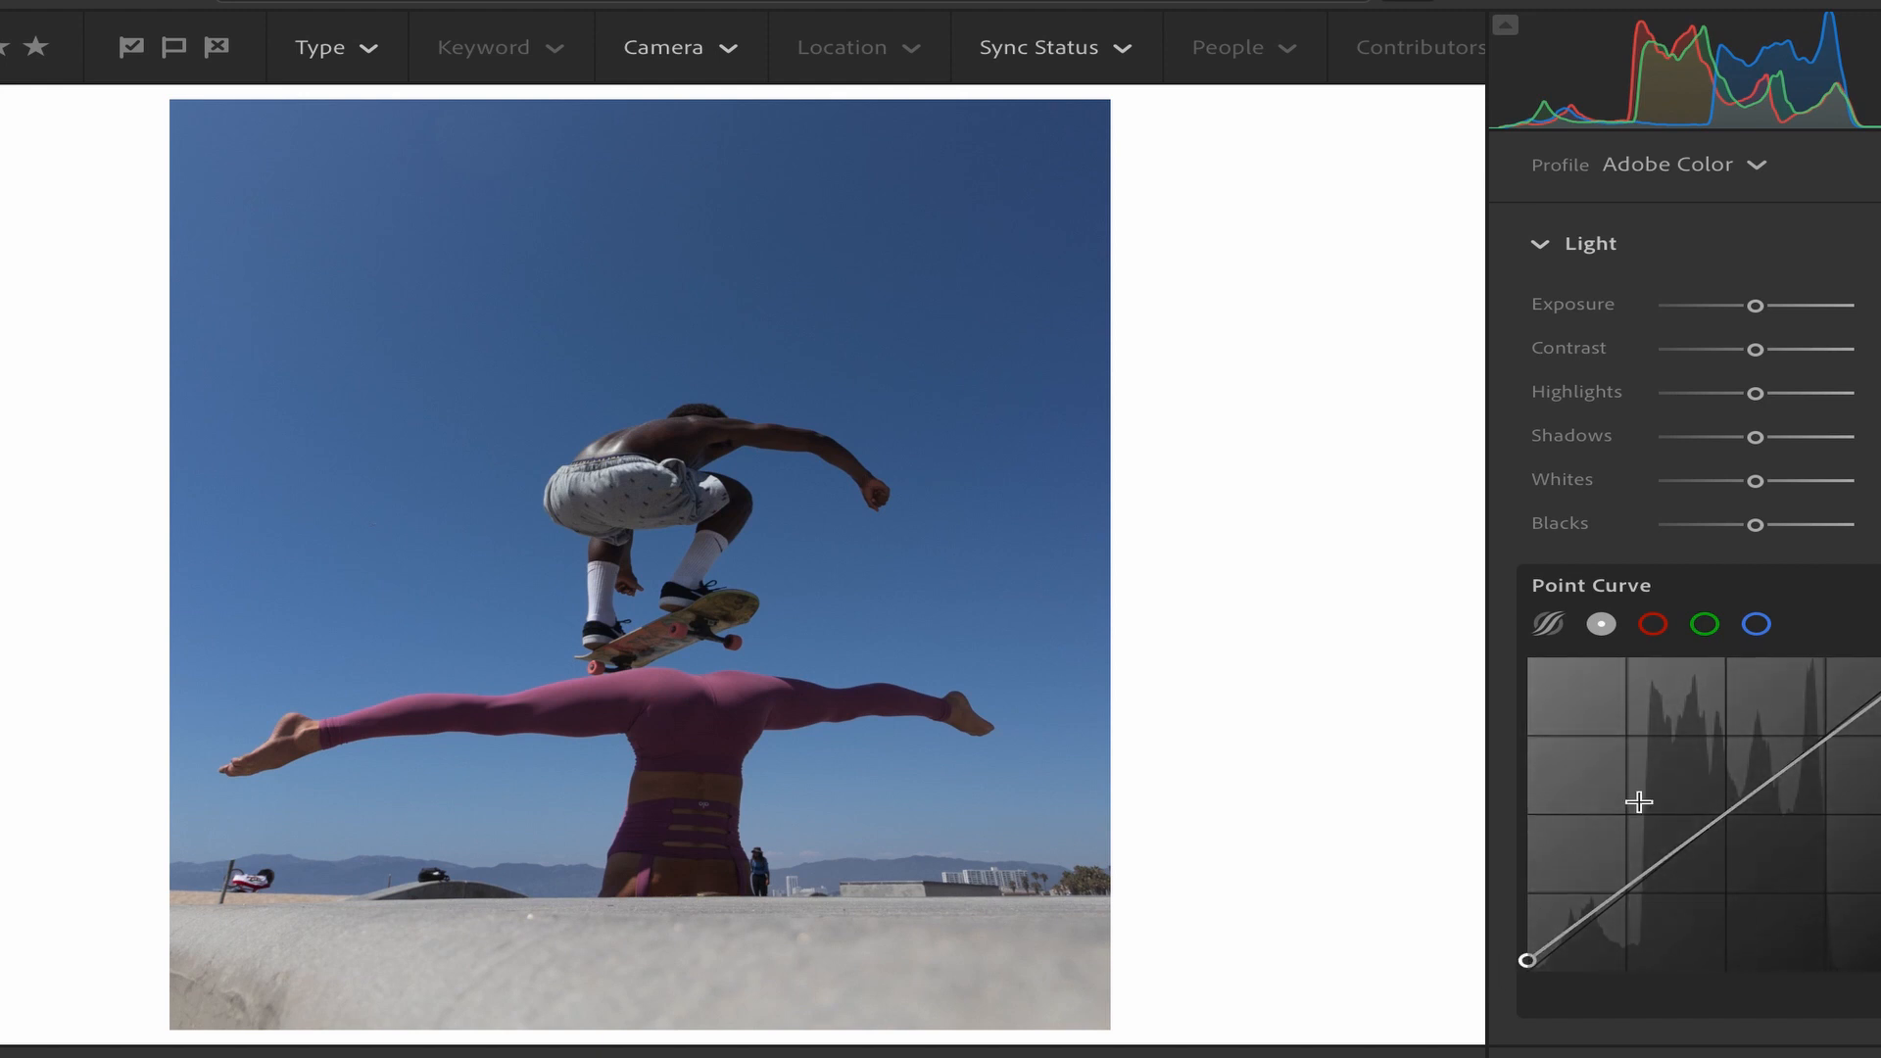
{"action": "left_click_drag", "start_coordinate": [1575, 925], "coordinate": [1571, 918]}
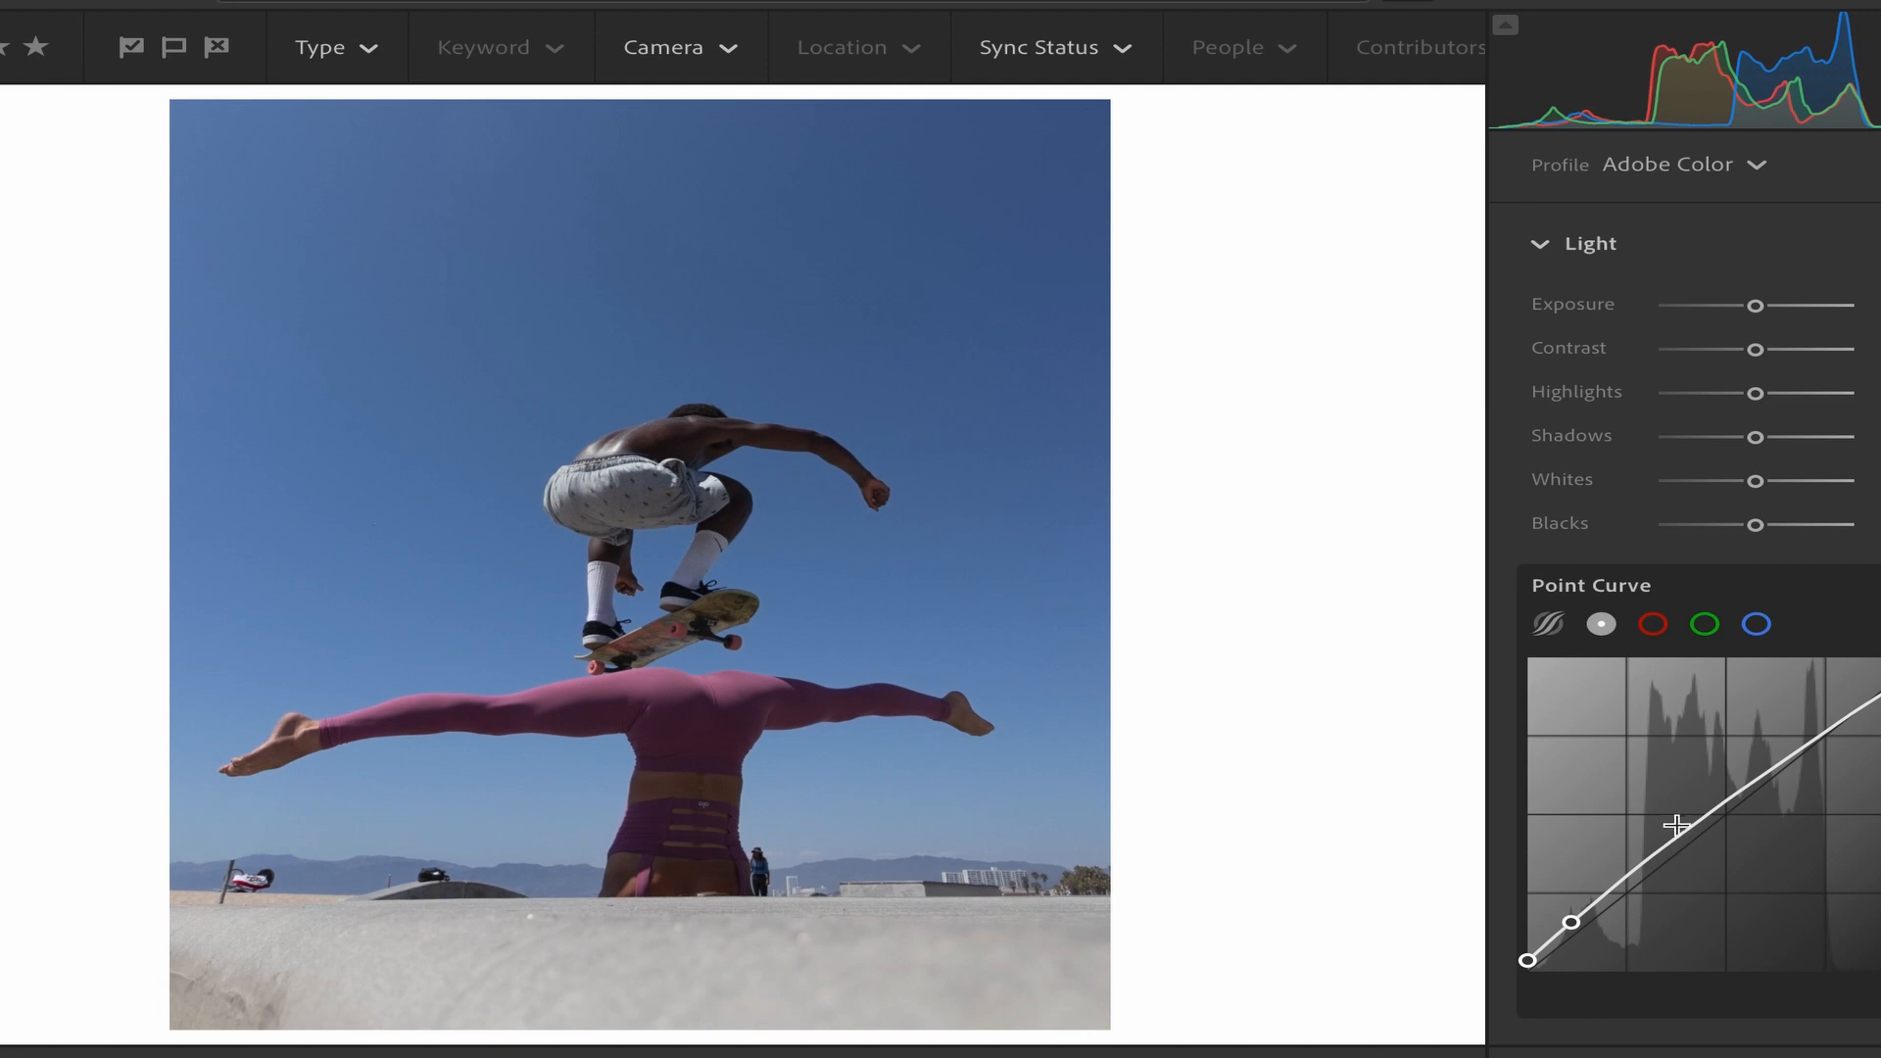
{"action": "left_click_drag", "start_coordinate": [1673, 843], "coordinate": [1671, 835]}
{"action": "left_click_drag", "start_coordinate": [1765, 760], "coordinate": [1761, 753]}
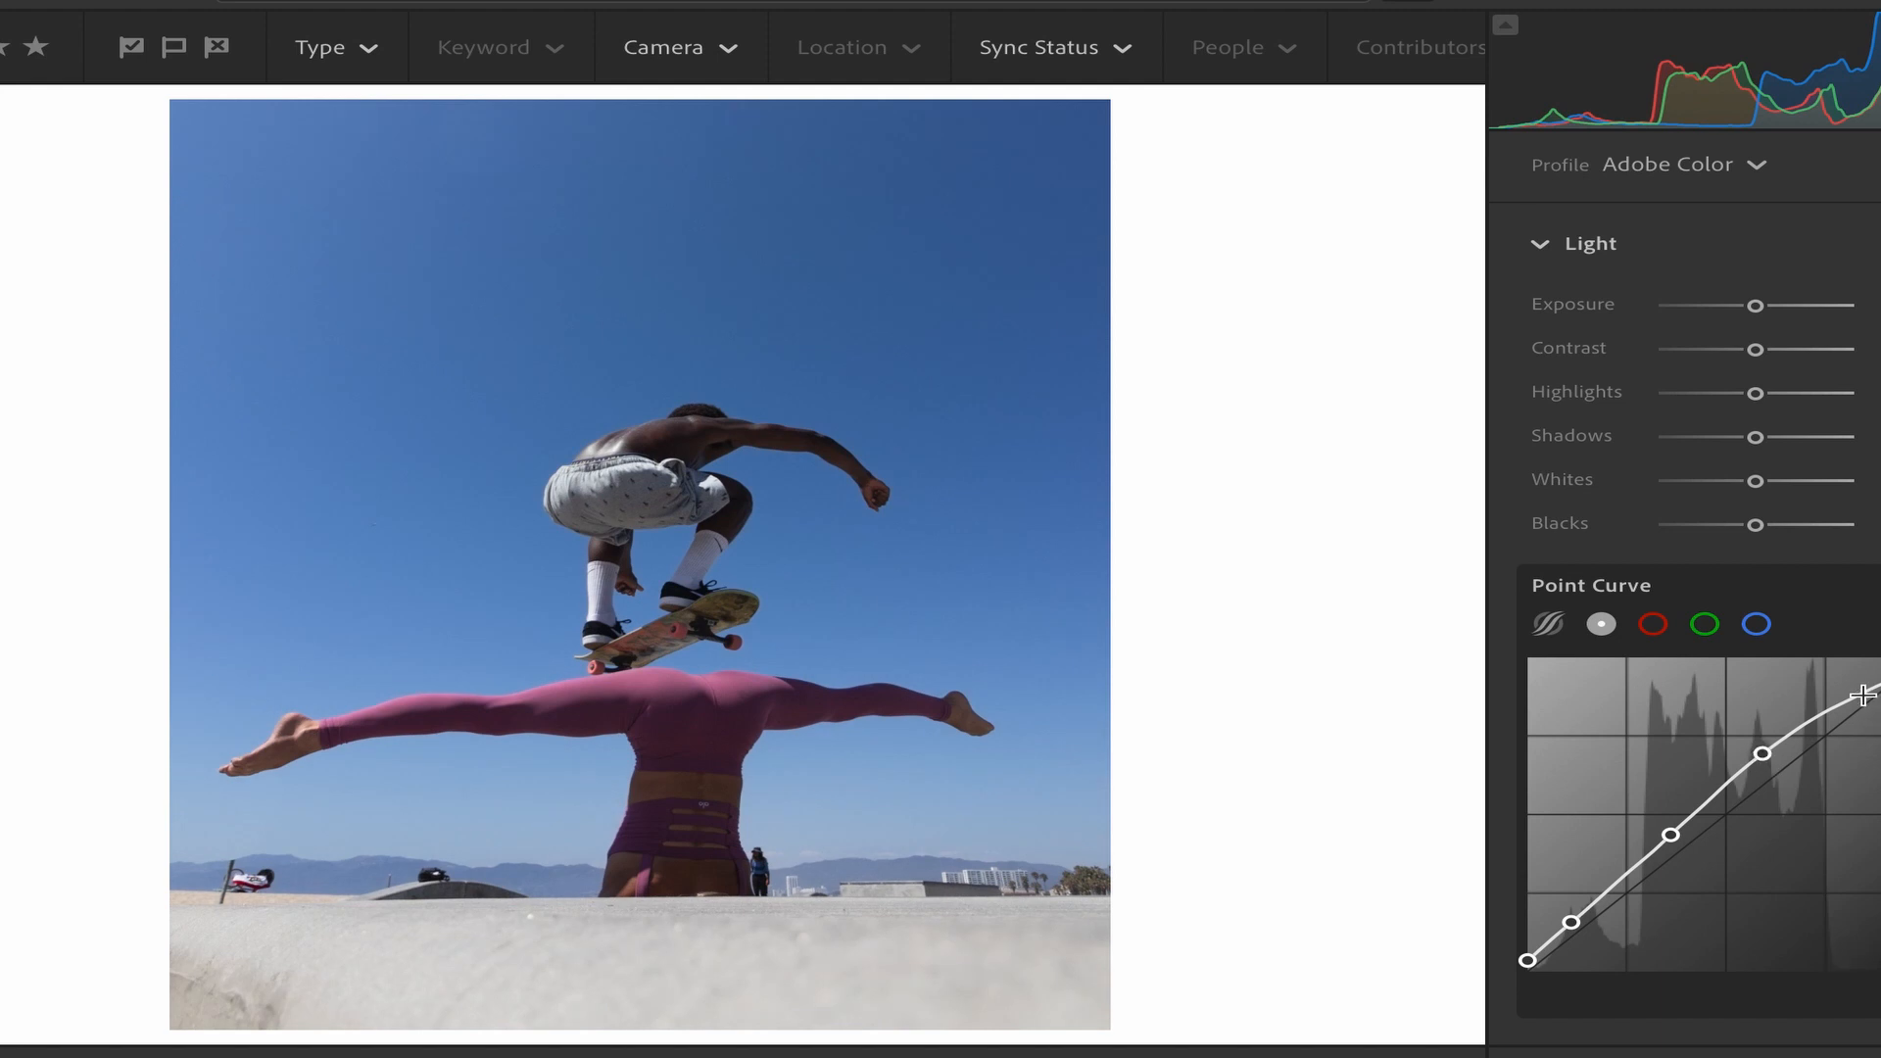
{"action": "left_click_drag", "start_coordinate": [1862, 696], "coordinate": [1862, 687]}
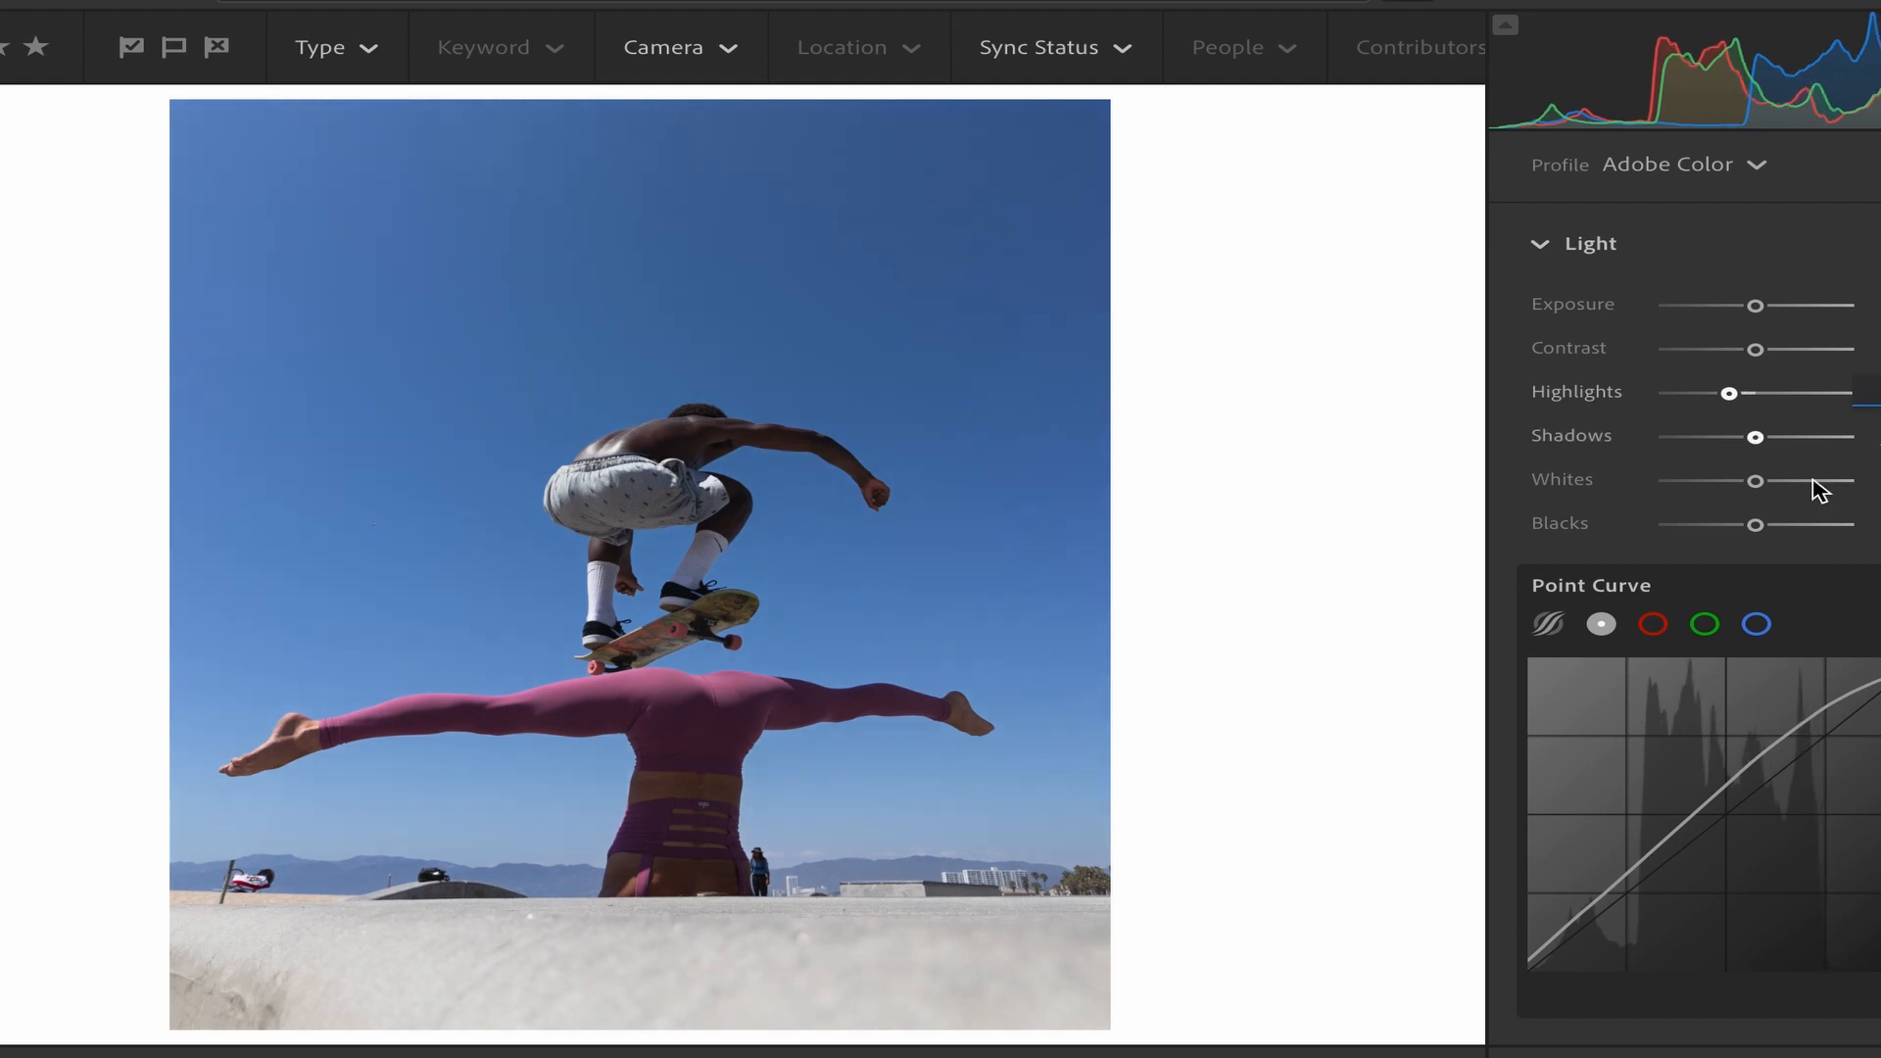
Lower the Highlights, Whites and Contrast moderately, and raise the Shadows and Blacks to soften the light.
{"action": "left_click_drag", "start_coordinate": [1746, 483], "coordinate": [1776, 441]}
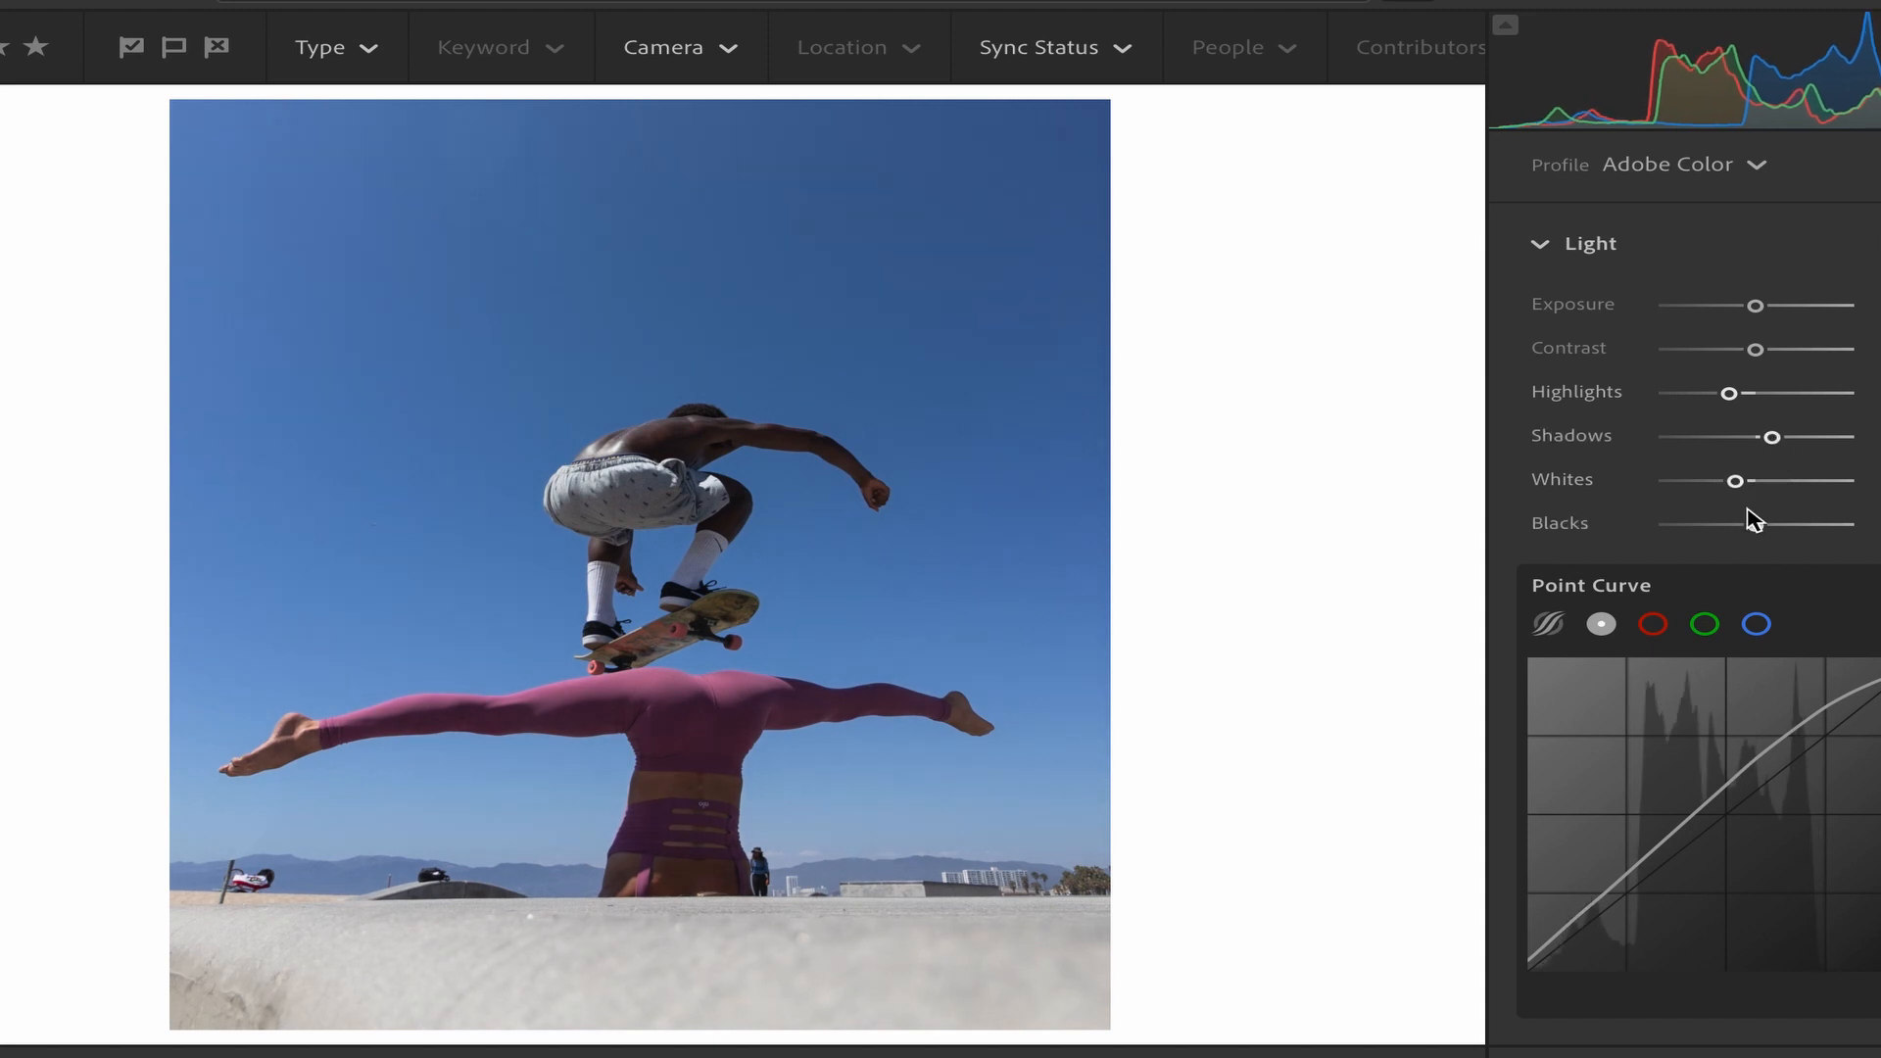
{"action": "left_click_drag", "start_coordinate": [1760, 527], "coordinate": [1783, 529]}
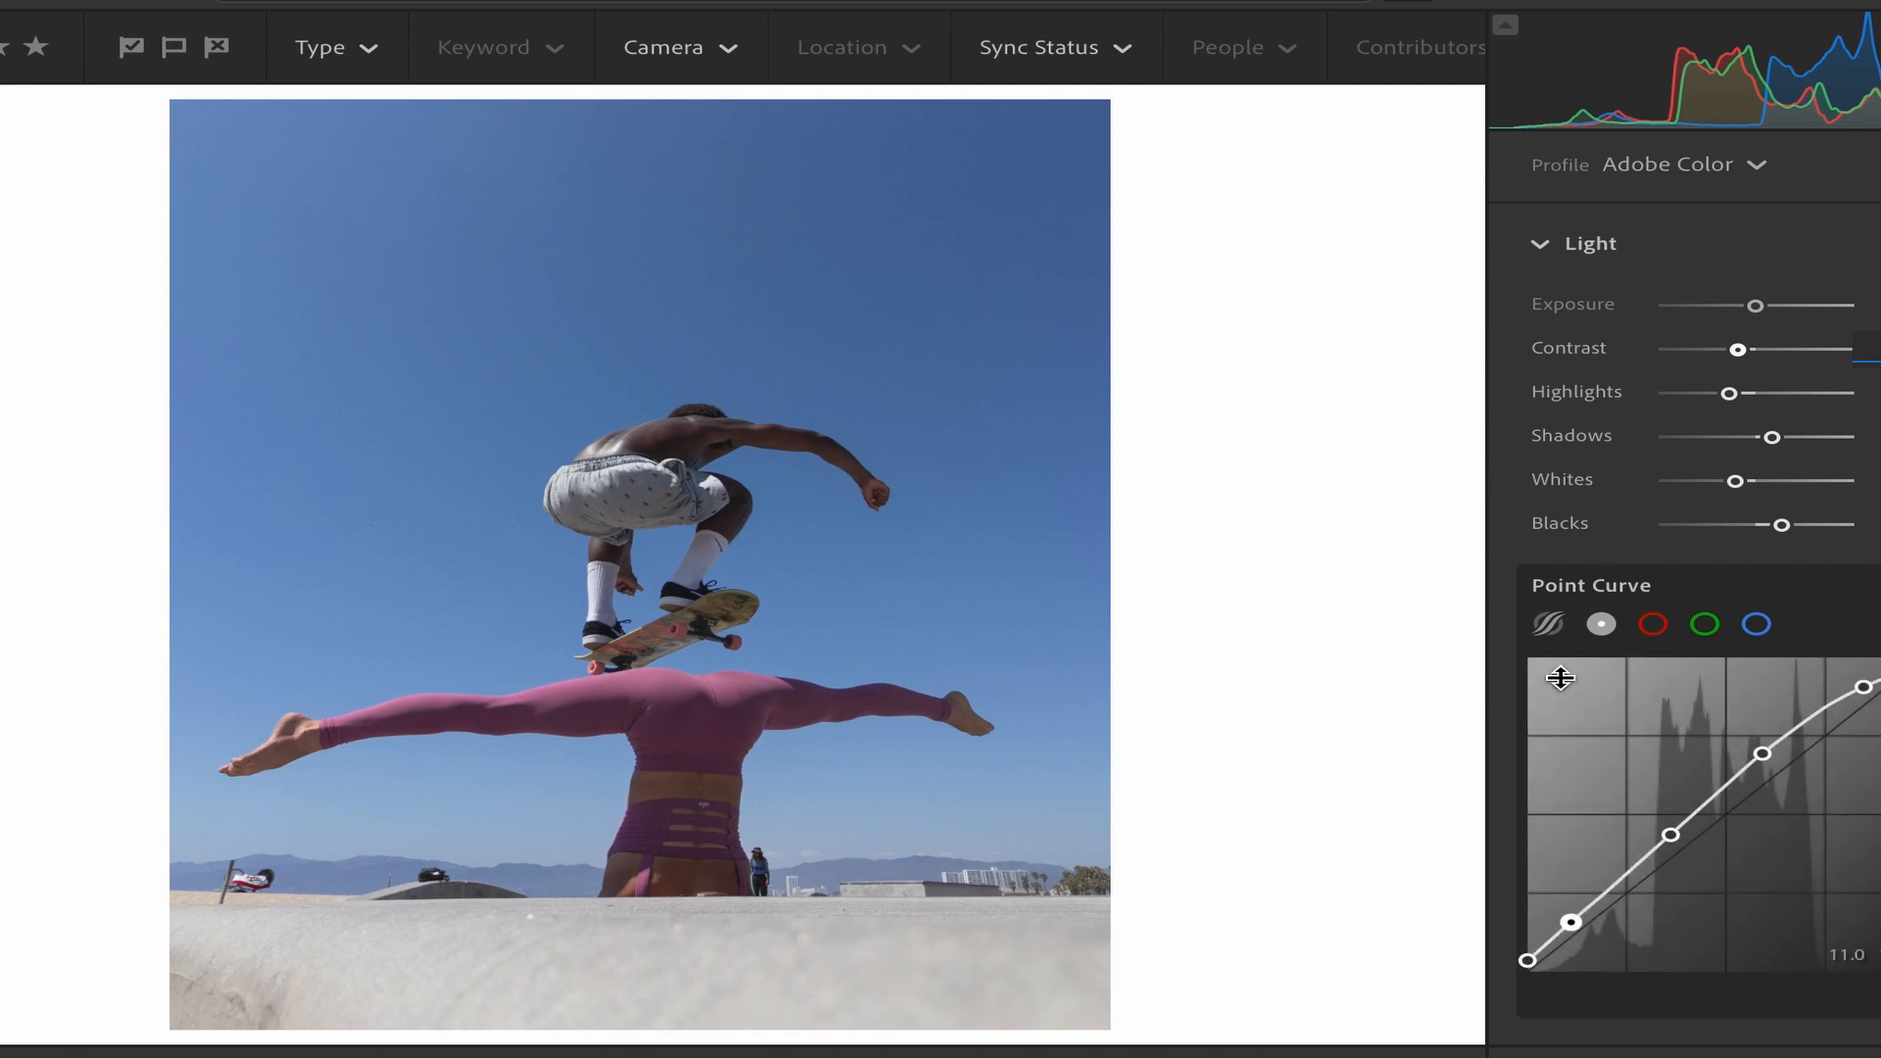
Reduce the overall Saturation, raise the Vibrance slightly, and shift the Tint a little toward green.
{"action": "scroll", "coordinate": [1812, 529], "scroll_direction": "down", "scroll_amount": 5}
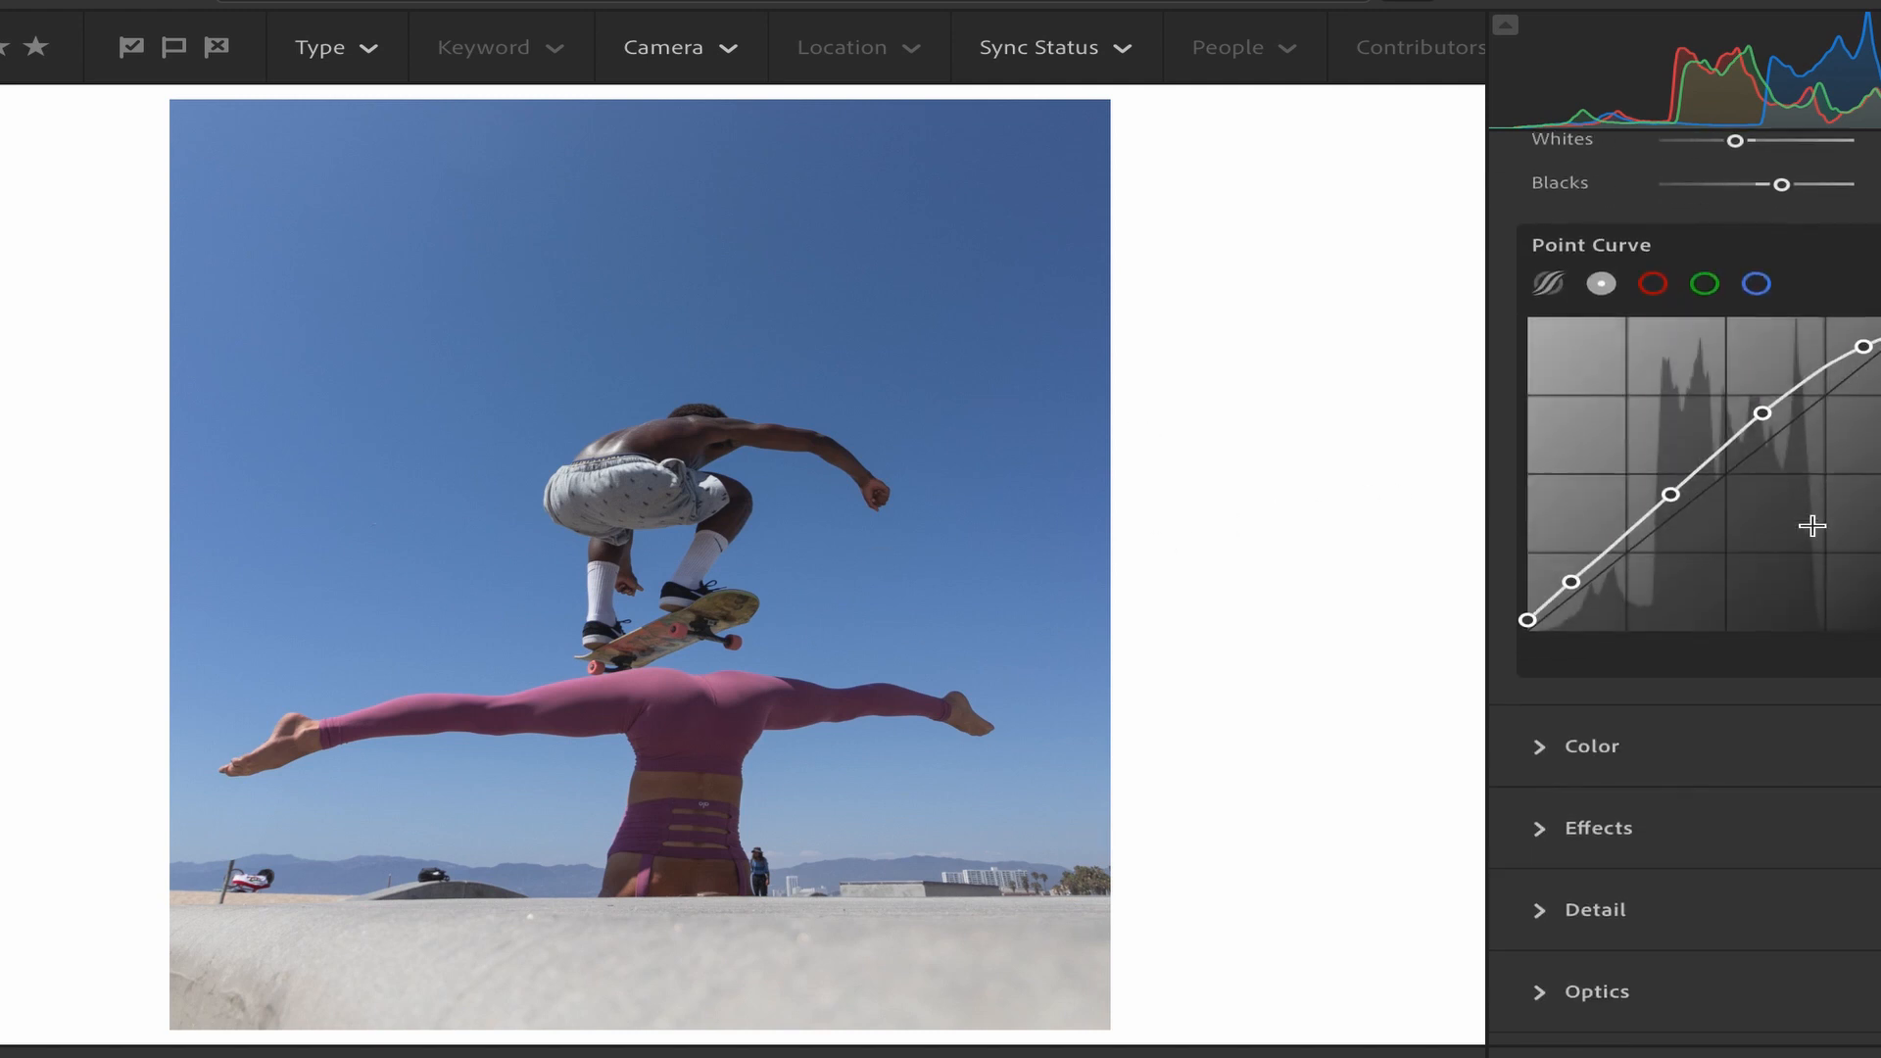
{"action": "left_click", "coordinate": [1627, 671]}
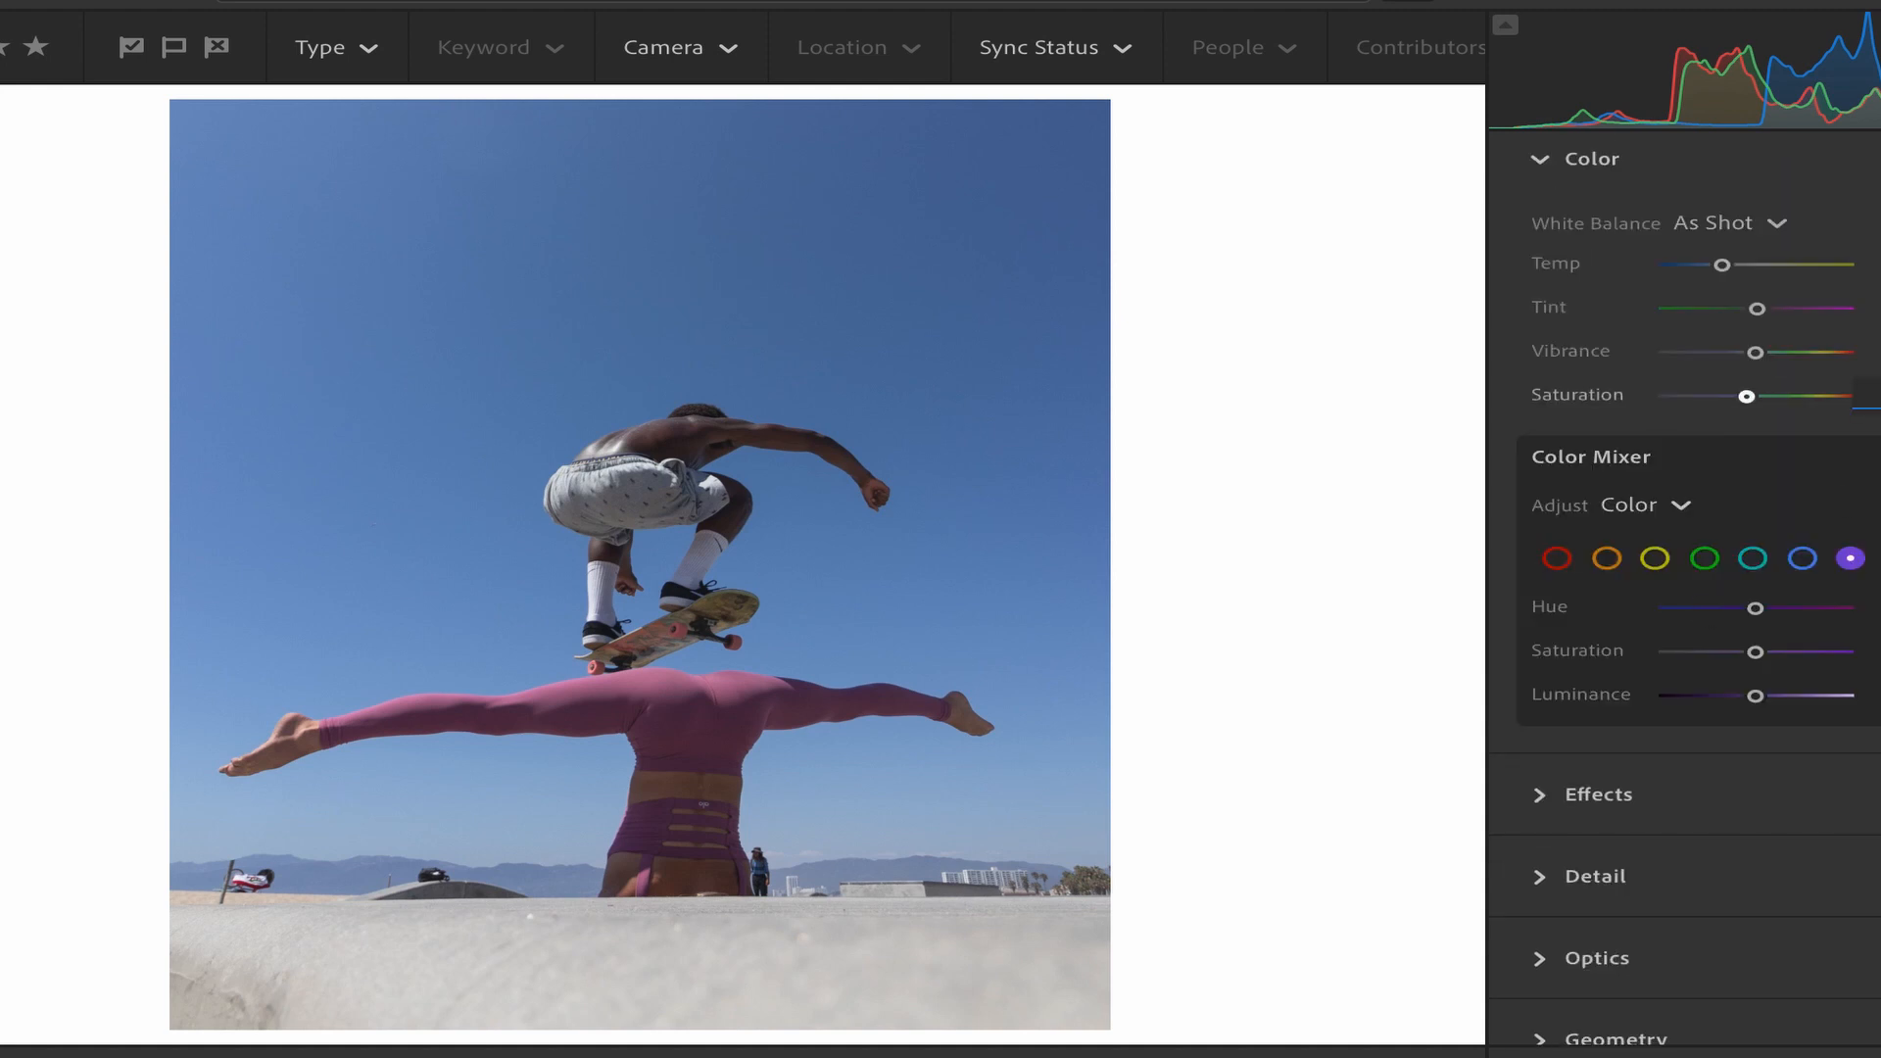
{"action": "left_click_drag", "start_coordinate": [1746, 396], "coordinate": [1737, 396]}
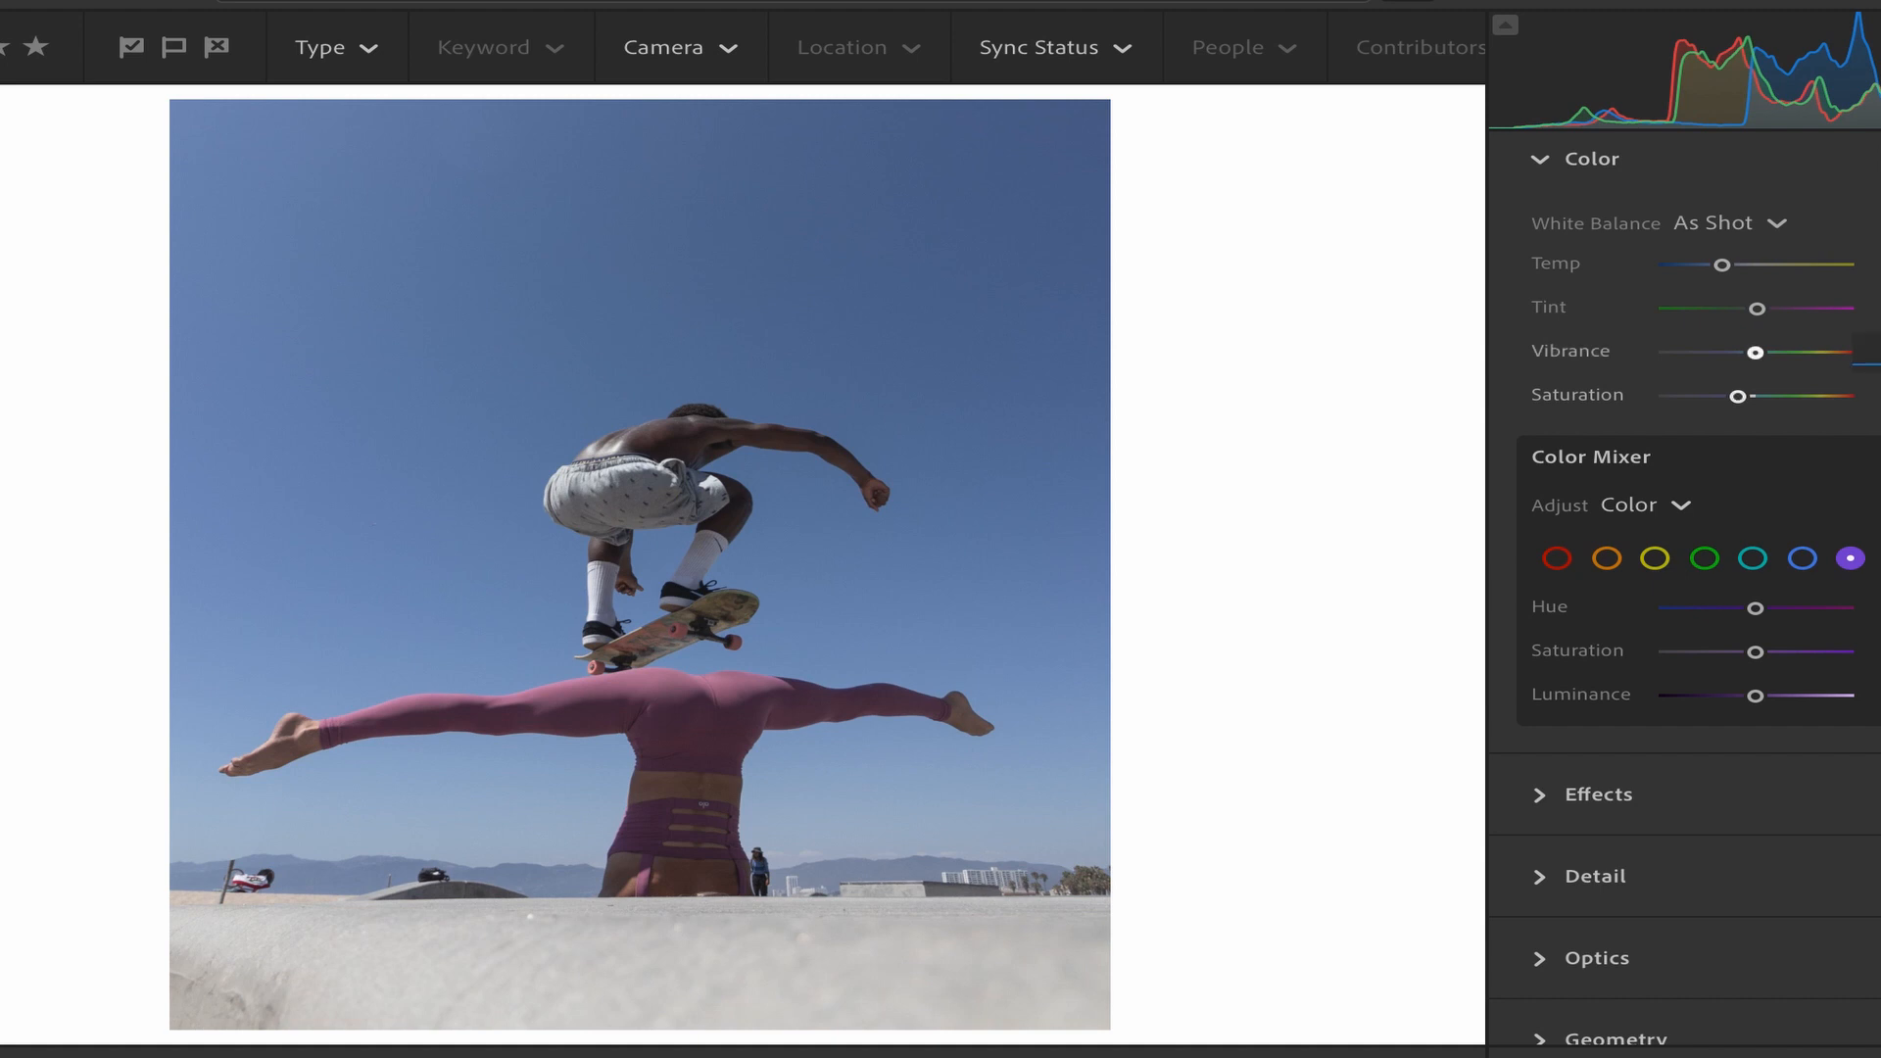
{"action": "left_click_drag", "start_coordinate": [1763, 352], "coordinate": [1773, 352]}
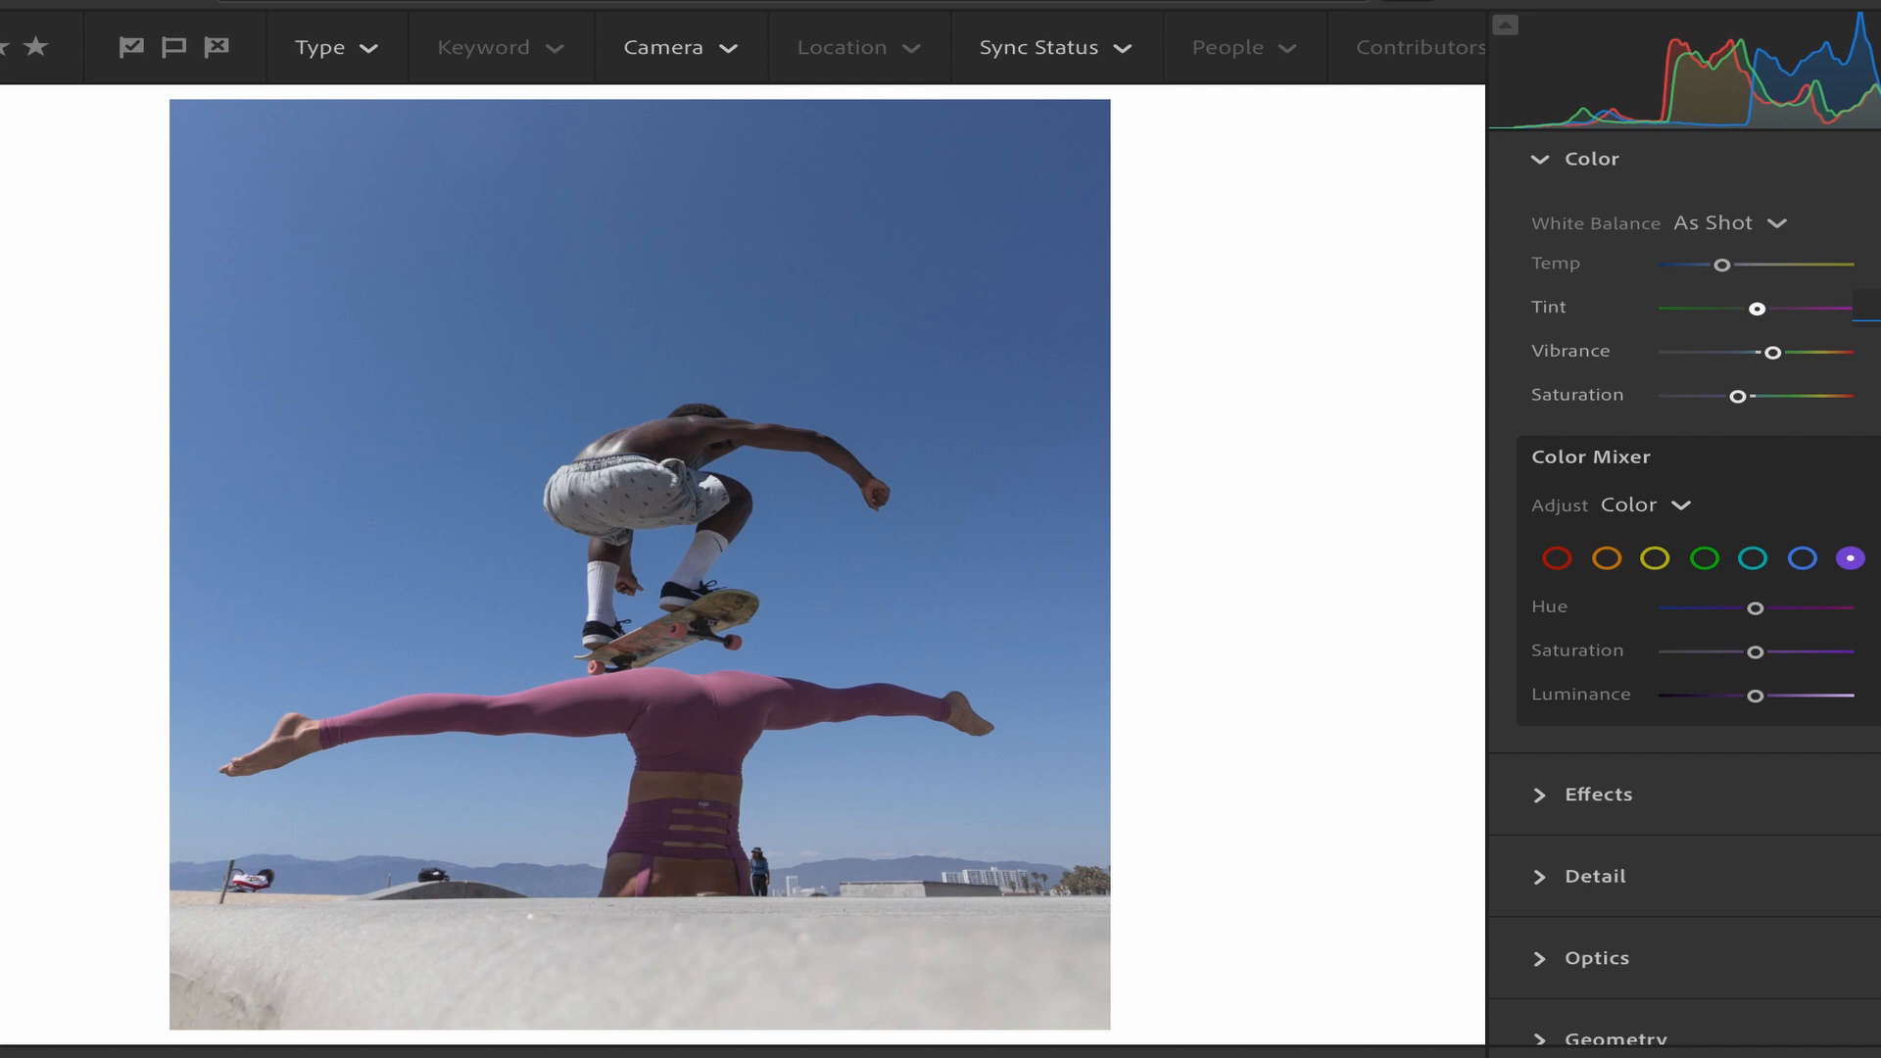
{"action": "left_click_drag", "start_coordinate": [1756, 309], "coordinate": [1752, 309]}
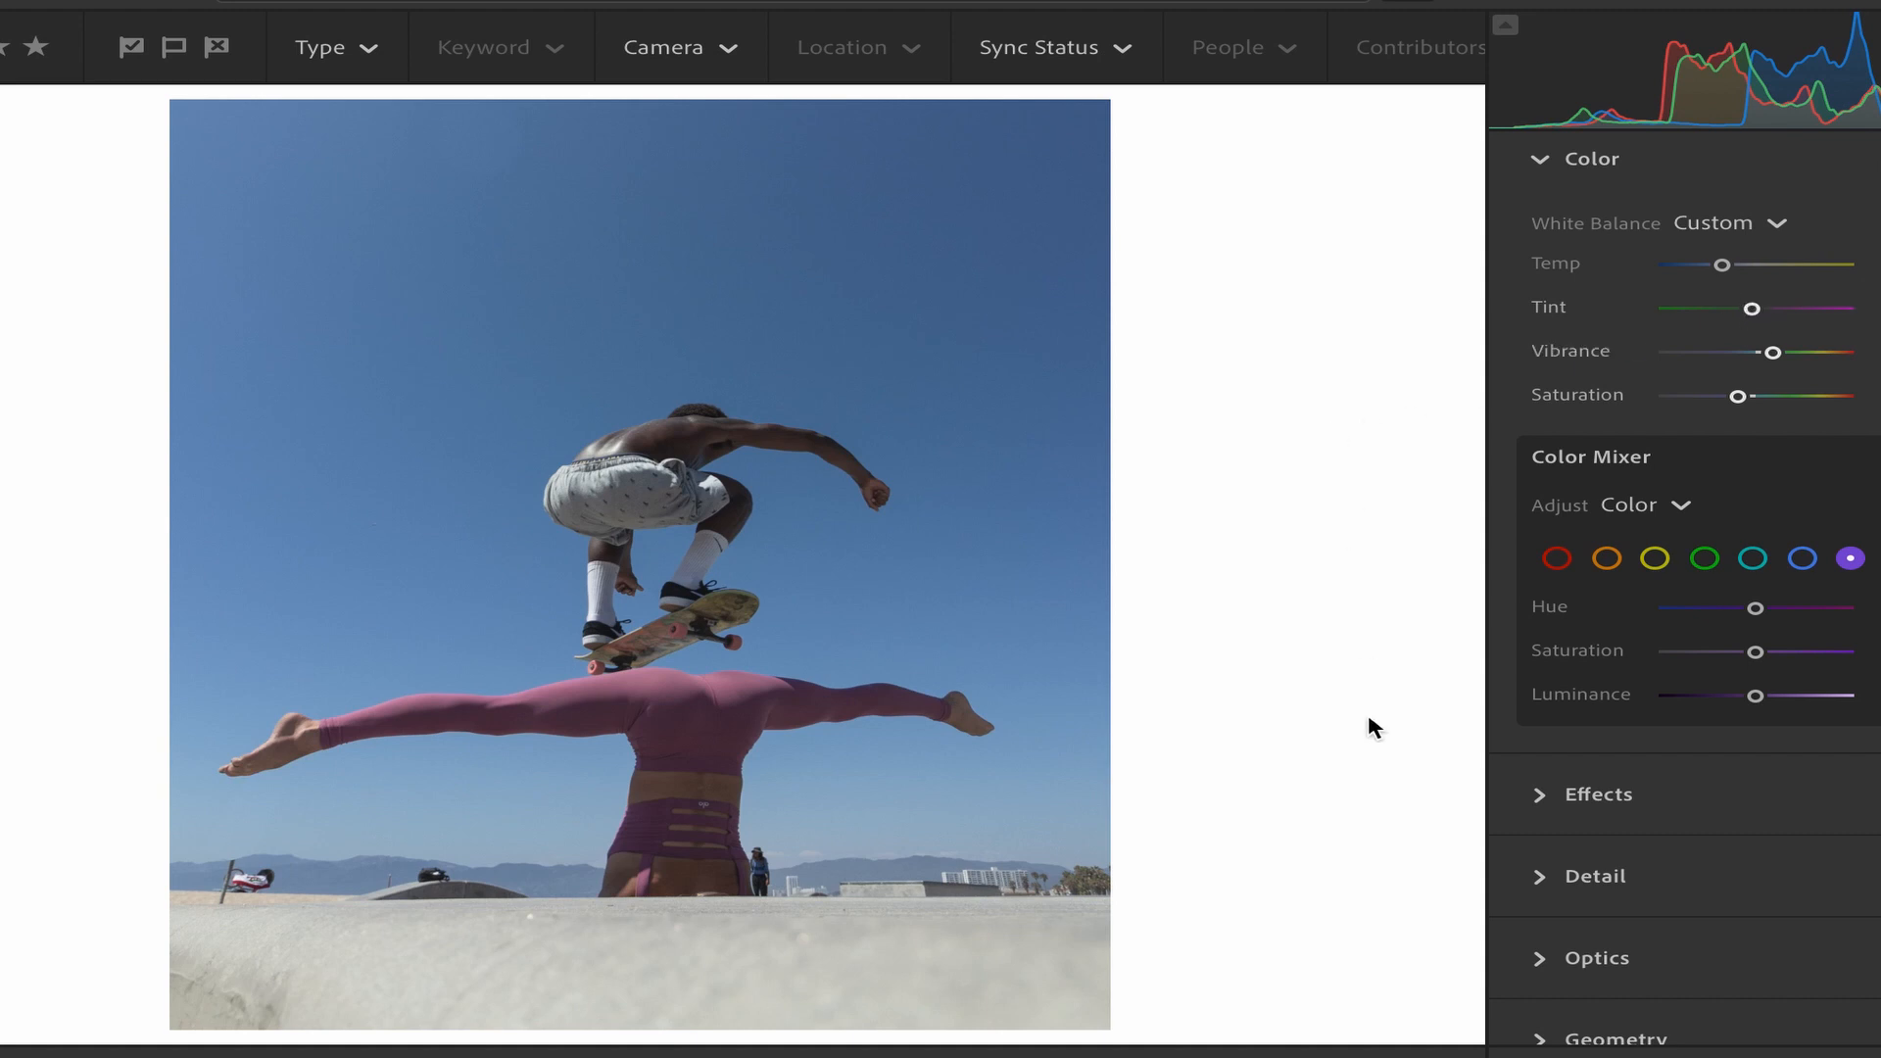
Try a maximum Dehaze on the photo, reset it, and set Dehaze slightly below zero.
{"action": "left_click", "coordinate": [1619, 797]}
{"action": "left_click", "coordinate": [1846, 391]}
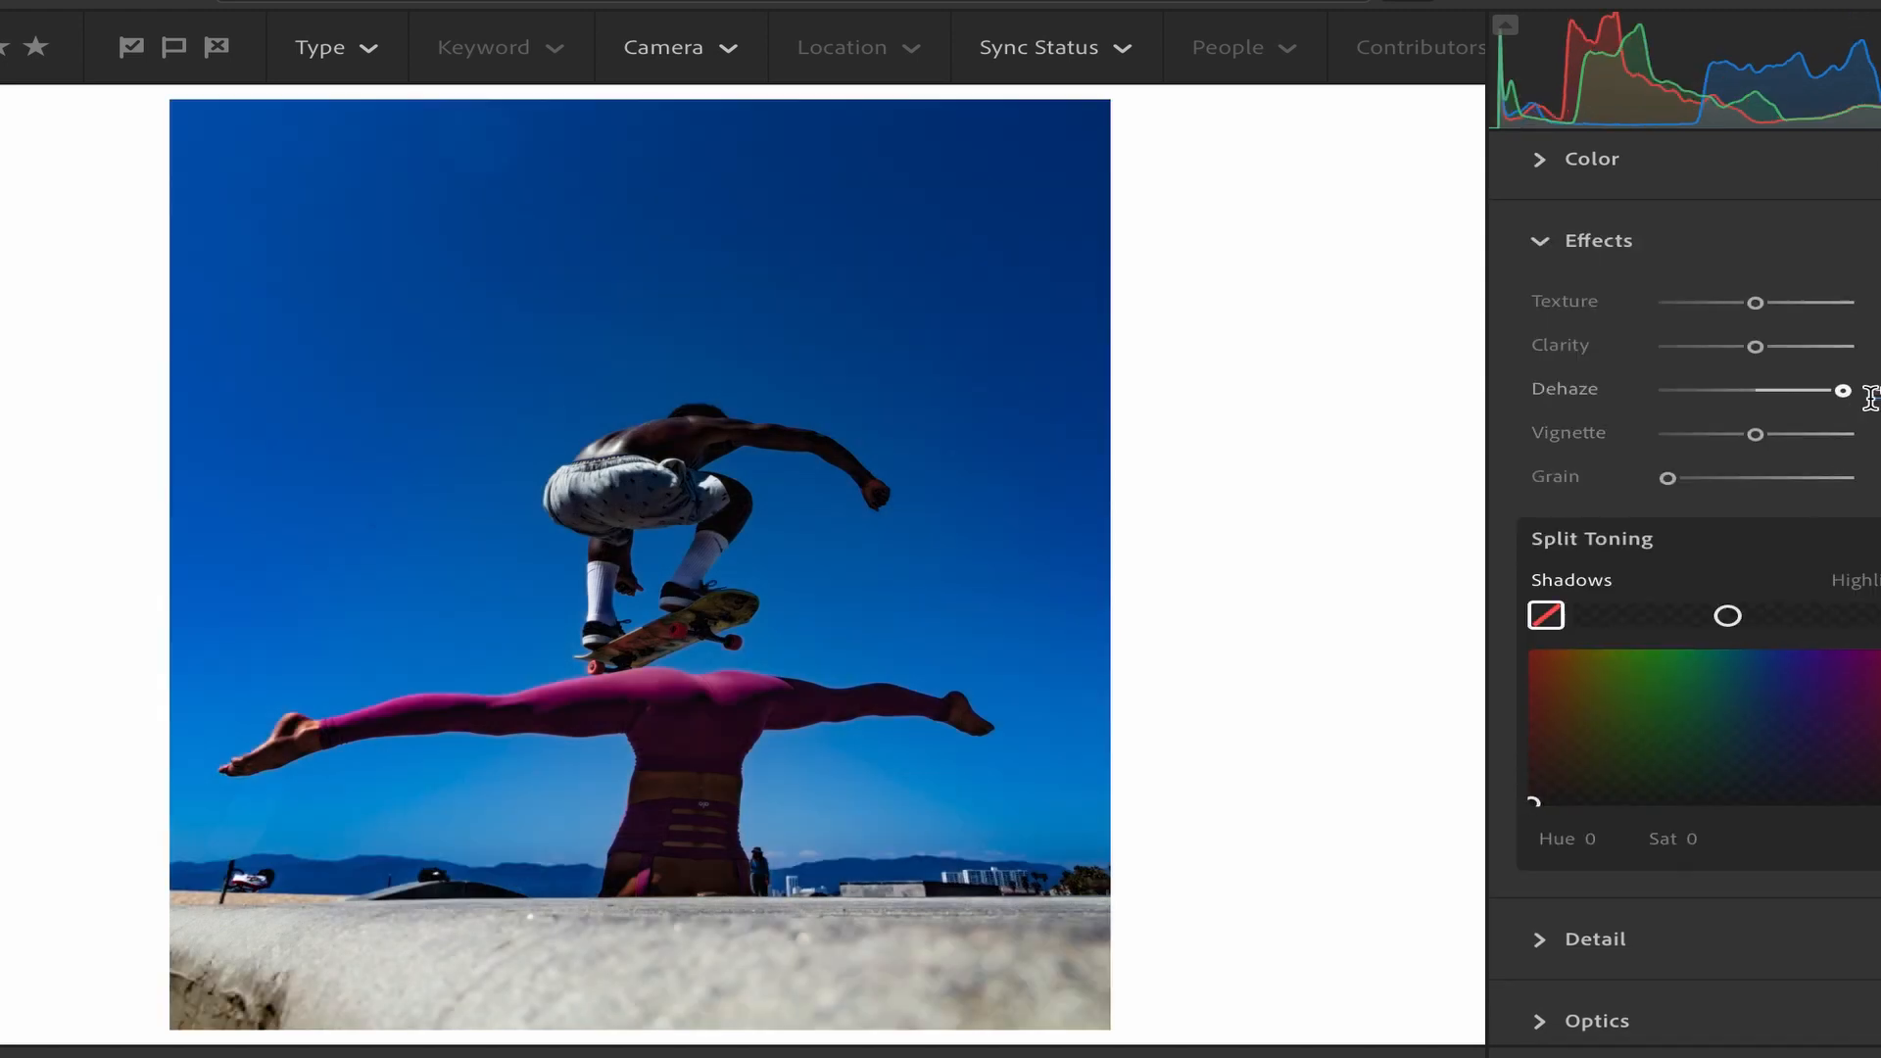
{"action": "left_click", "coordinate": [1569, 396]}
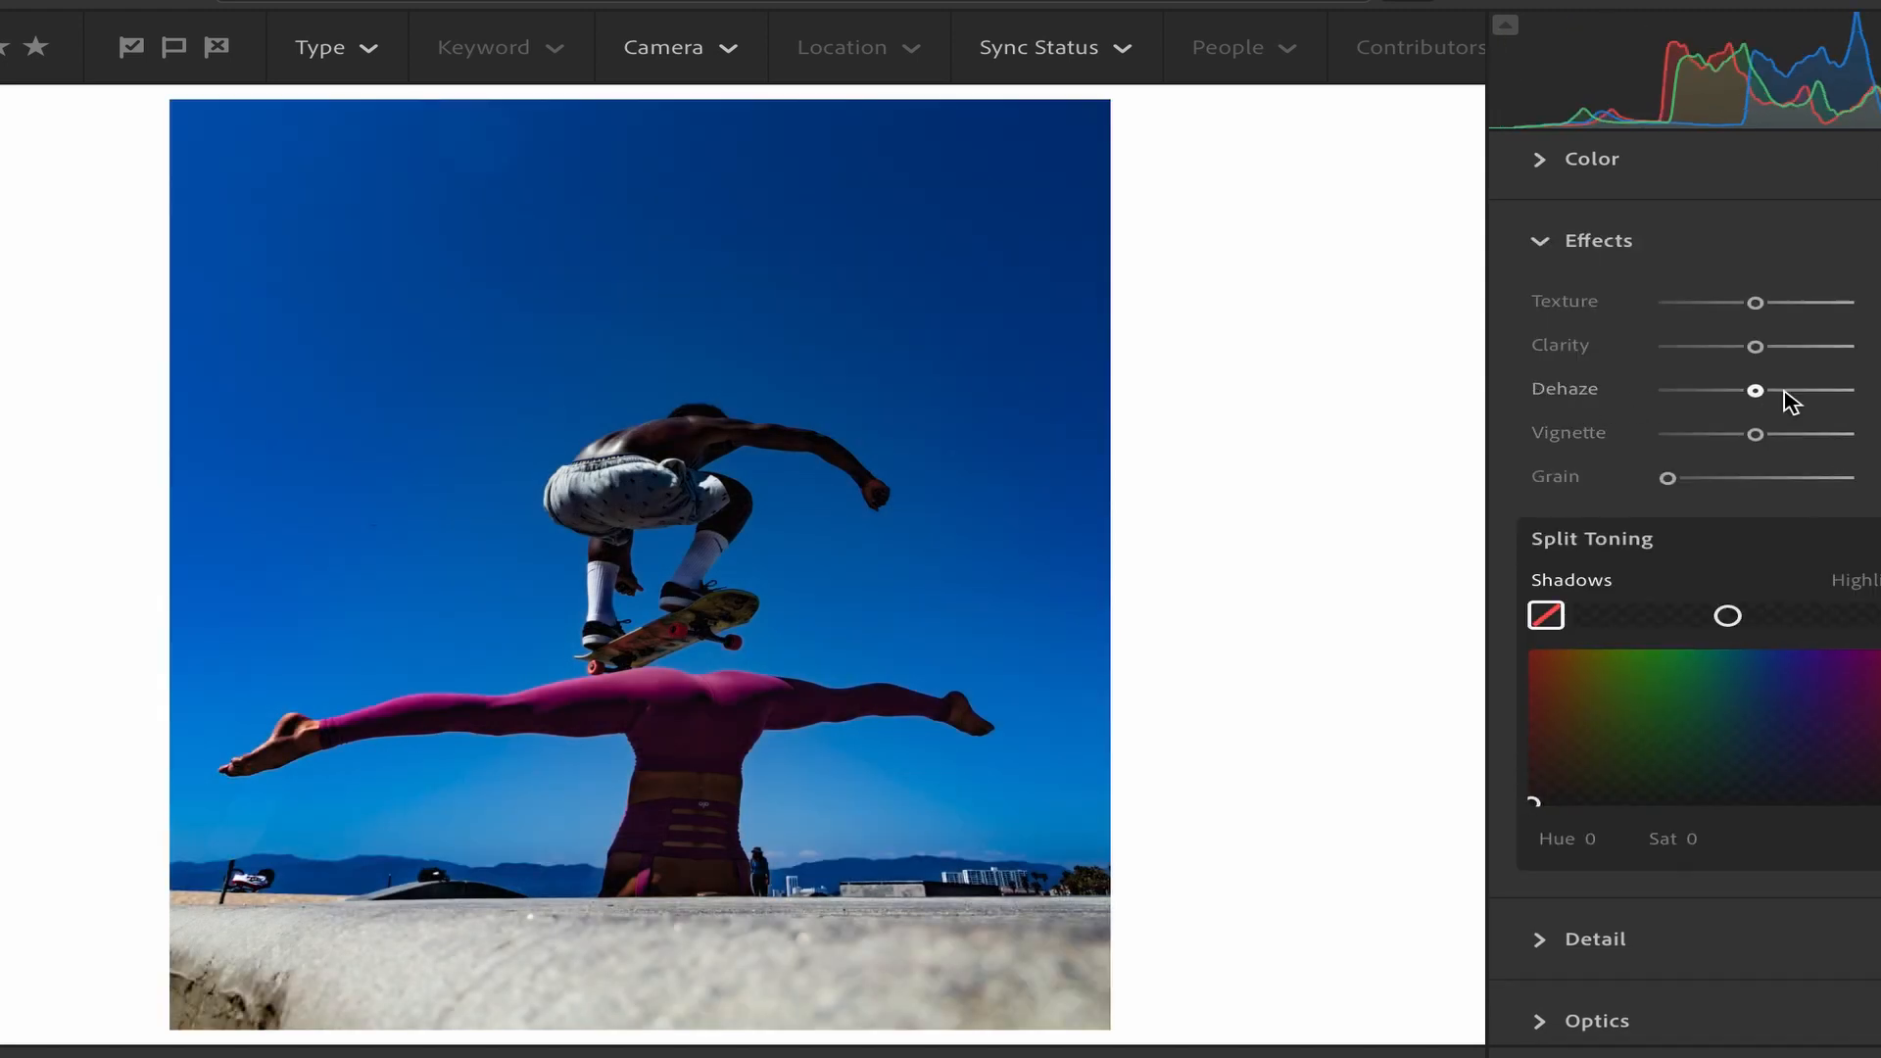
{"action": "left_click_drag", "start_coordinate": [1755, 390], "coordinate": [1746, 390]}
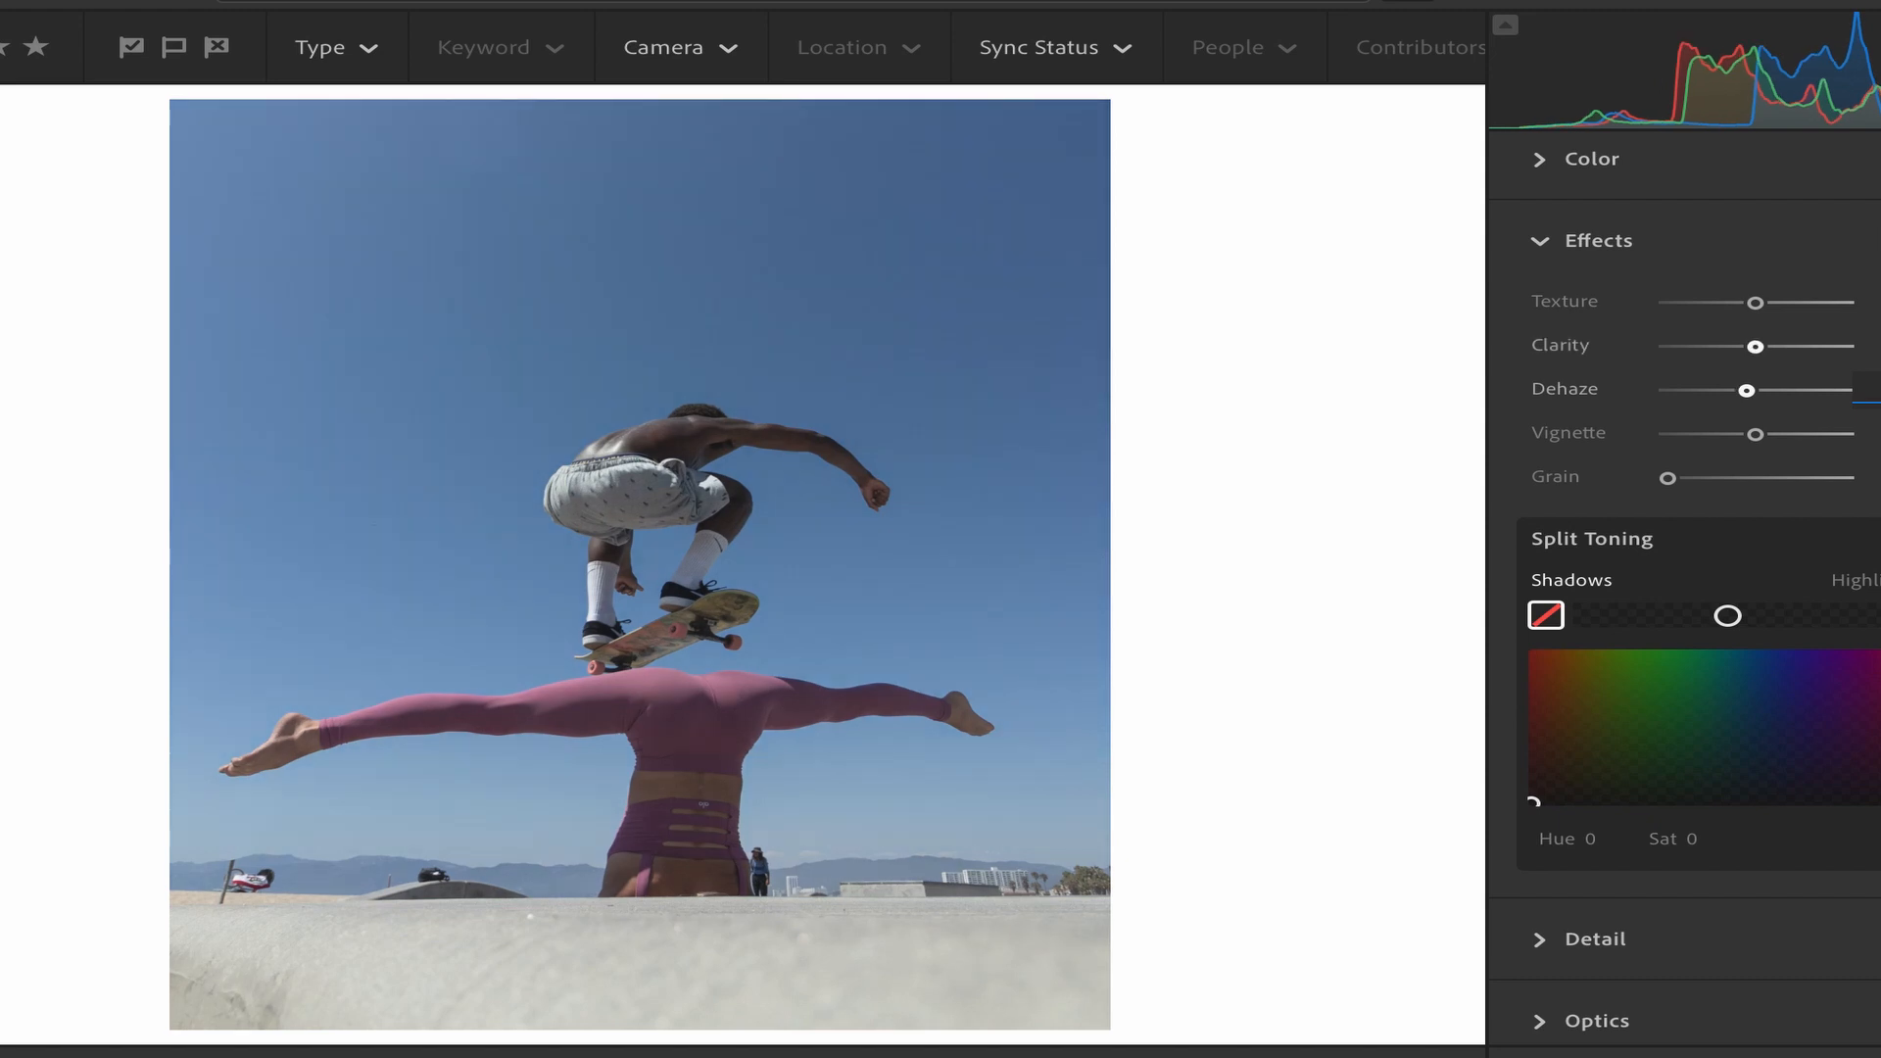
Increase the Sharpening to a moderate level and compare the edited skateboarder photo with its original.
{"action": "left_click", "coordinate": [1638, 919]}
{"action": "left_click", "coordinate": [1740, 642]}
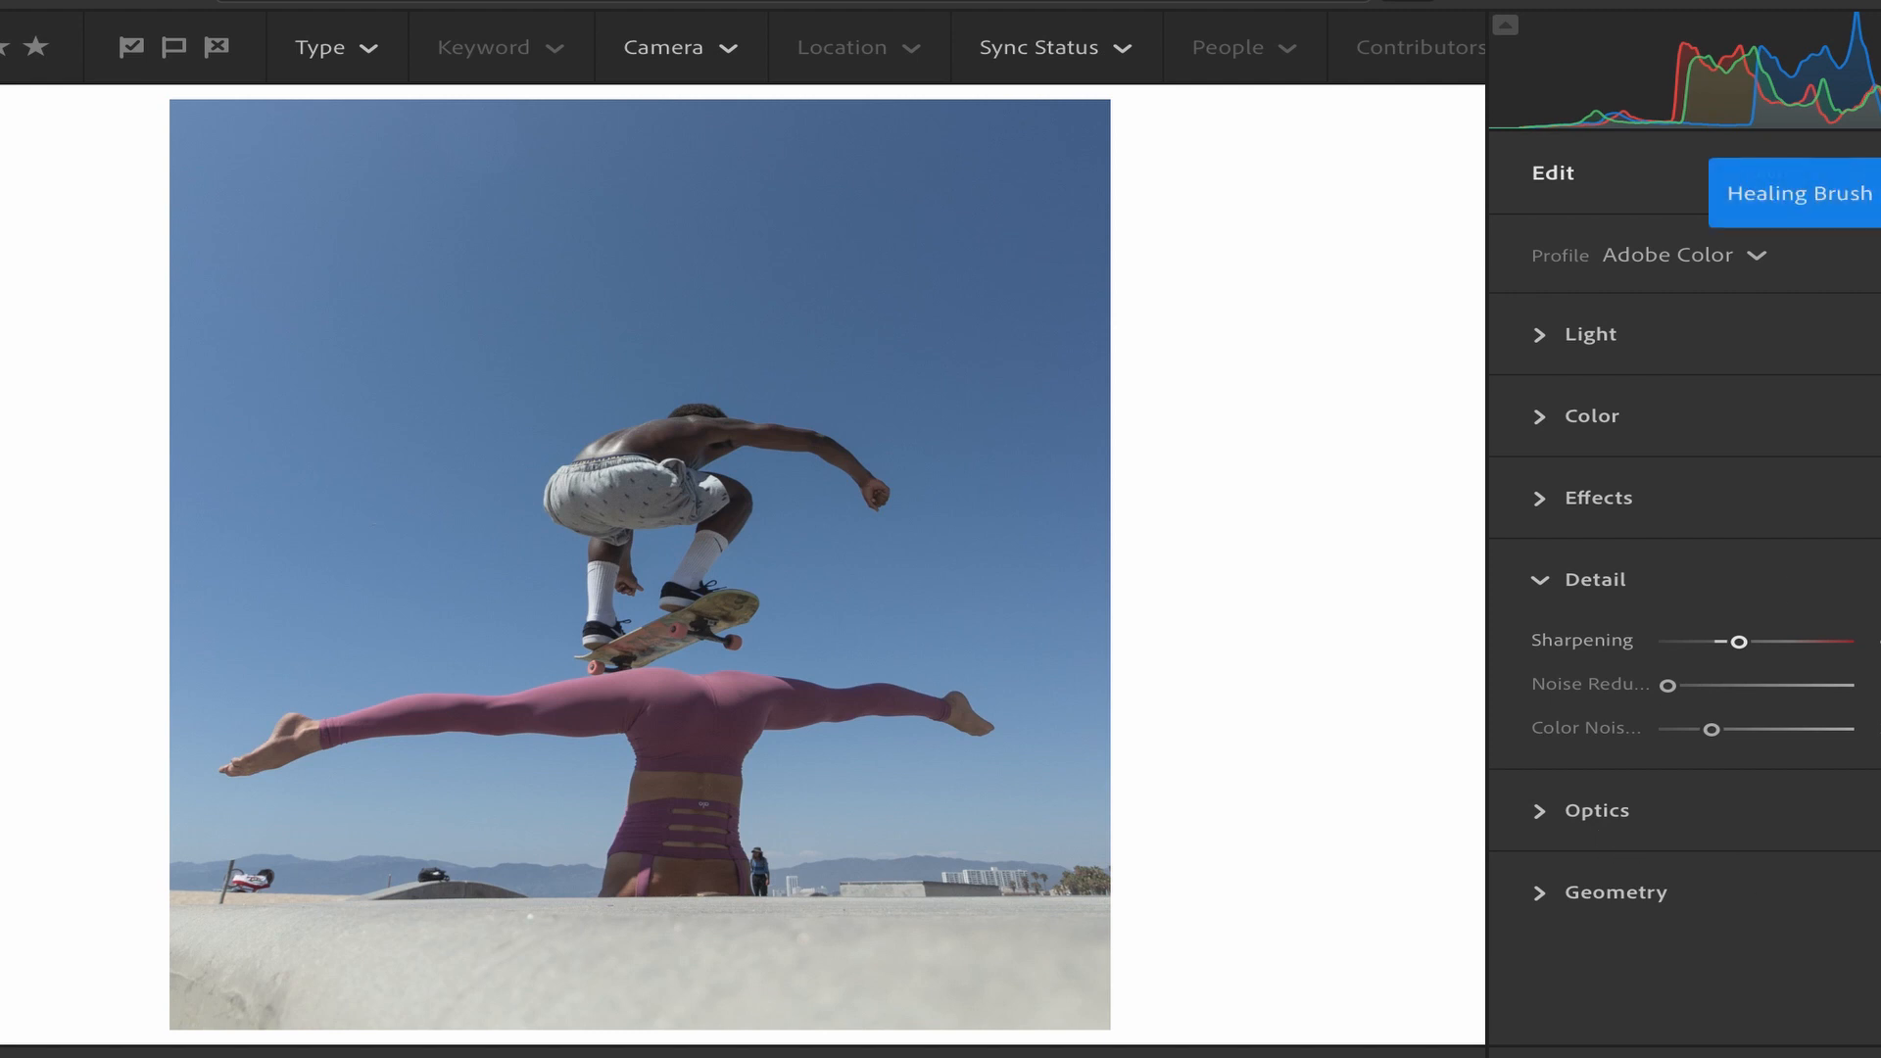
{"action": "key", "text": "e"}
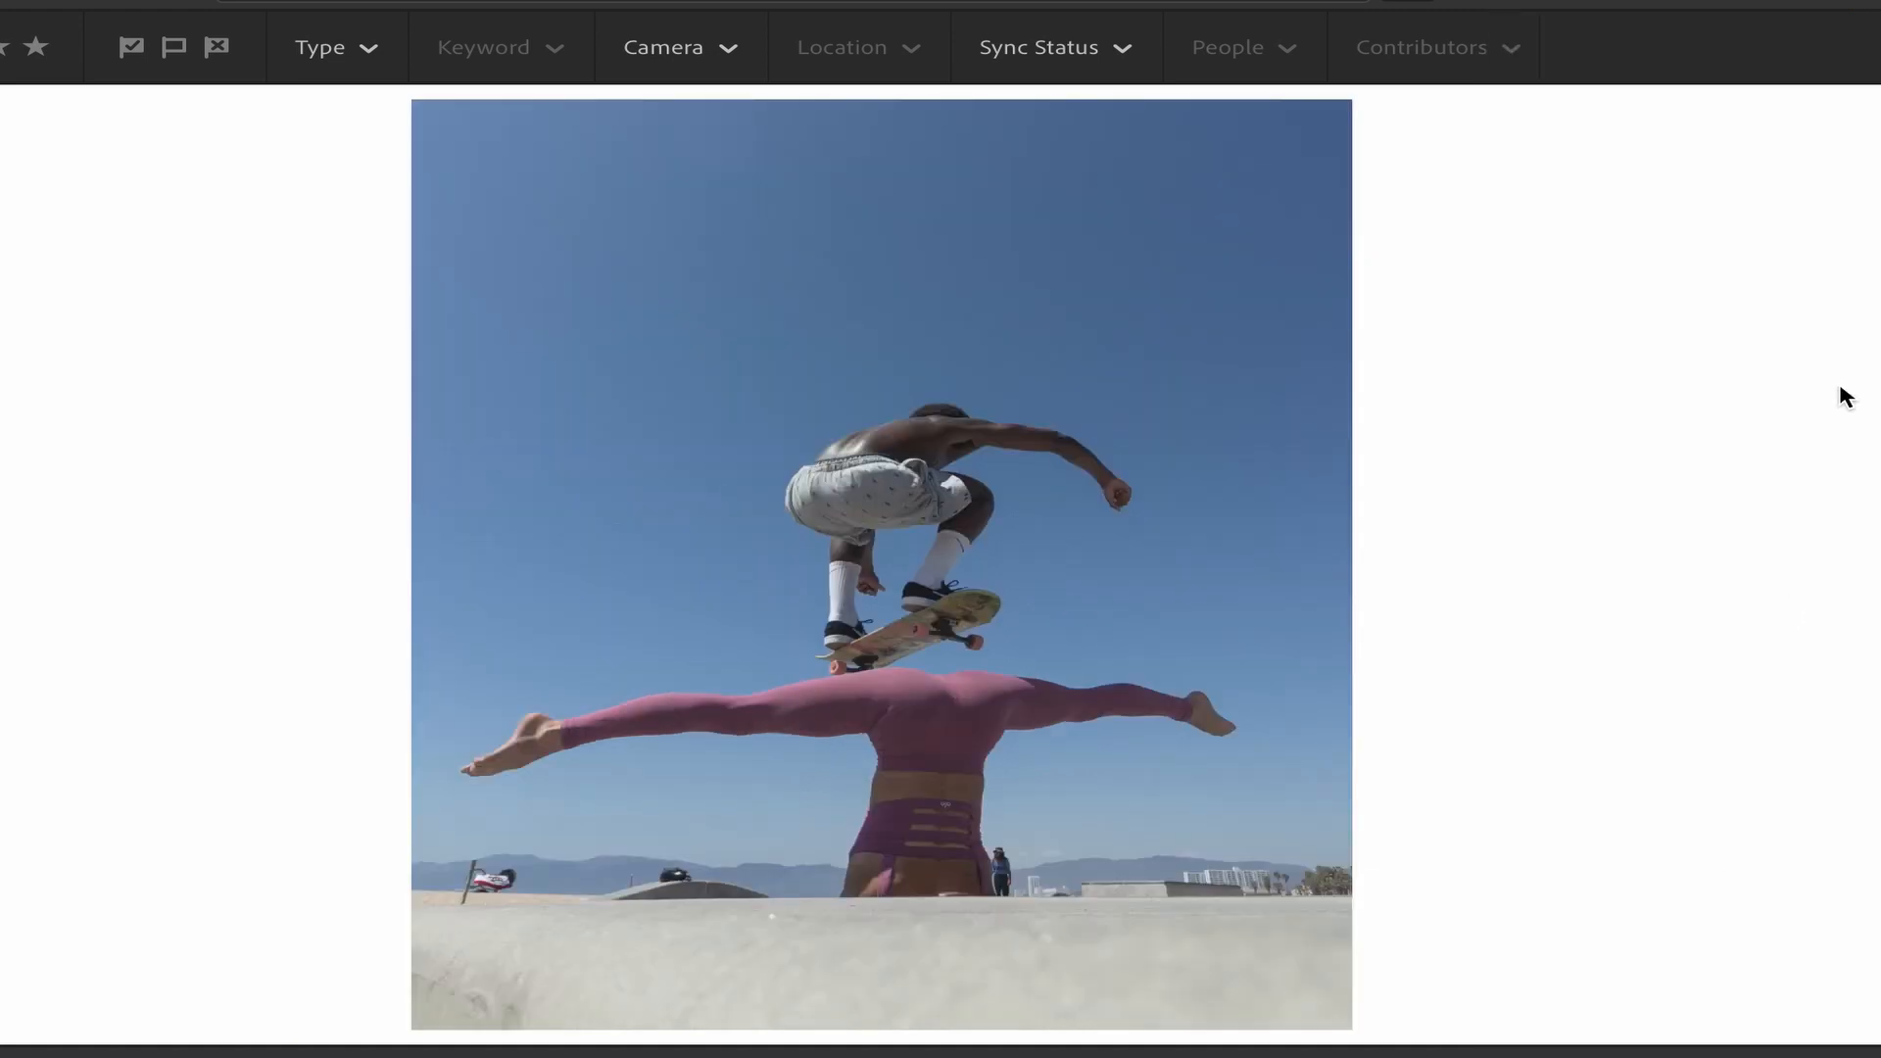
{"action": "key", "text": "backslash"}
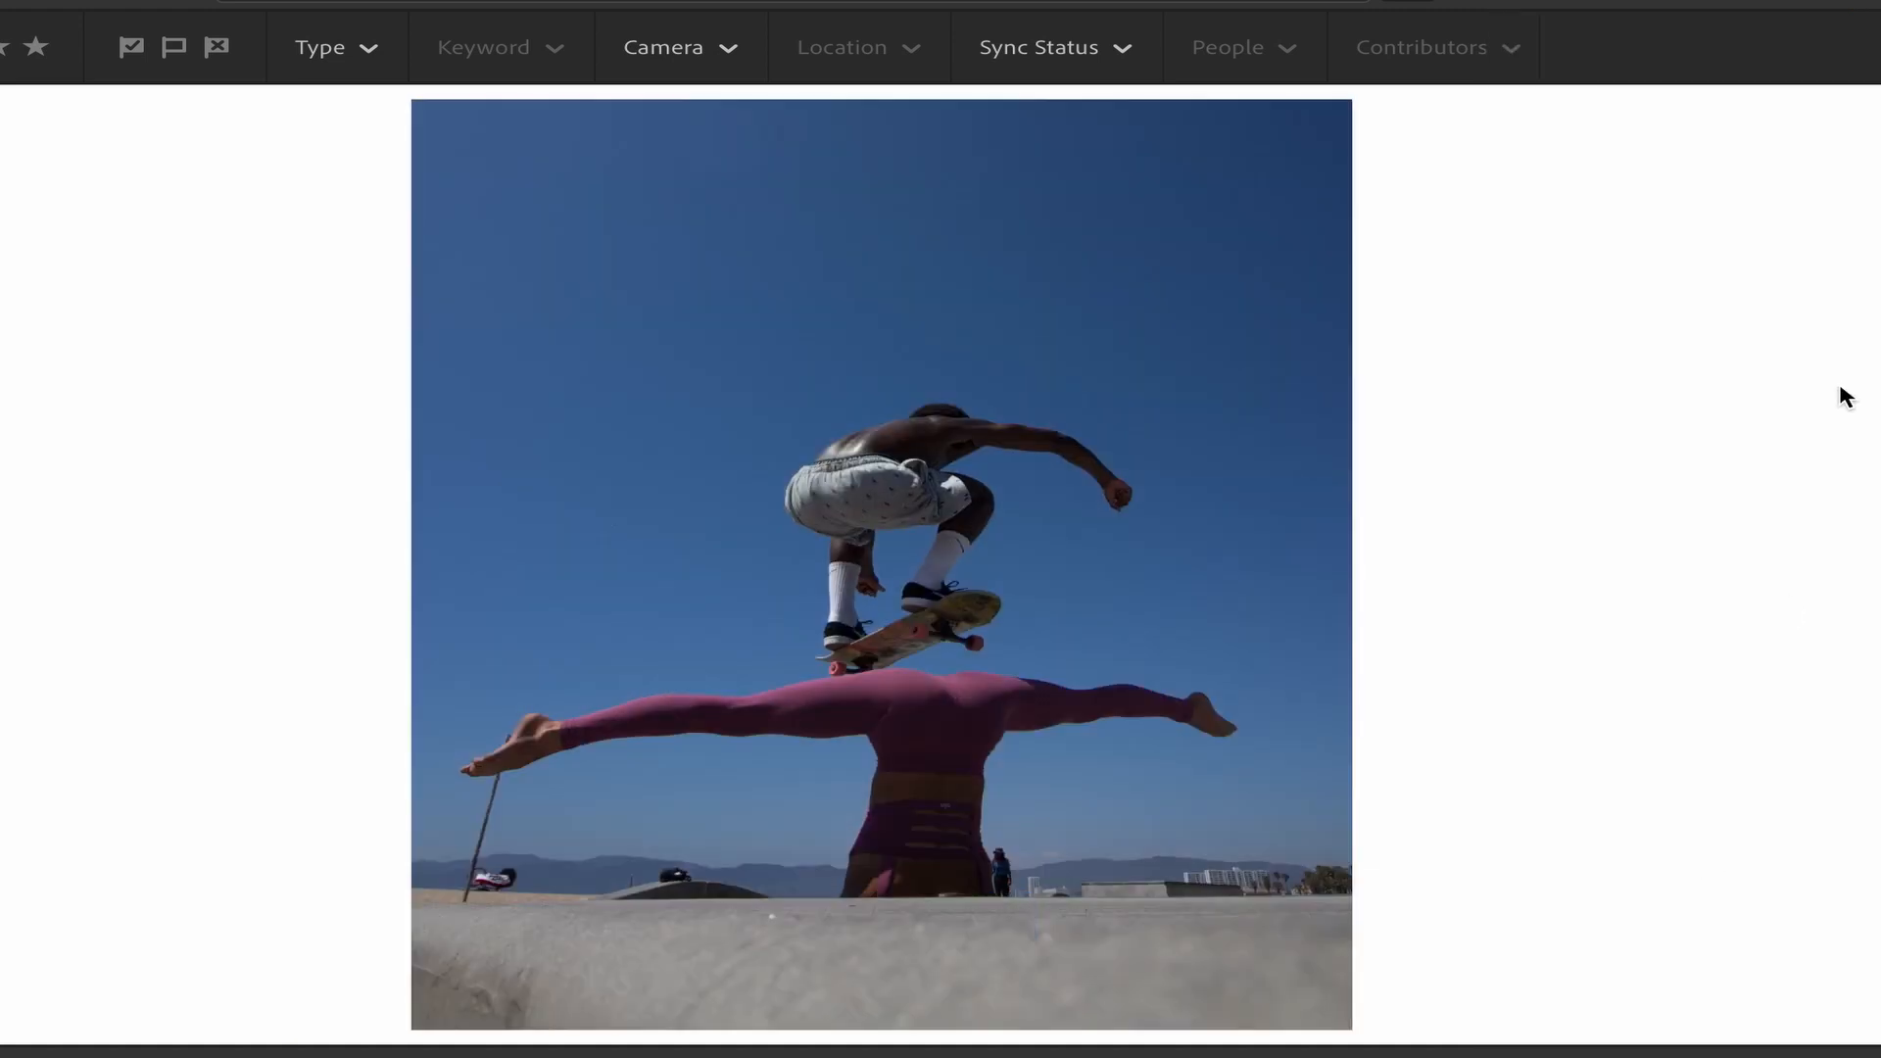